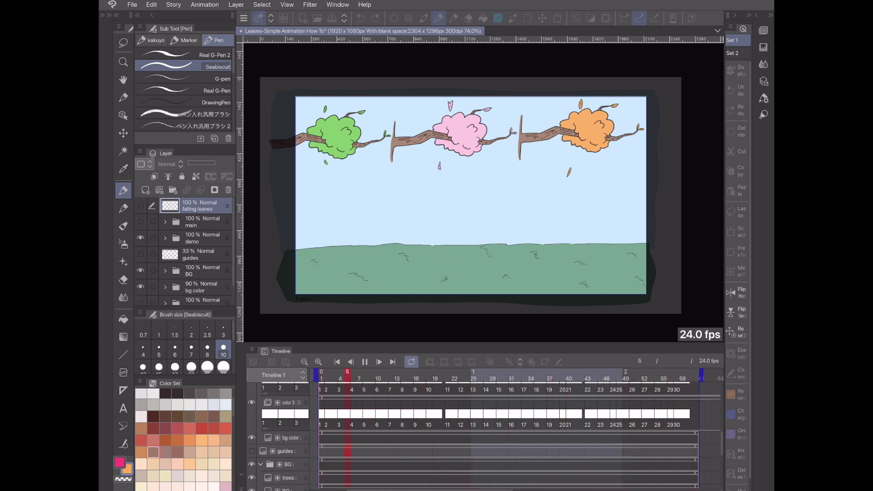
Step: Stop the playback and display only the falling leaves layer, hiding the demo, BG and bg color folders
key(space)
click(140, 287)
click(141, 271)
click(140, 238)
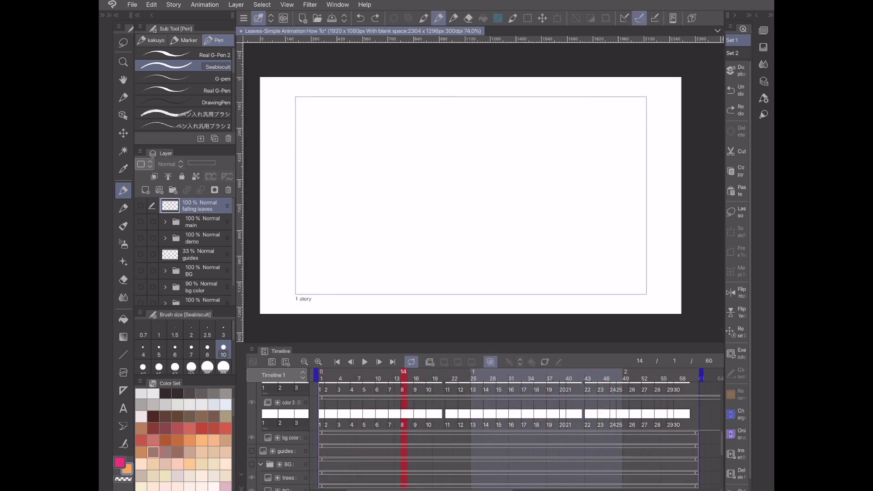
click(140, 206)
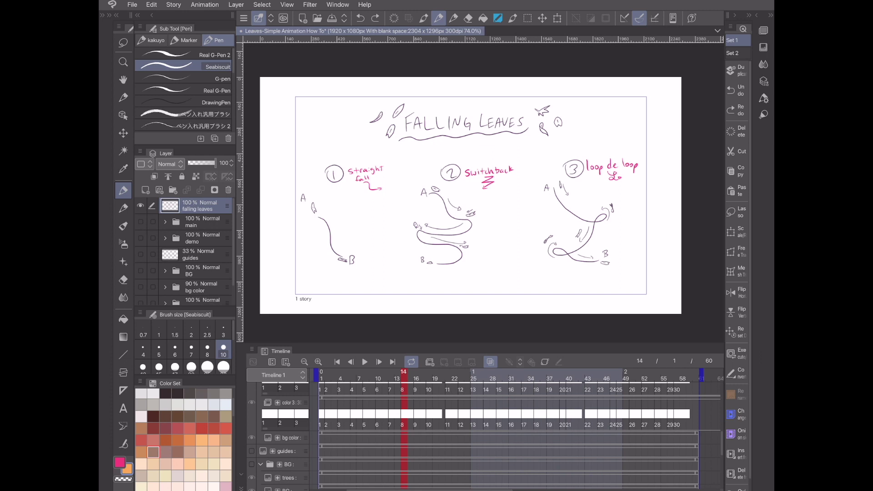
mouse_move(287, 206)
mouse_down()
mouse_move(396, 140)
mouse_move(302, 267)
mouse_move(279, 212)
mouse_up()
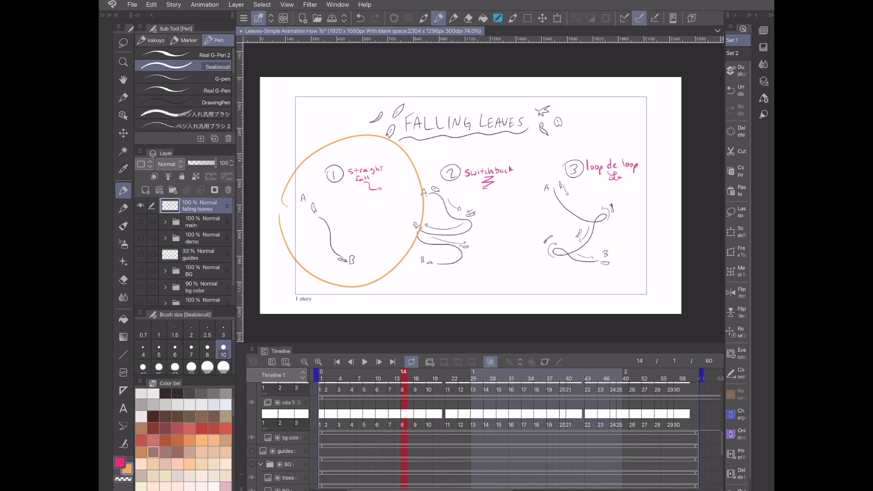
key(ctrl+z)
mouse_move(389, 206)
mouse_down()
mouse_move(432, 146)
mouse_move(446, 290)
mouse_move(382, 218)
mouse_up()
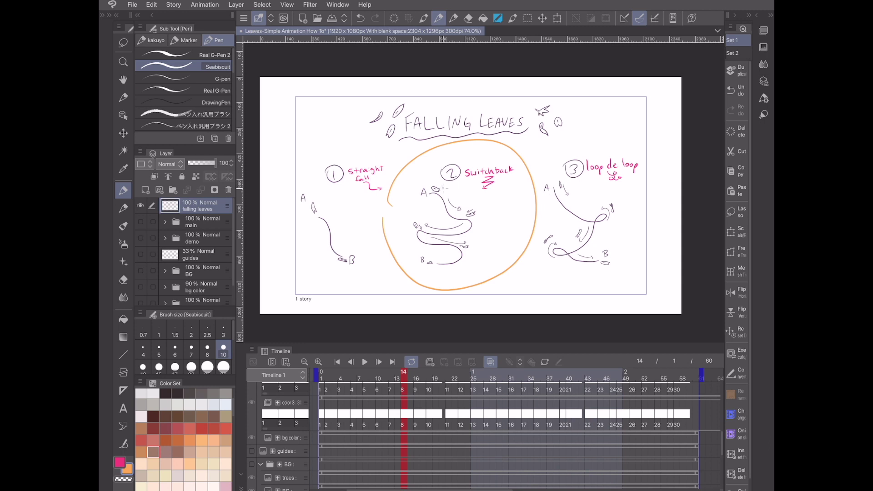
mouse_move(442, 188)
mouse_down()
mouse_move(495, 196)
mouse_move(406, 225)
mouse_move(464, 245)
mouse_move(452, 264)
mouse_up()
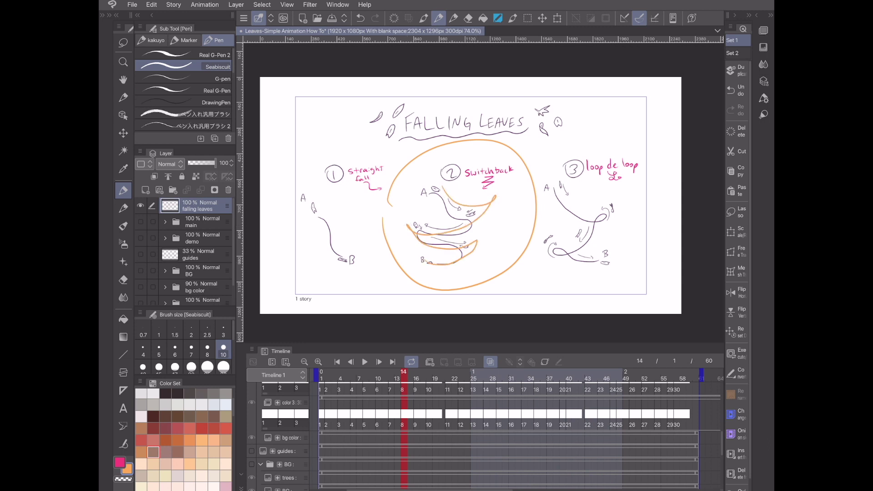
key(ctrl+z)
key(ctrl+z)
mouse_move(521, 207)
mouse_down()
mouse_move(636, 153)
mouse_move(518, 196)
mouse_move(566, 209)
mouse_move(610, 207)
mouse_move(586, 236)
mouse_move(560, 243)
mouse_move(608, 263)
mouse_up()
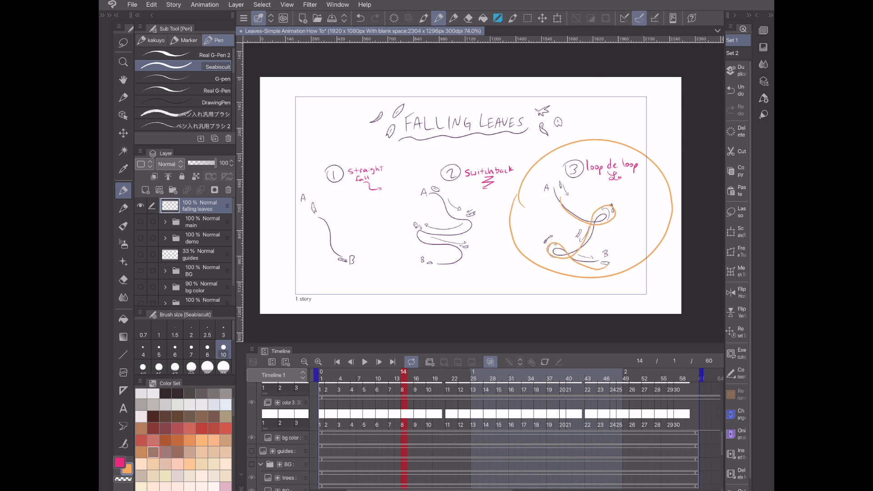
key(ctrl+z)
key(ctrl+z)
mouse_move(534, 177)
mouse_down()
mouse_move(651, 228)
mouse_move(527, 193)
mouse_up()
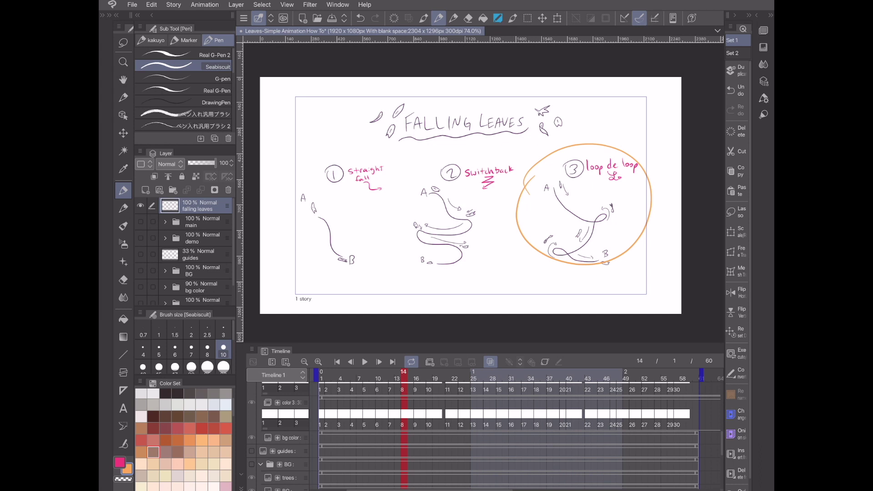
key(ctrl+z)
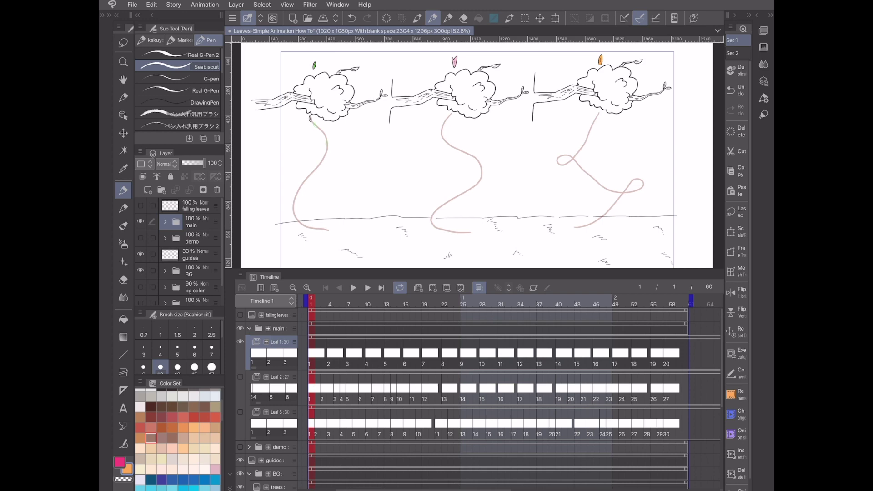
Step: Look through the Leaf 2, Leaf 3 and Leaf 1 animation tracks in the timeline
mouse_move(394, 273)
mouse_down()
mouse_move(393, 300)
mouse_move(401, 275)
mouse_up()
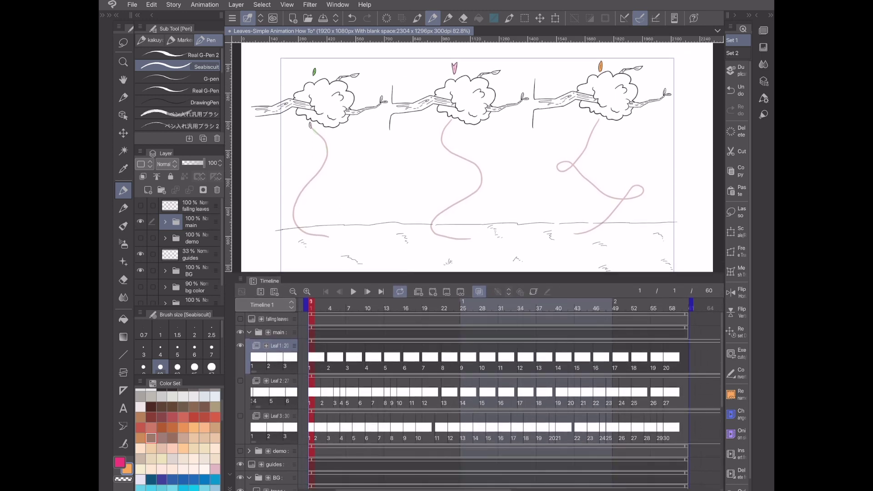
click(278, 380)
click(278, 416)
click(278, 346)
scroll(474, 157, down, 1)
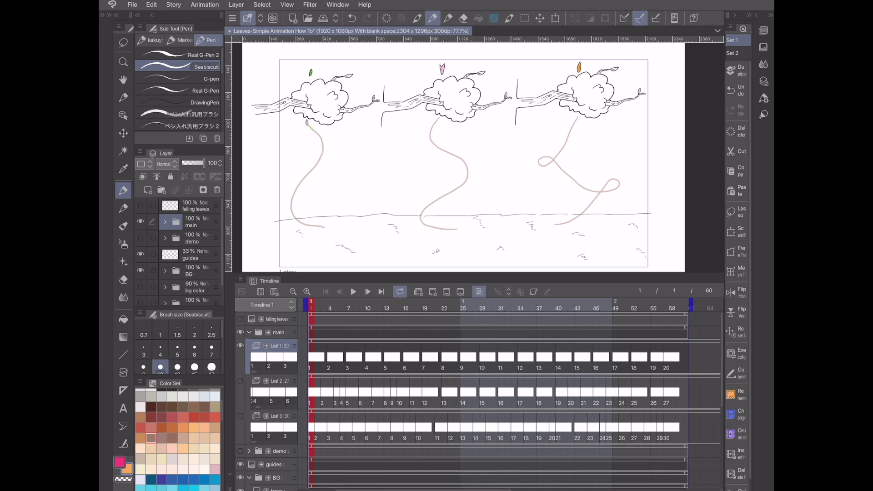
click(194, 205)
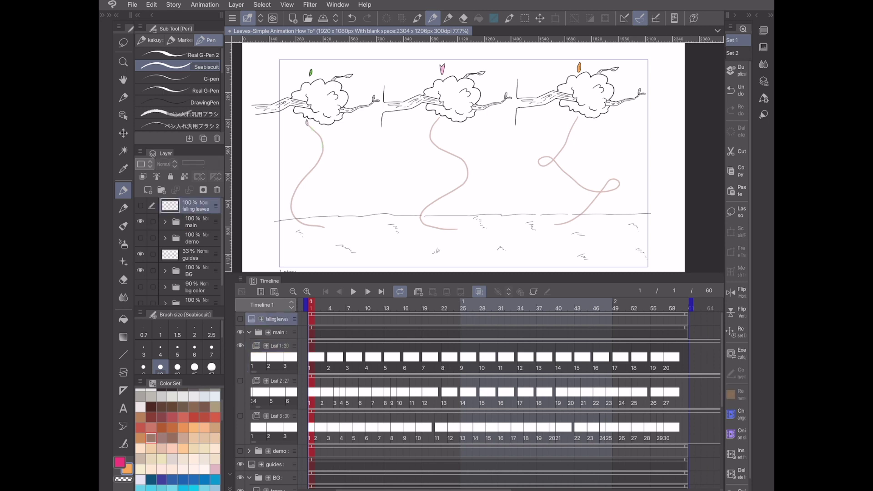
click(195, 254)
mouse_move(282, 171)
mouse_down()
mouse_move(318, 207)
mouse_move(334, 150)
mouse_up()
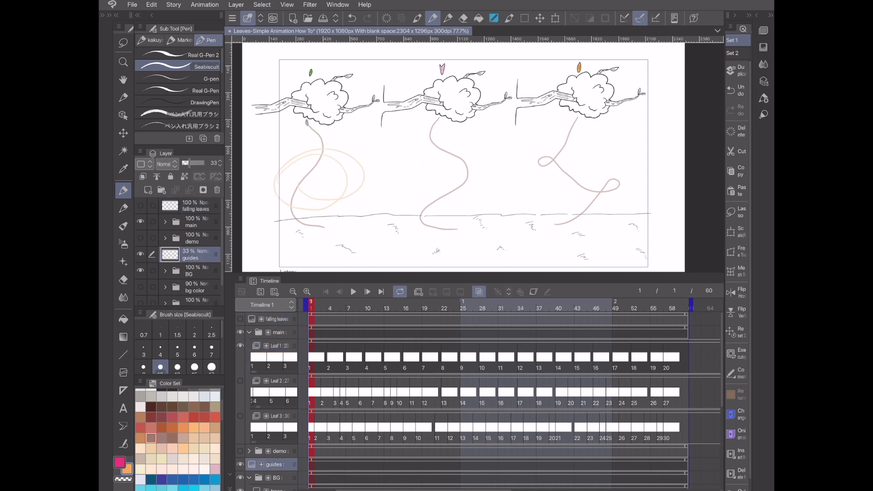
drag(454, 142, 436, 175)
drag(568, 140, 531, 165)
key(ctrl+z)
key(ctrl+z)
key(ctrl+z)
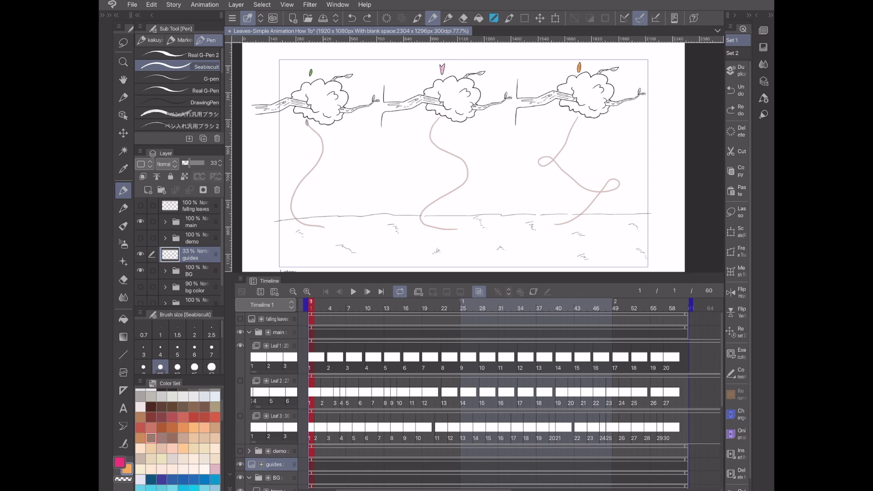
Step: Resize the timeline panel to give the canvas more room while keeping the leaf tracks in view
scroll(576, 135, down, 1)
scroll(582, 131, up, 2)
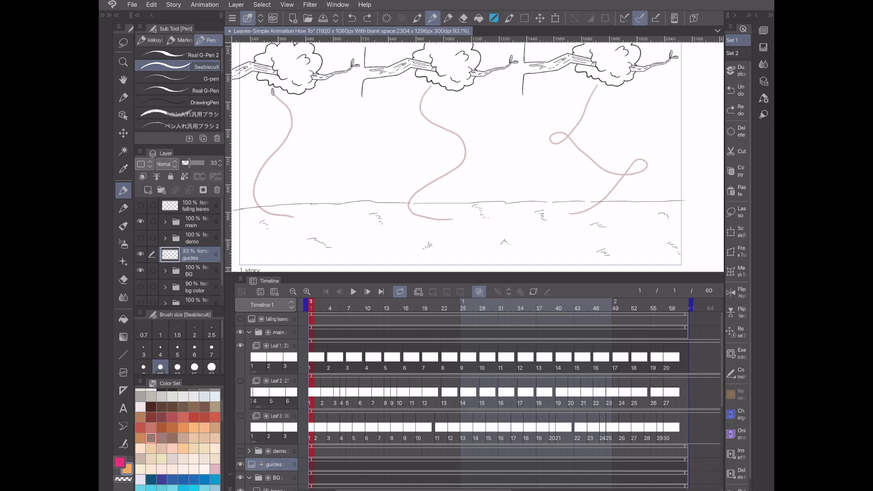
drag(391, 272, 392, 333)
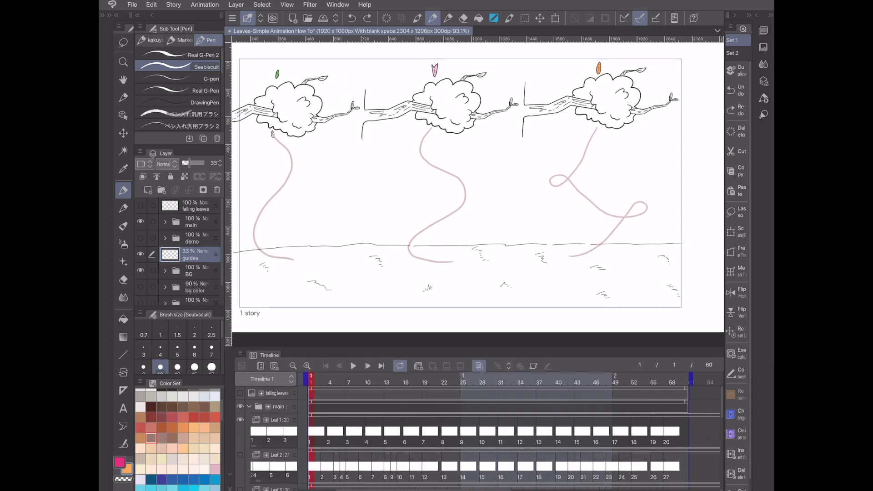
scroll(550, 273, down, 1)
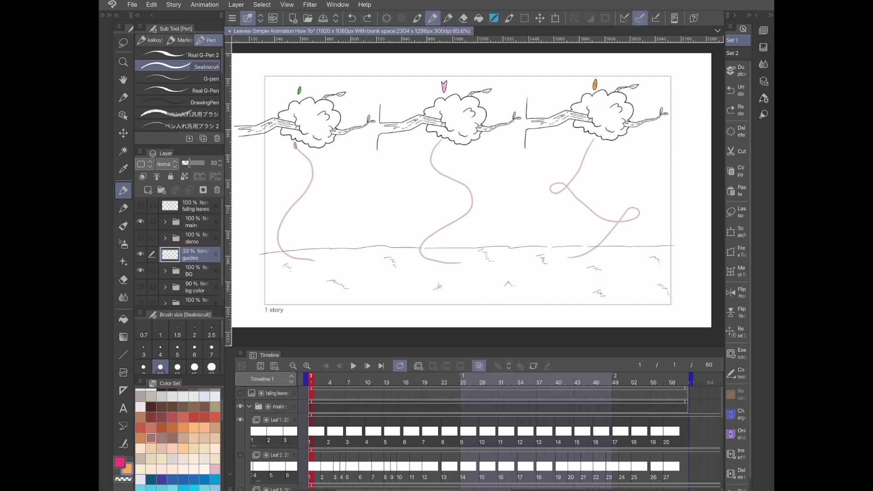
scroll(519, 206, down, 1)
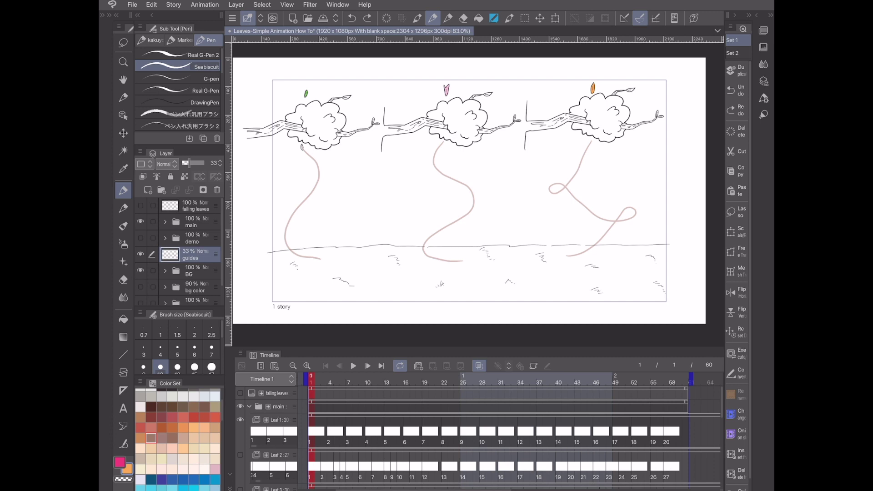
drag(475, 347, 474, 318)
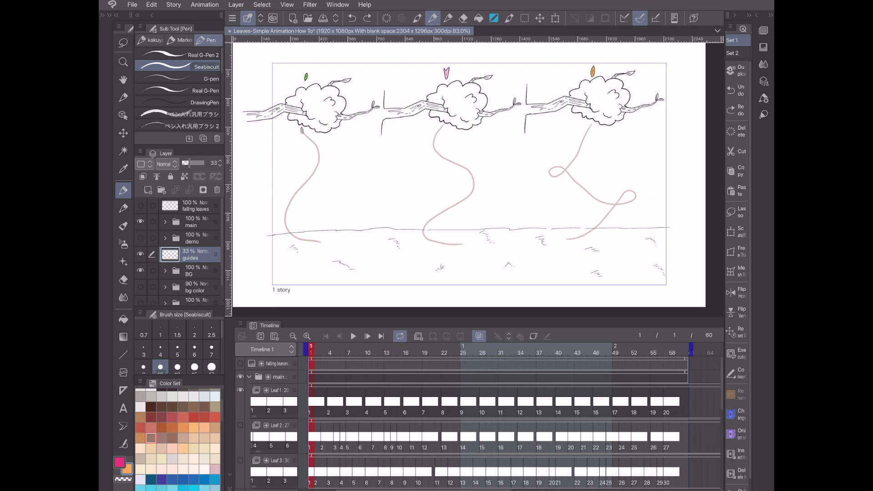
Step: Select the Leaf 1 track and scrub through its opening frames and its closing frames up to frame 59
click(277, 390)
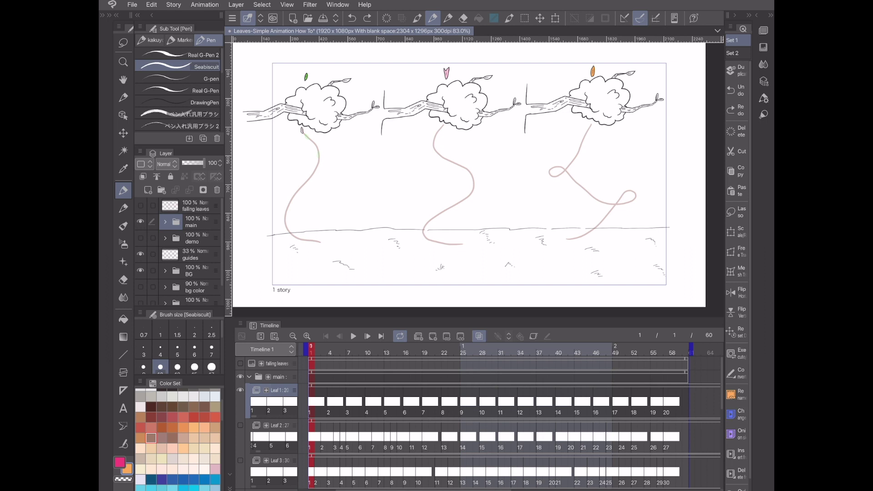
click(317, 349)
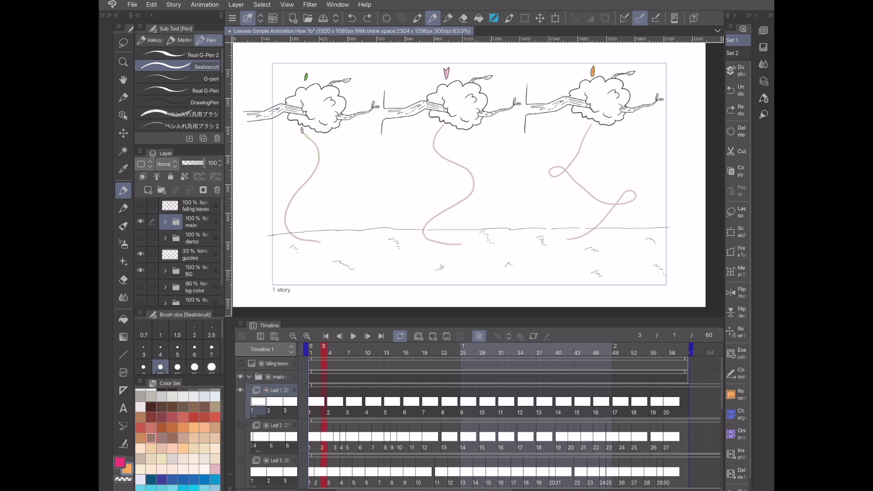
drag(317, 350, 324, 349)
drag(651, 349, 666, 349)
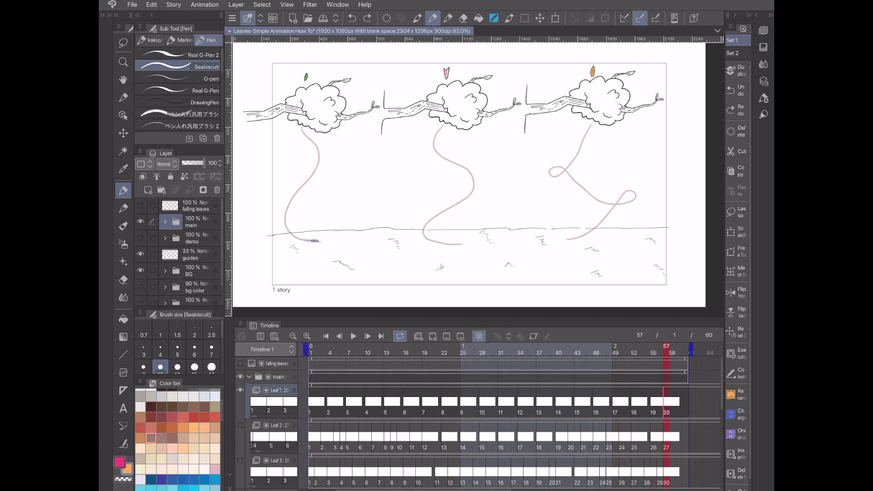
drag(666, 353, 678, 353)
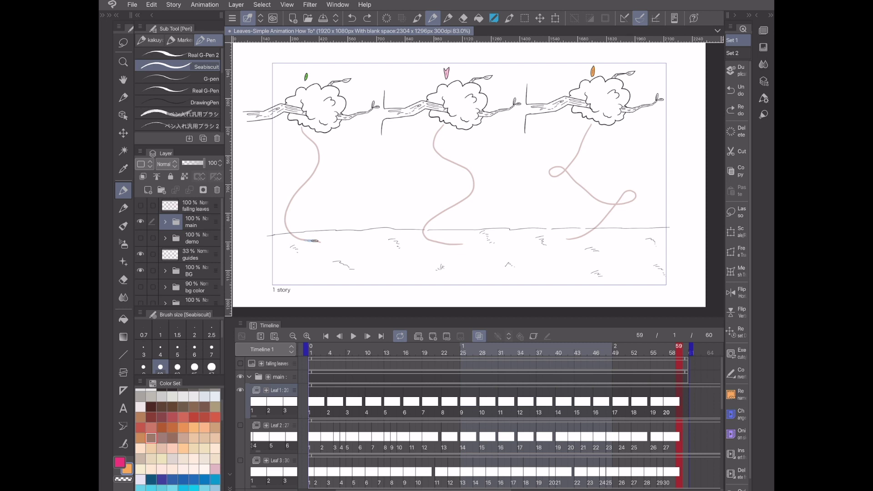
Step: Play the Leaf 1 animation from the first frame, and stop the playback
click(326, 336)
click(353, 336)
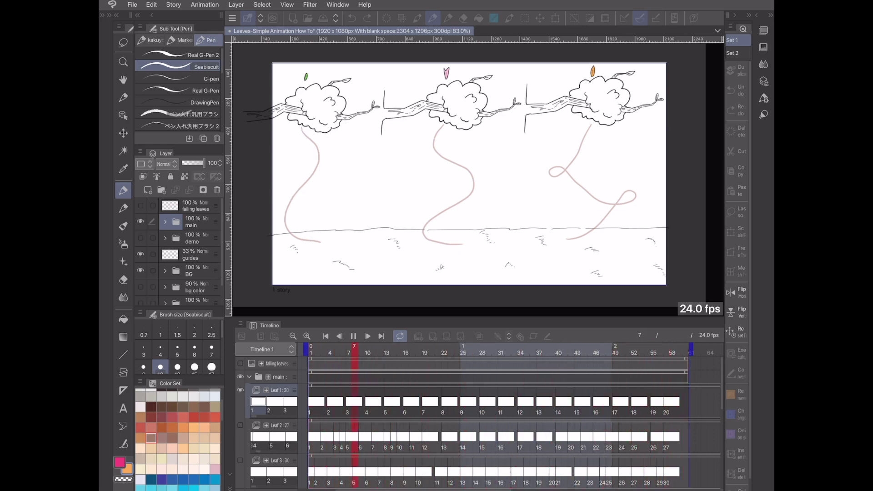
click(353, 336)
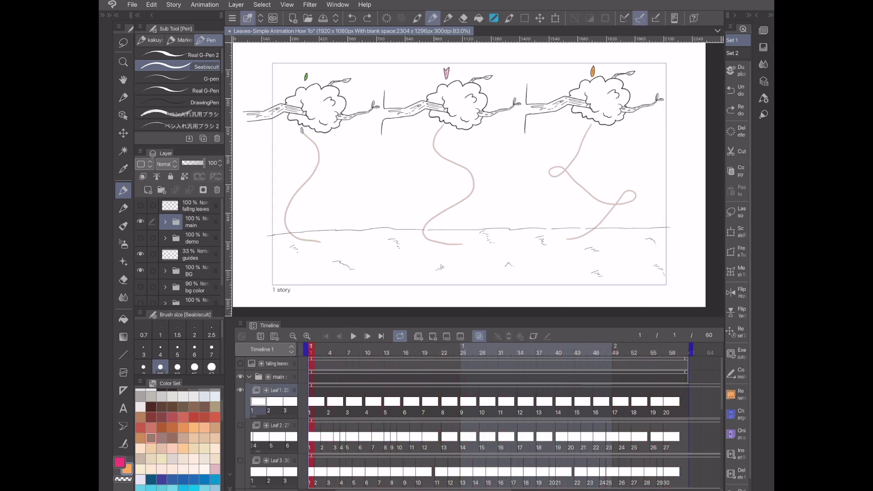
Step: Inspect the first leaf's position and onion skins along its path around frames 25 and 28
scroll(290, 194, up, 3)
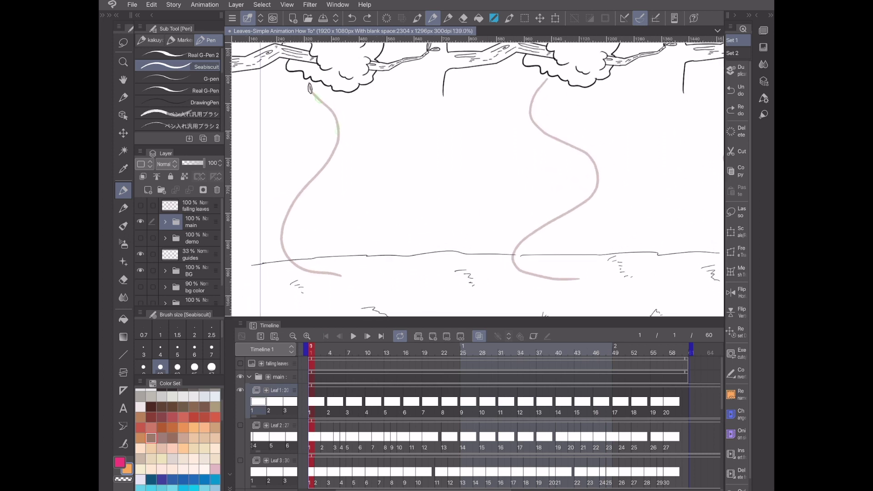
click(432, 349)
click(463, 349)
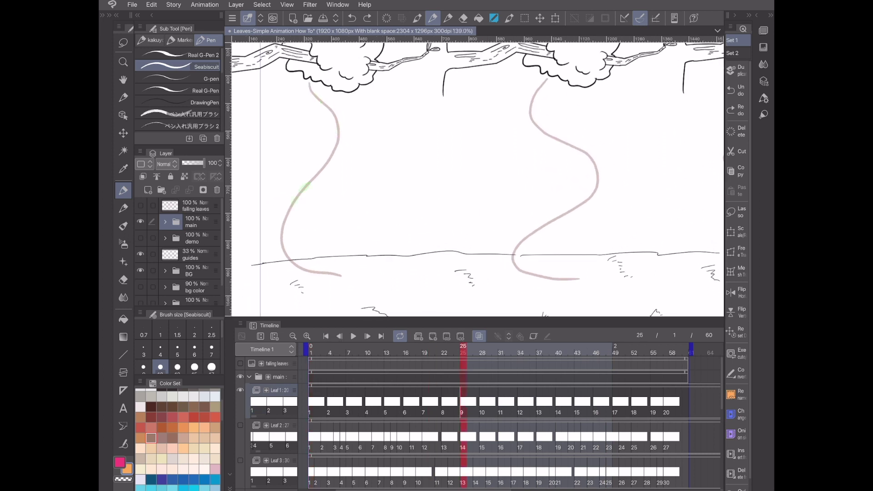
click(489, 349)
key(Left)
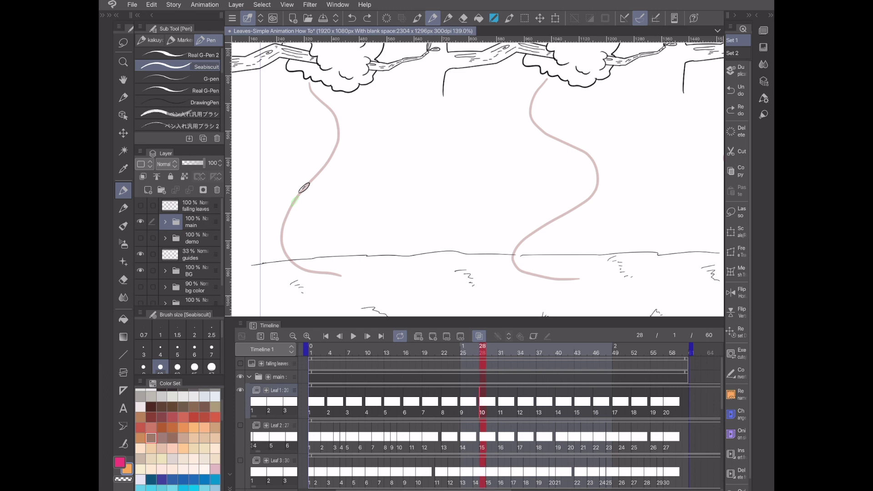
Step: Step backward from frame 57 to frame 49 to examine the first leaf's landing on the ground
click(653, 349)
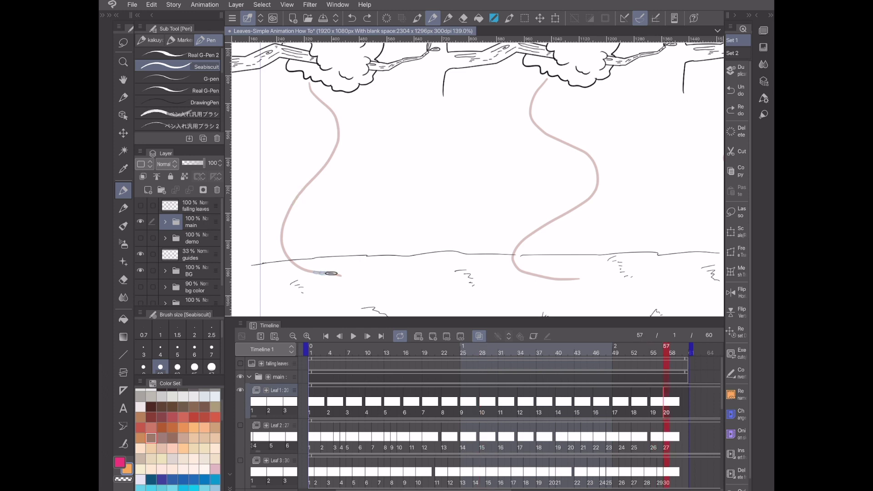
key(Left)
key(Left)
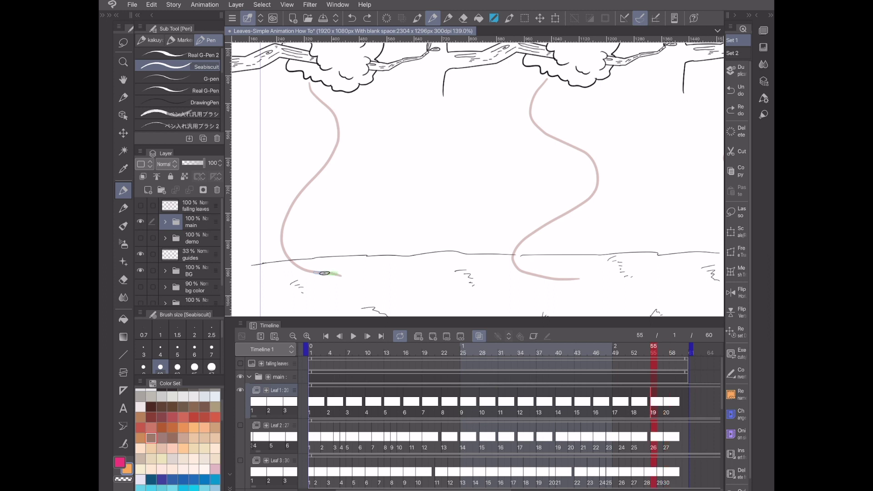
key(Left)
key(Left)
key(Left)
key(Left)
key(Left)
key(Left)
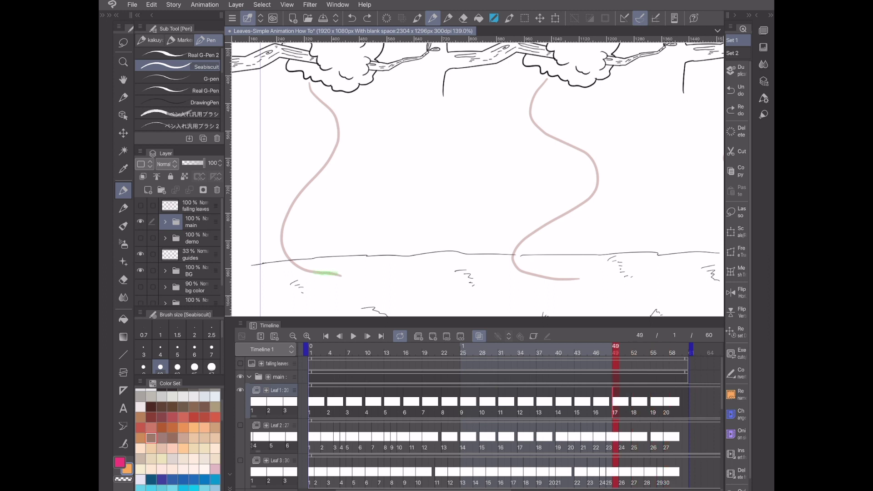
Step: Return to frame 1 and shrink the timeline panel to enlarge the canvas around the first leaf's path
click(323, 350)
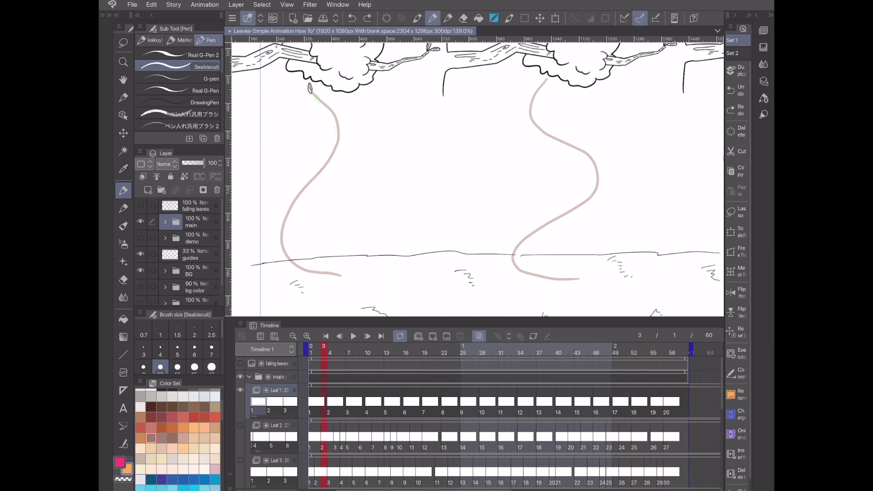
click(311, 350)
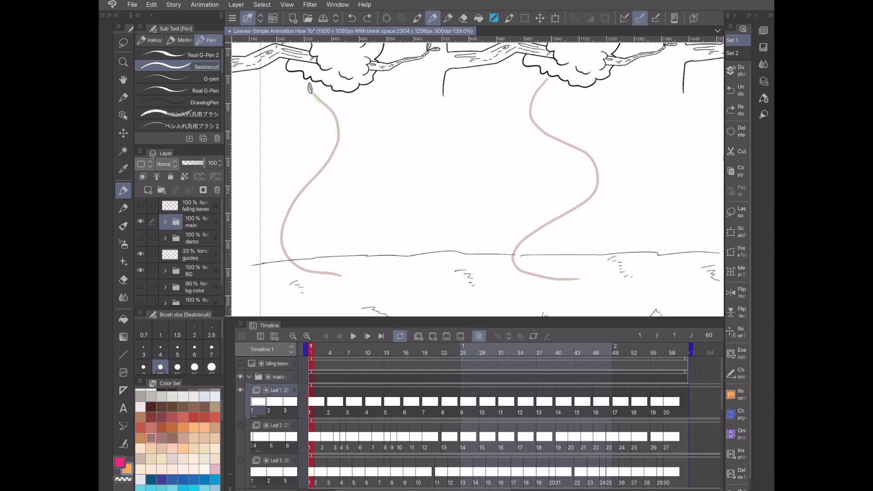
scroll(477, 179, up, 1)
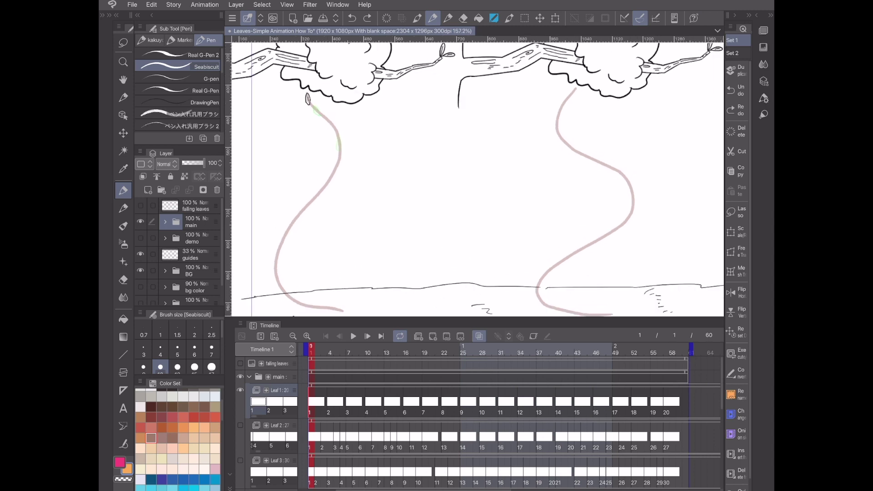
drag(357, 318, 358, 372)
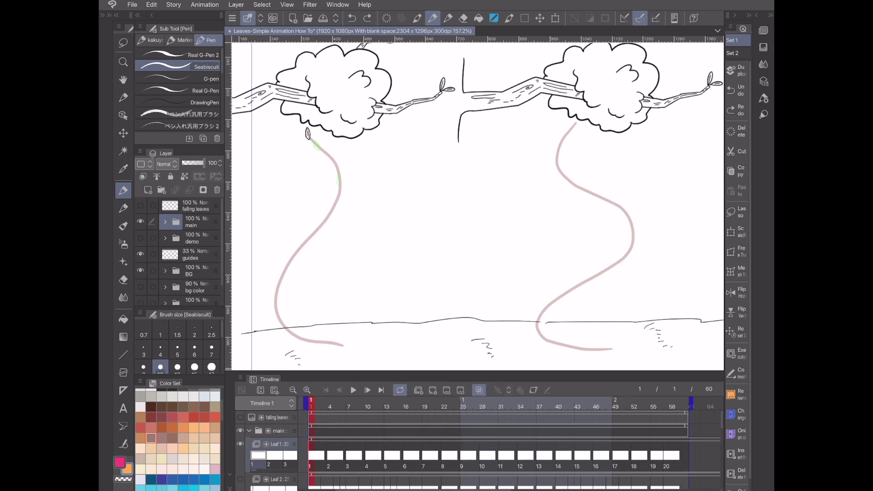
scroll(478, 206, up, 1)
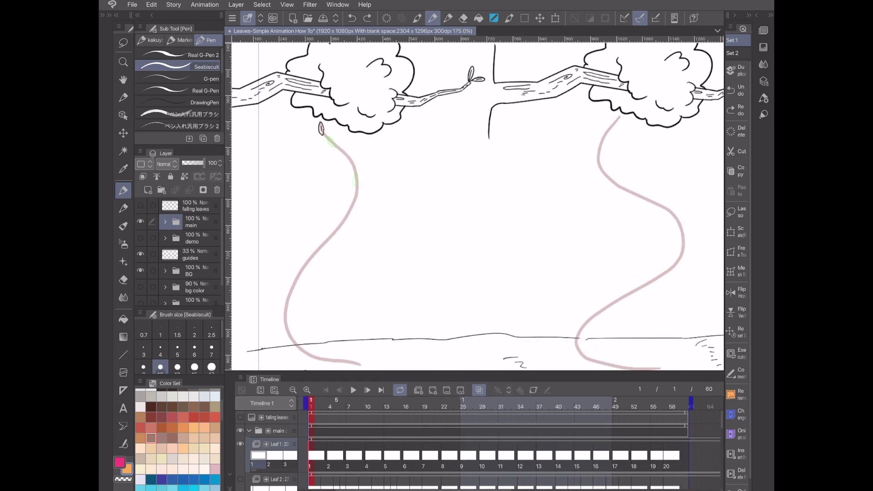
Step: Go to the empty Leaf 1 drawing at frame 8 and set the drawing colour to black
click(336, 403)
click(355, 402)
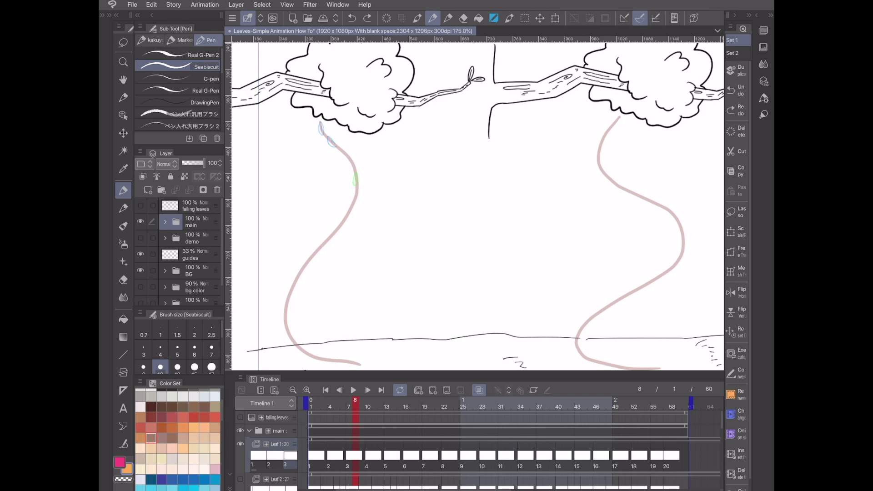
scroll(335, 242, up, 1)
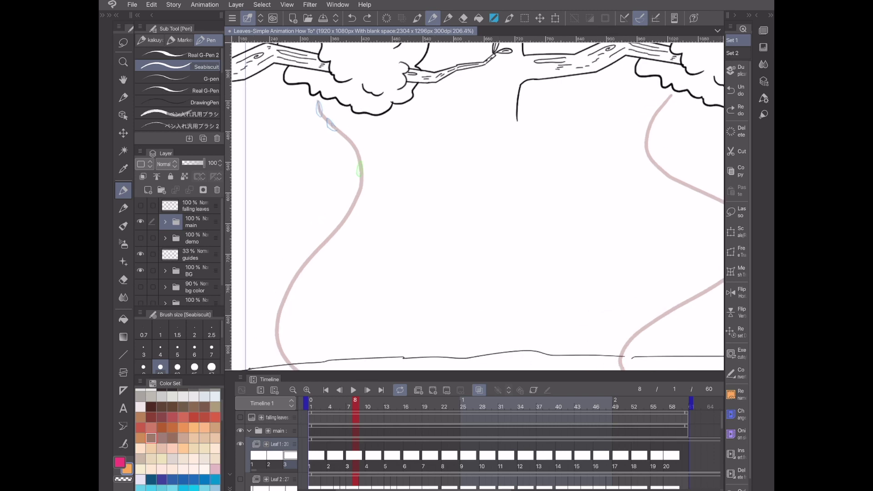
click(120, 462)
scroll(178, 438, up, 3)
click(140, 394)
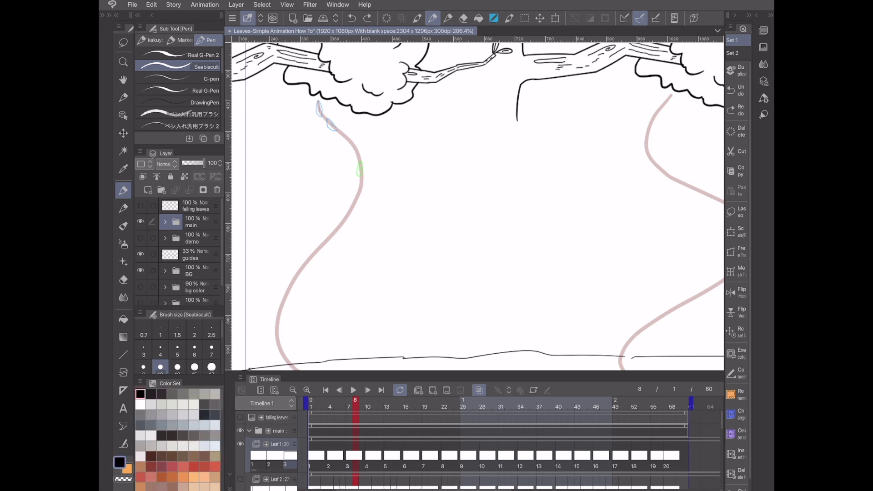
scroll(318, 254, up, 1)
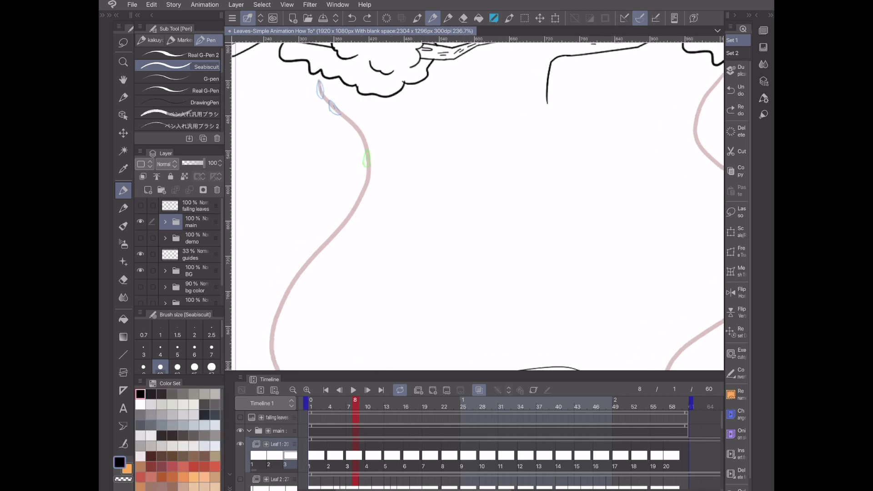
Step: Toggle the onion skin off and on, and examine the gap between the neighbouring leaves along the first guide path
click(479, 390)
click(478, 389)
scroll(323, 156, up, 1)
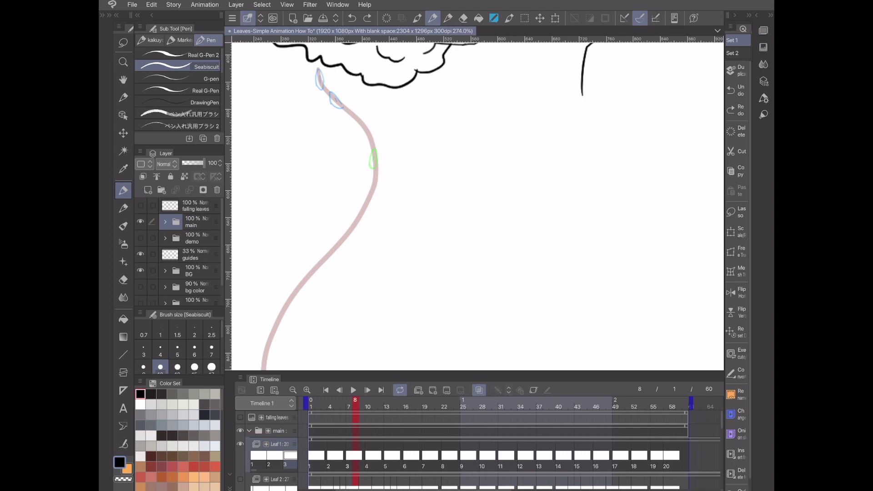
scroll(354, 159, up, 1)
scroll(385, 196, down, 10)
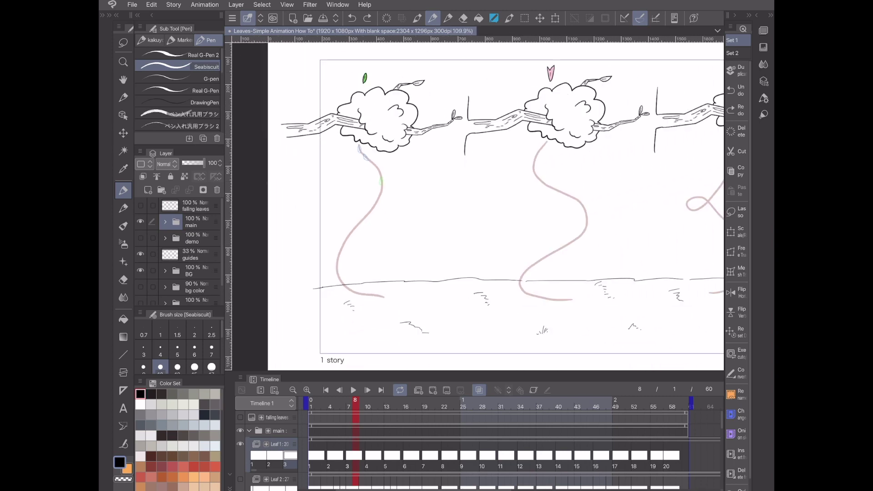
scroll(435, 75, up, 3)
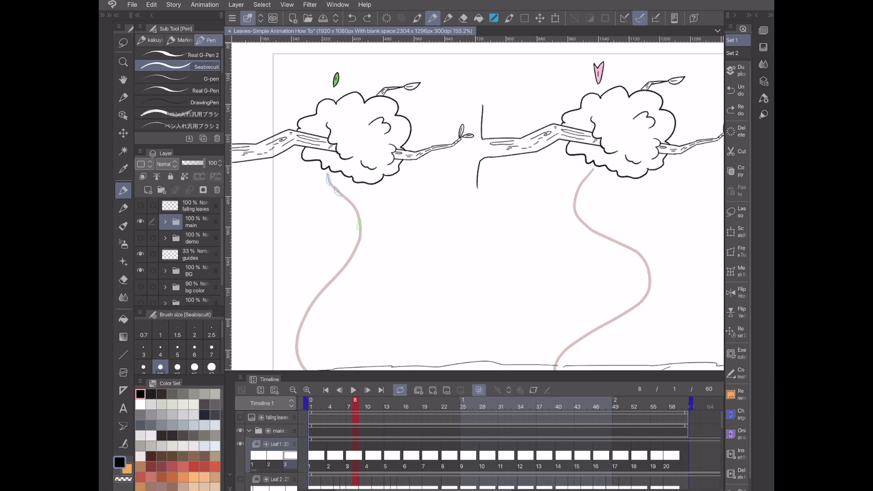
scroll(395, 231, up, 3)
scroll(390, 255, down, 3)
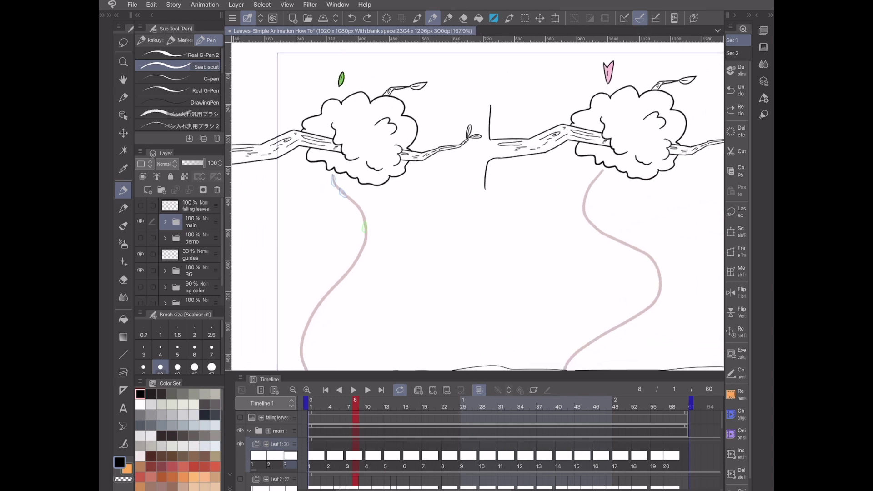
scroll(373, 245, up, 6)
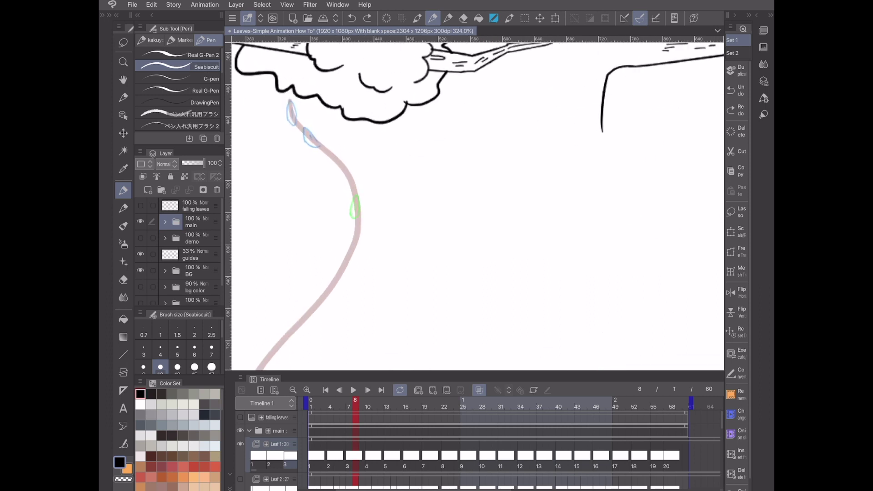
Step: Review the leaf from frame 1 through frame 9, and return to the empty drawing at frame 7
click(326, 389)
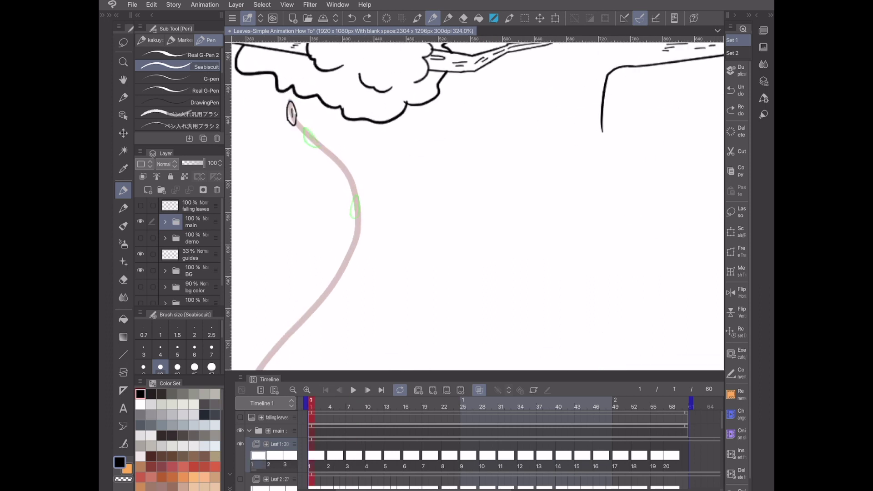
click(367, 389)
drag(318, 402, 361, 402)
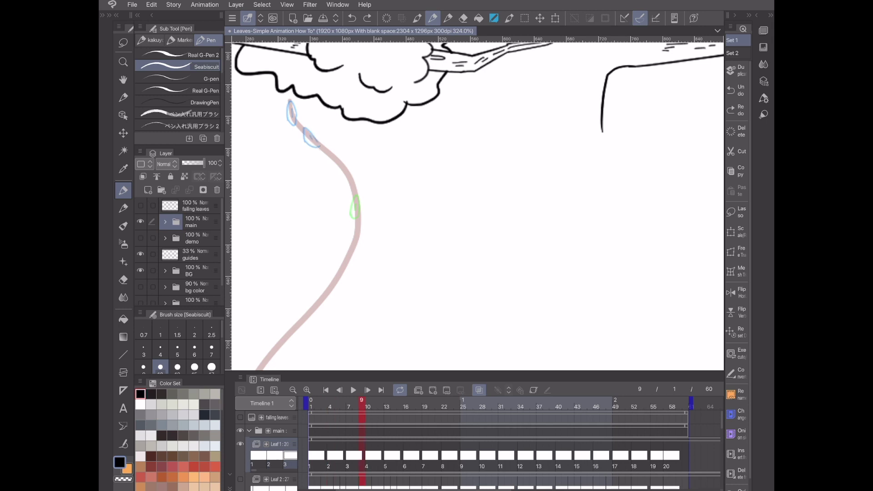
scroll(359, 209, up, 2)
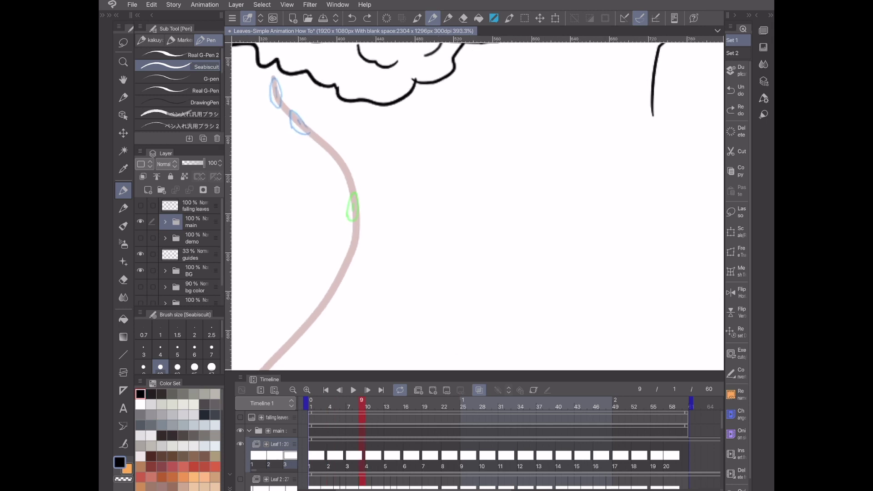
key(Left)
key(Left)
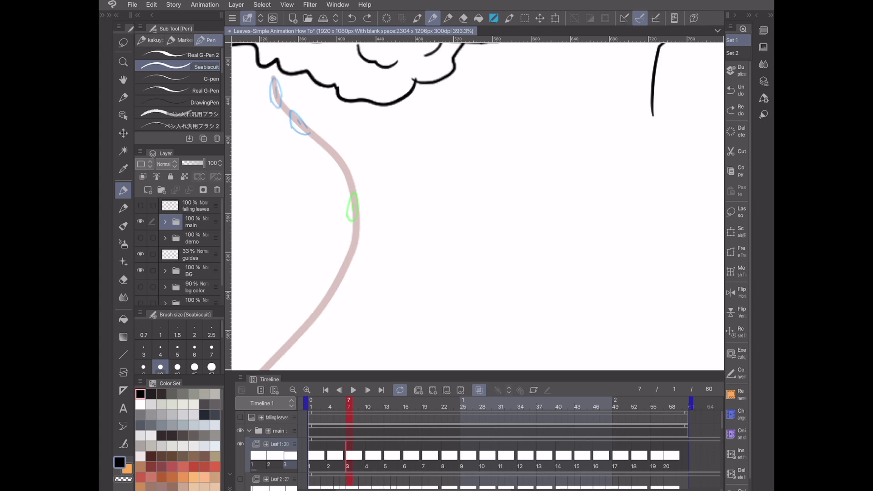
scroll(374, 197, down, 5)
scroll(374, 191, up, 6)
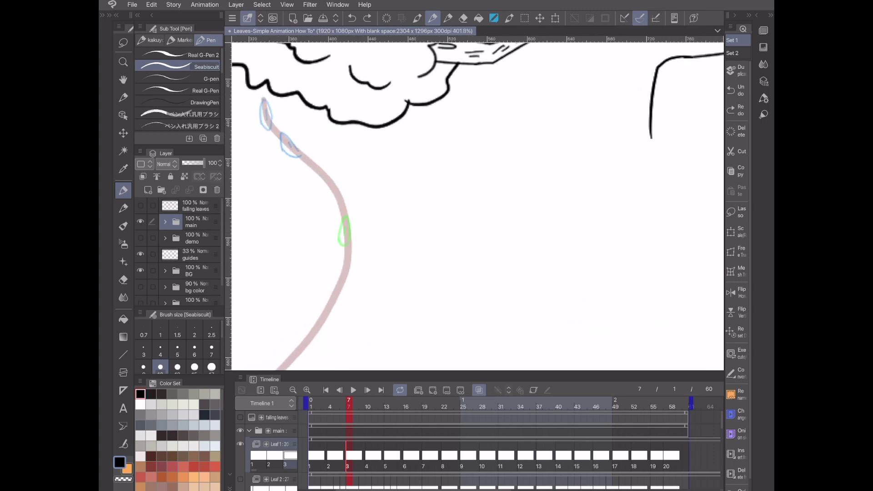
Step: Set the pen's brush size to 5 and sketch a trial leaf on the path at frame 7
mouse_move(330, 175)
mouse_down()
mouse_move(324, 156)
mouse_move(343, 166)
mouse_move(348, 186)
mouse_move(343, 168)
mouse_move(340, 174)
mouse_up()
key(ctrl+z)
click(194, 350)
key(ctrl+z)
key(bracketleft)
Step: Check the existing leaf at frame 11 and undo the trial leaf drawn at frame 7
click(375, 403)
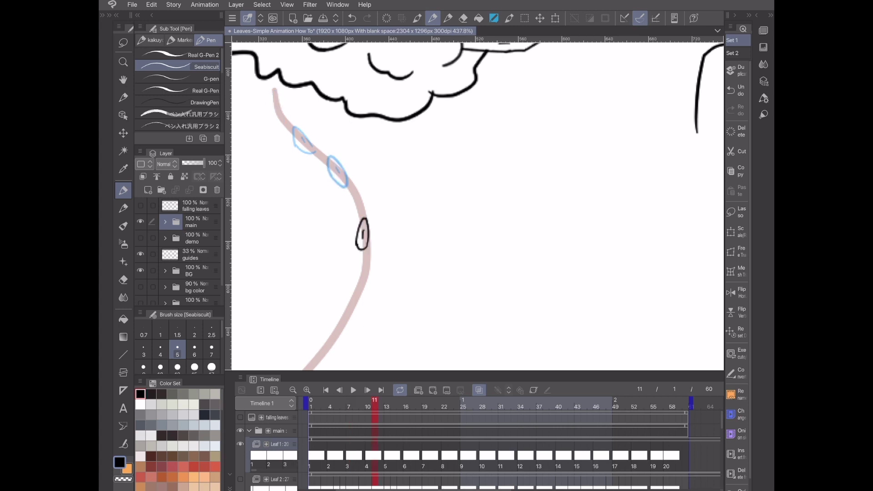
key(ctrl+z)
key(ctrl+z)
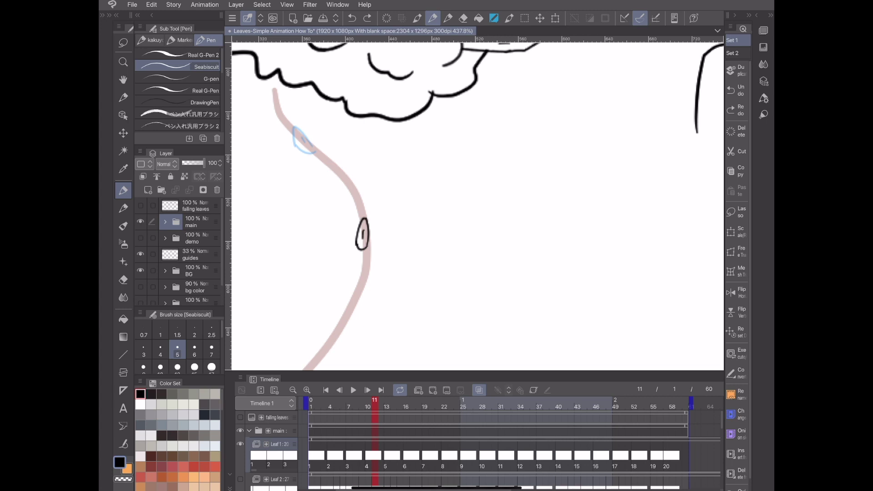
Step: Draw a leaf outline with a short centre line at frame 7, tilted along the path just above its first bend
key(Left)
key(Left)
key(Left)
key(Left)
mouse_move(343, 187)
mouse_down()
mouse_move(332, 171)
mouse_move(338, 165)
mouse_move(348, 185)
mouse_up()
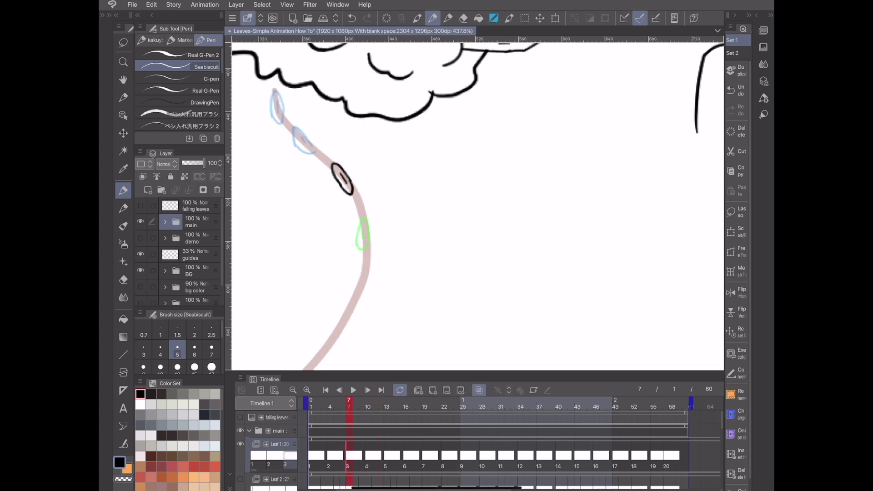
Step: Step between frames 11 and 15 to examine the leaf spacing around the path's first bend
key(Right)
key(Right)
key(Right)
key(Right)
key(Right)
key(Right)
key(Right)
key(Right)
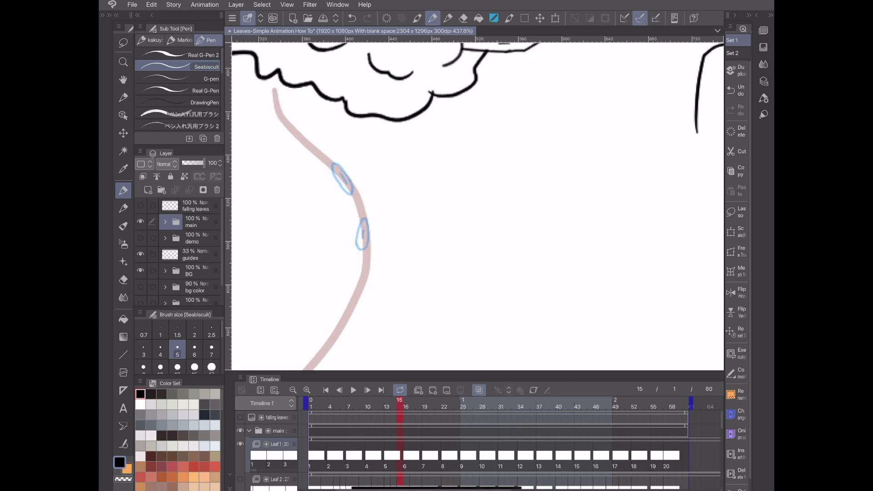
drag(433, 262, 468, 173)
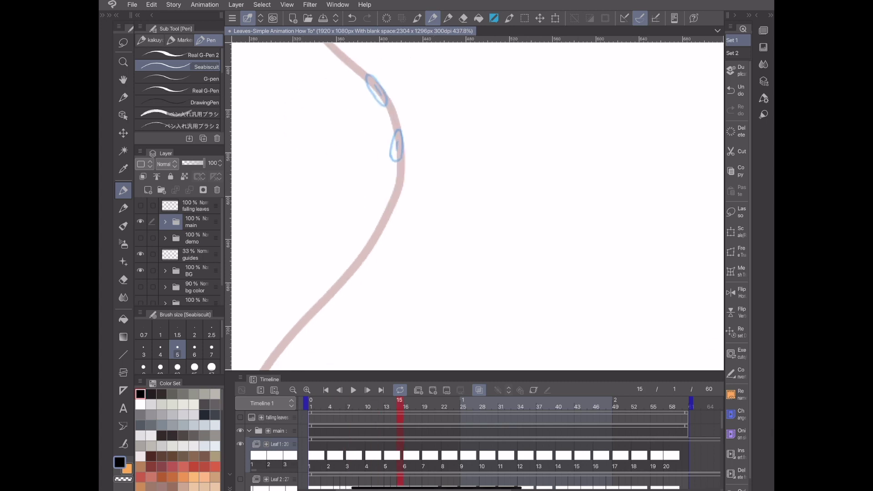
key(Right)
key(Left)
key(Left)
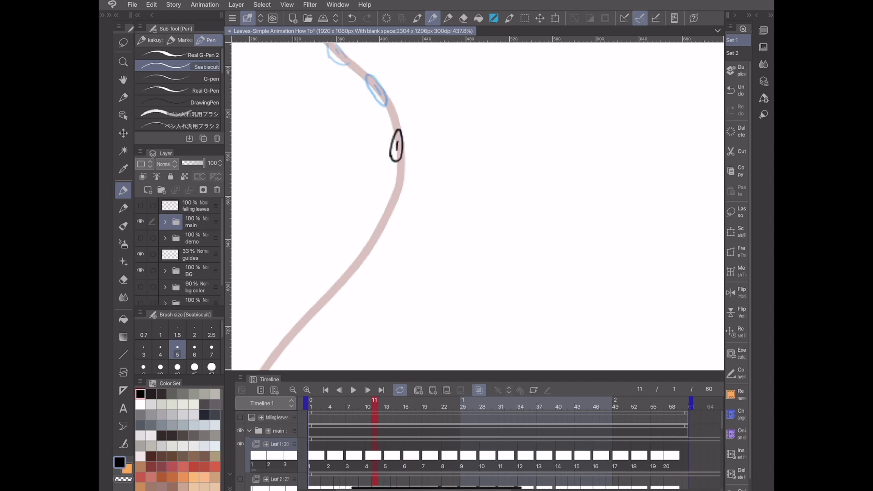
key(Right)
key(Left)
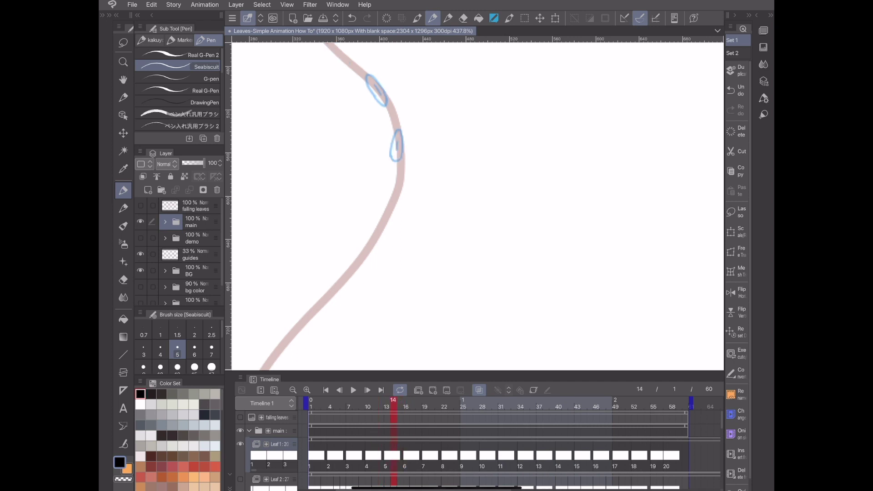
scroll(414, 211, down, 3)
scroll(414, 211, up, 3)
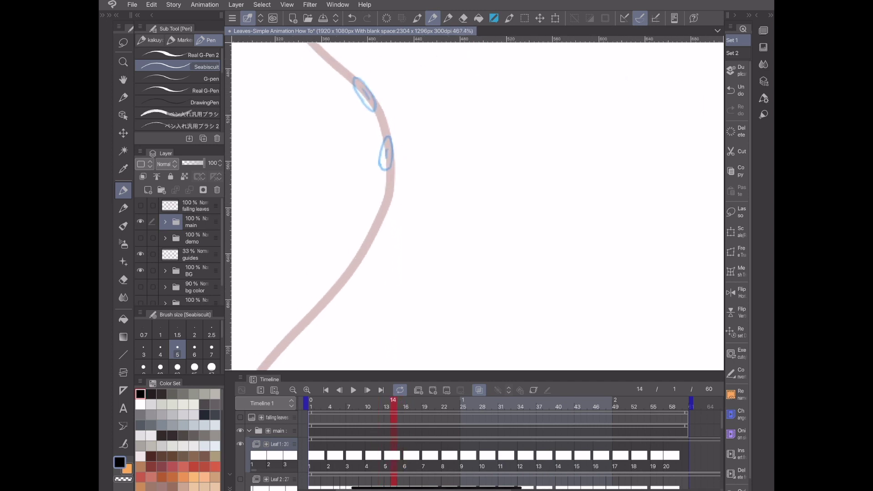
Step: Compare the leaf's positions at frames 28 and 11, and return to the empty drawing at frame 14
click(483, 404)
scroll(394, 216, down, 2)
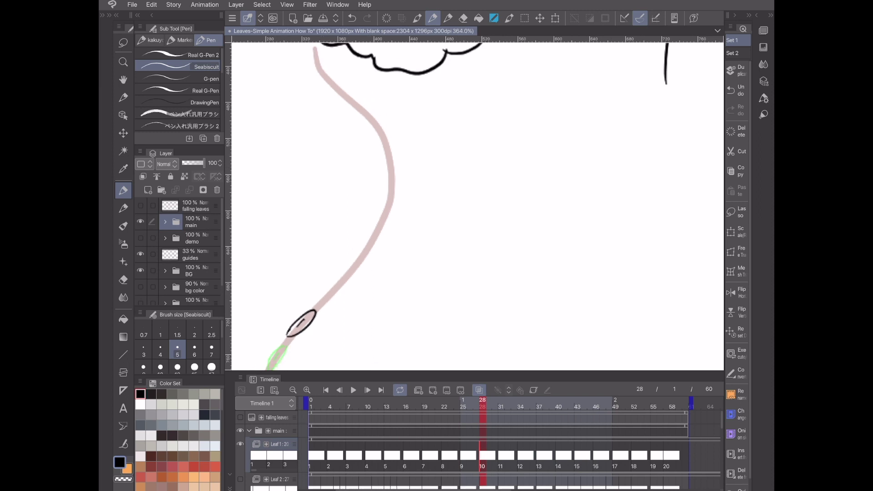
click(405, 403)
click(393, 403)
click(374, 403)
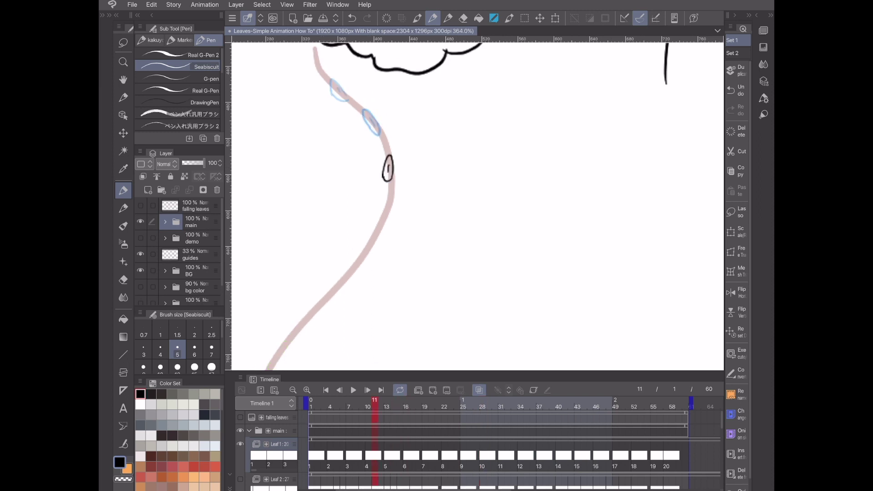
click(394, 403)
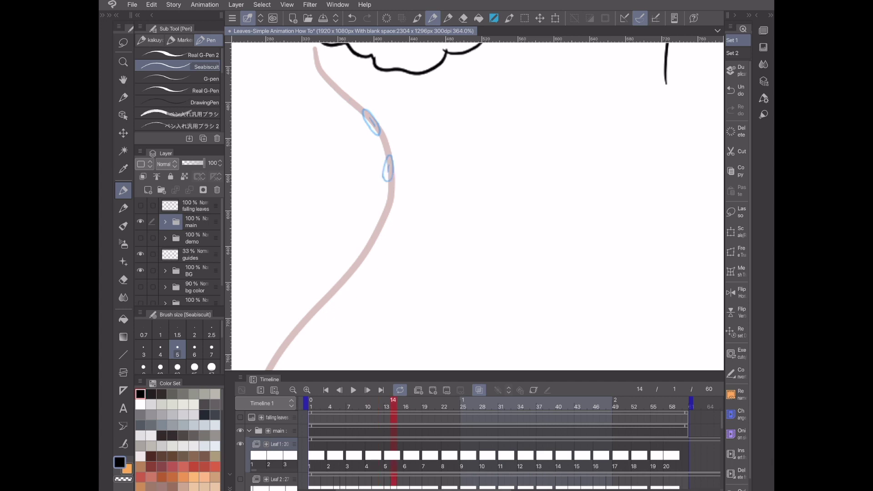
Step: Draw the leaf at frames 14 and 17, following the path down from its first bend
scroll(342, 313, up, 2)
mouse_move(389, 176)
mouse_down()
mouse_move(396, 162)
mouse_move(391, 196)
mouse_move(439, 114)
mouse_up()
click(412, 404)
mouse_move(408, 169)
mouse_down()
mouse_move(412, 162)
mouse_move(412, 173)
mouse_up()
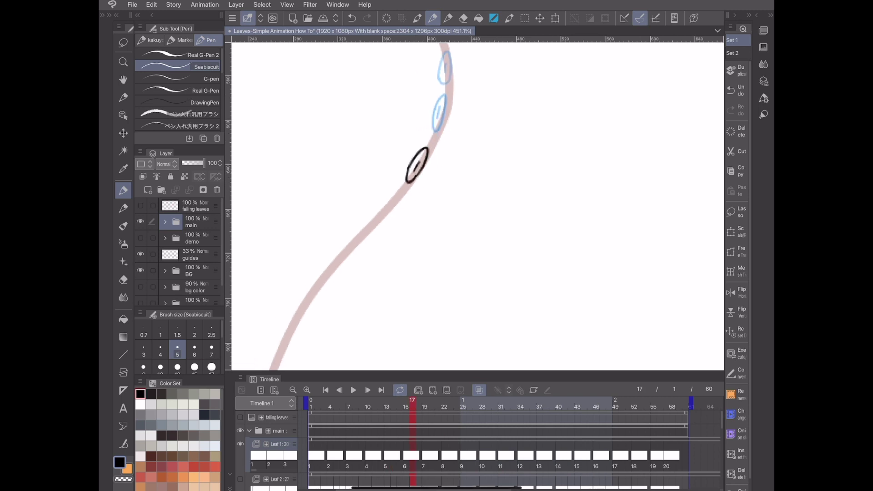
Step: Examine the existing leaf further down the path at frame 29, and return to the empty drawing at frame 20
key(Right)
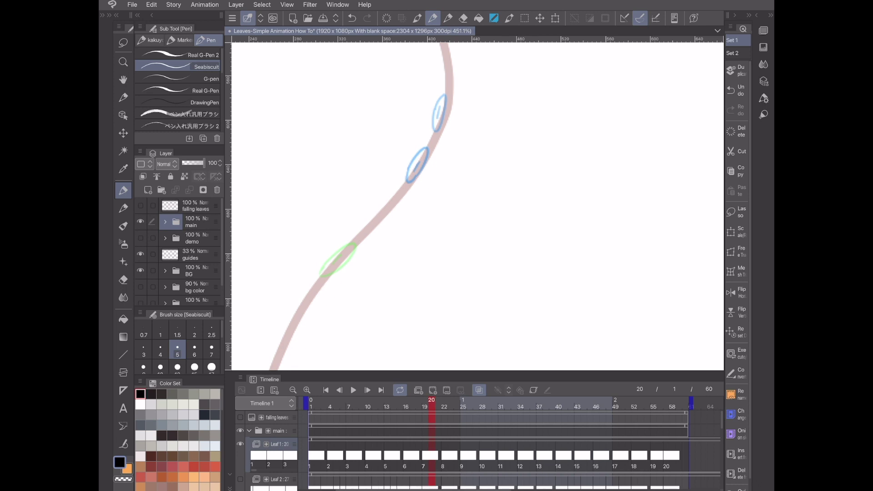
drag(431, 400, 476, 401)
key(Right)
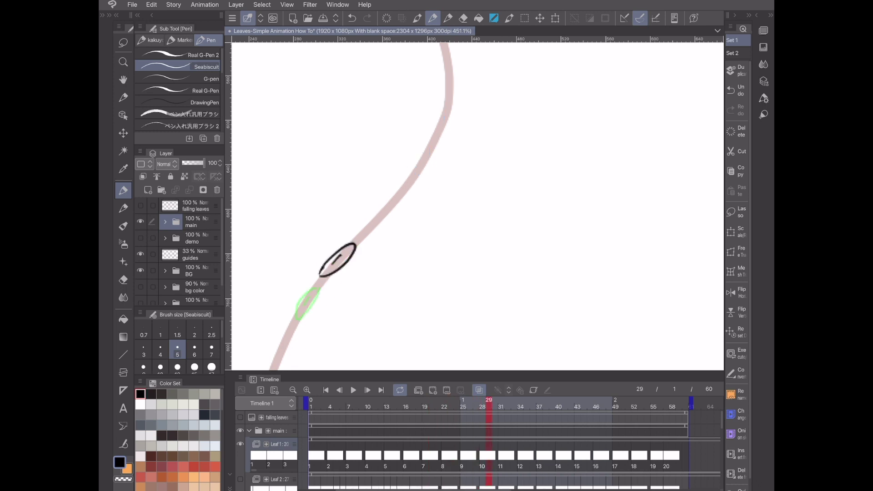
key(Left)
key(Left)
key(Left)
key(Left)
key(Left)
key(Left)
key(Left)
key(Left)
key(Left)
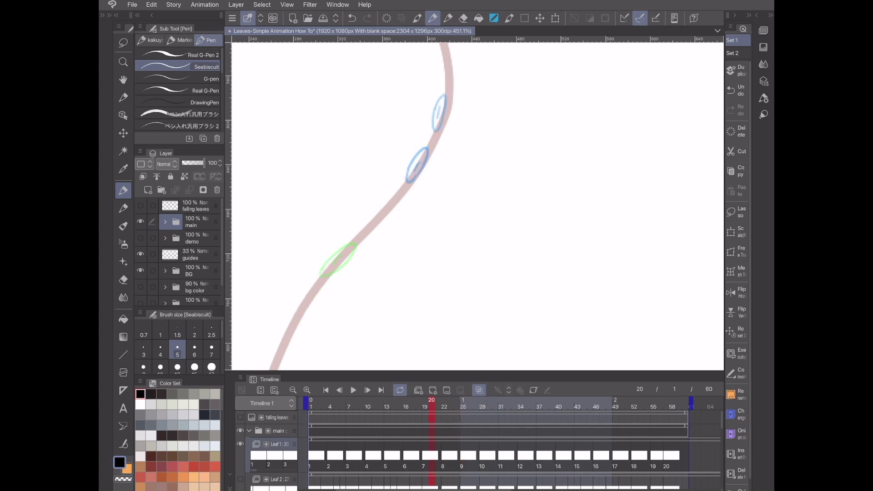
Step: Draw a tilted leaf with a short centre line on the path at frame 20, just below the frame 17 leaf
scroll(285, 332, up, 2)
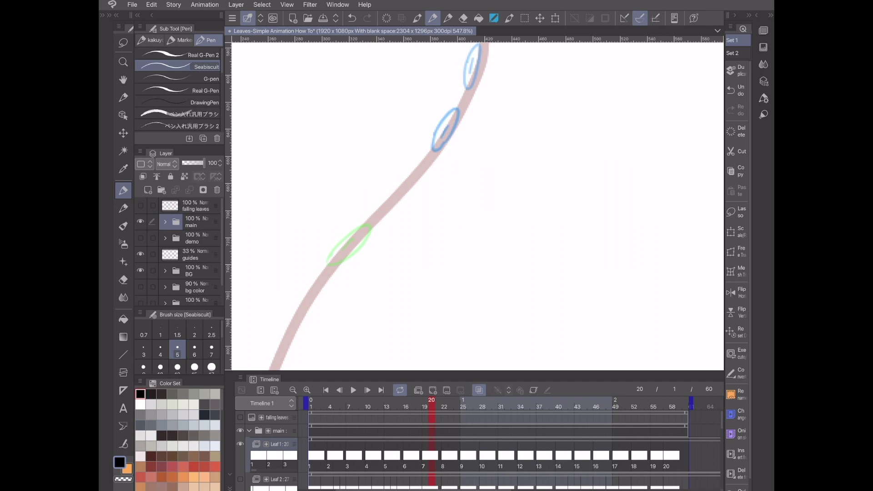
mouse_move(405, 180)
mouse_down()
mouse_move(426, 169)
mouse_move(414, 188)
mouse_up()
mouse_move(407, 176)
mouse_down()
mouse_move(403, 186)
mouse_move(414, 188)
mouse_move(419, 170)
mouse_up()
Step: Draw the leaf at frames 23 and 26, spaced closer together down the path toward the existing frame 28 leaf
key(Right)
key(Right)
key(Right)
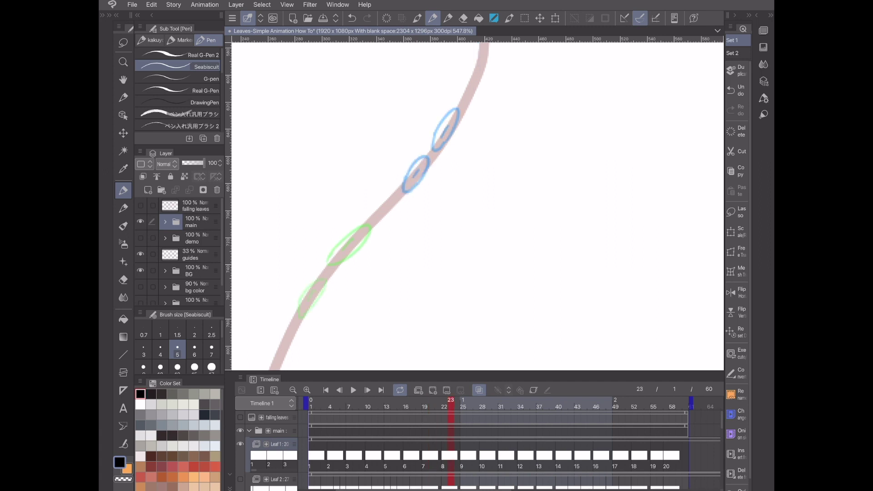
mouse_move(369, 215)
mouse_down()
mouse_move(361, 220)
mouse_move(373, 229)
mouse_move(362, 224)
mouse_move(376, 220)
mouse_move(360, 219)
mouse_move(373, 234)
mouse_move(346, 245)
mouse_move(358, 235)
mouse_up()
key(Right)
key(Right)
key(Right)
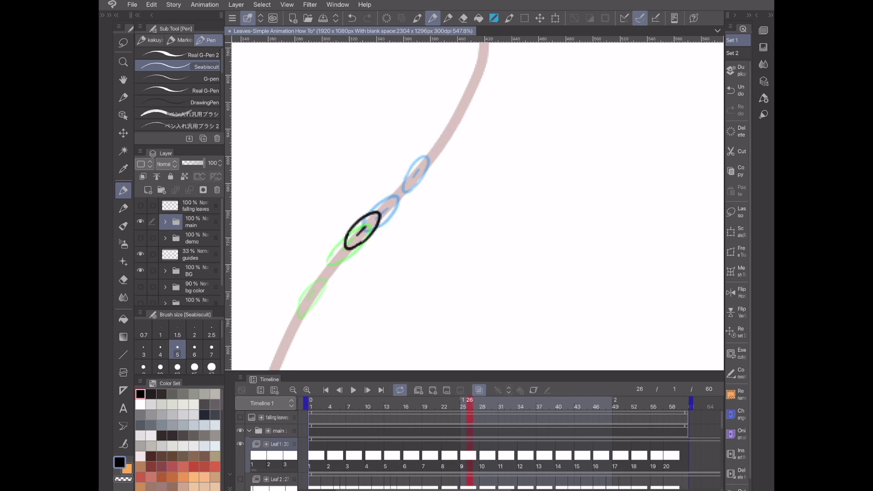
Step: Step forward from frame 26 to frame 32 to examine the leaf's spacing and shape further down the path
key(Right)
key(Right)
scroll(422, 228, down, 2)
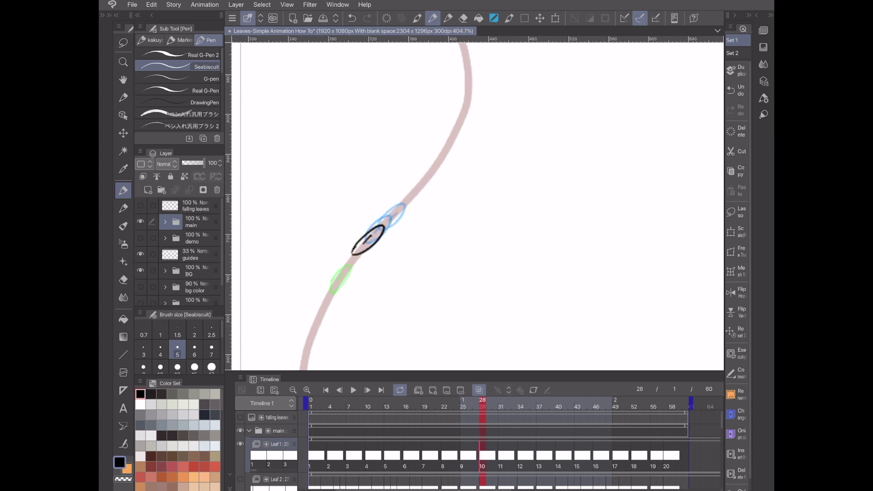
key(Right)
key(Right)
key(Right)
key(Right)
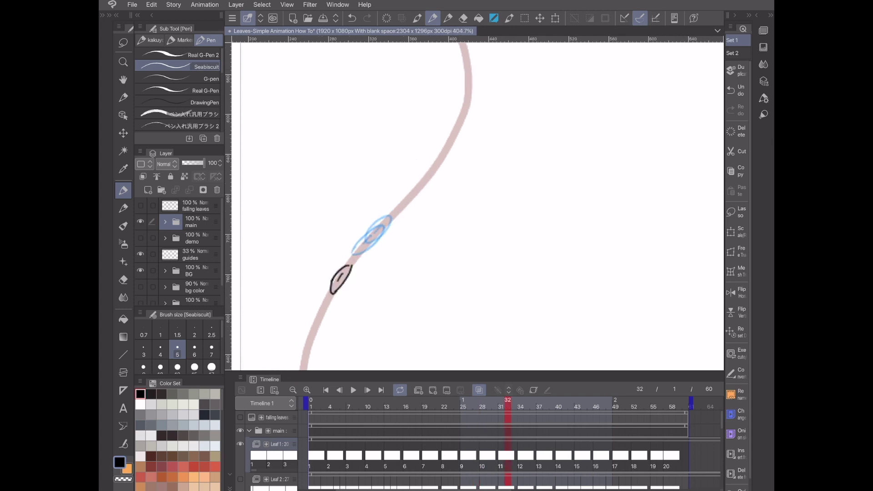
scroll(394, 228, up, 1)
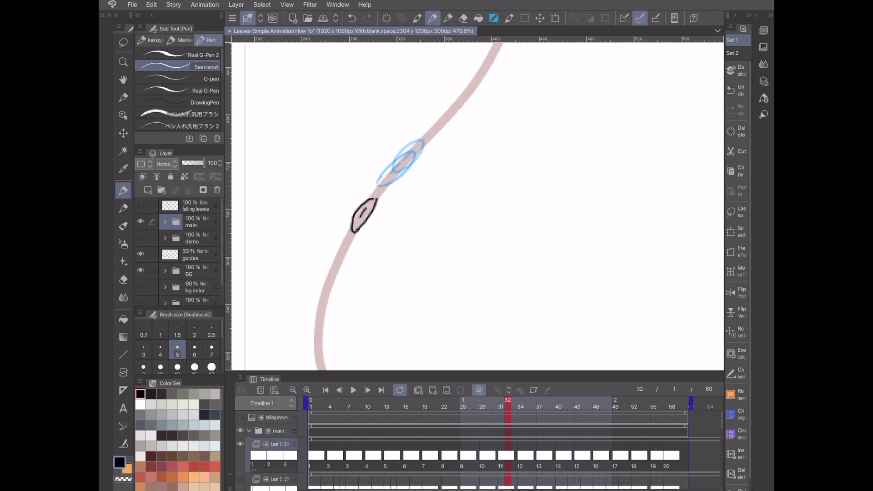
Step: Sketch two trial leaf shapes with different tilts beside the path at frame 32, and undo both
scroll(477, 206, down, 3)
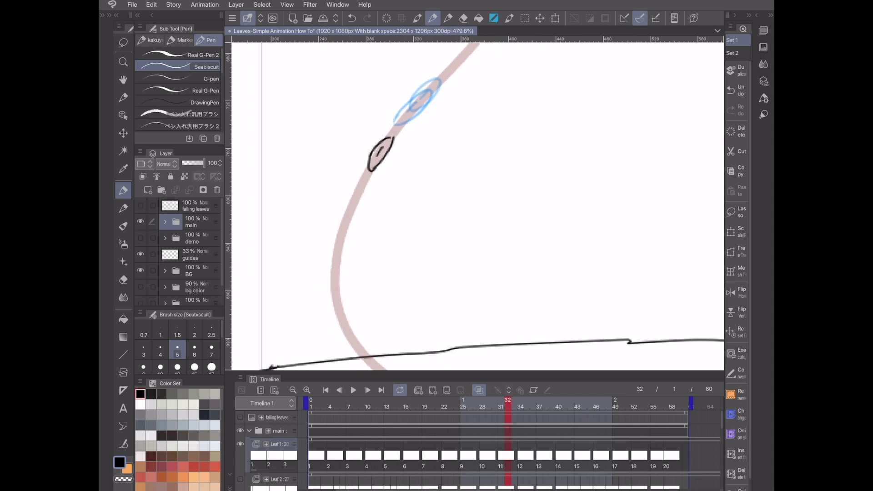
mouse_move(413, 184)
mouse_down()
mouse_move(410, 194)
mouse_move(425, 175)
mouse_up()
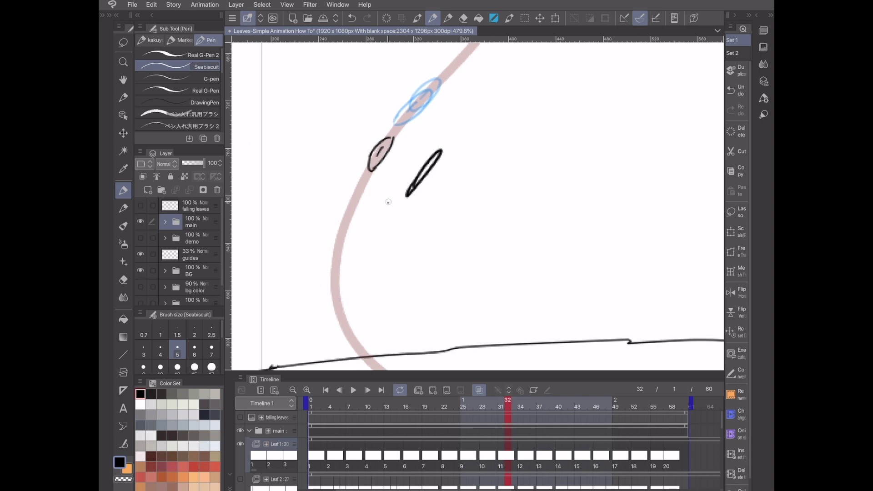
drag(388, 202, 383, 201)
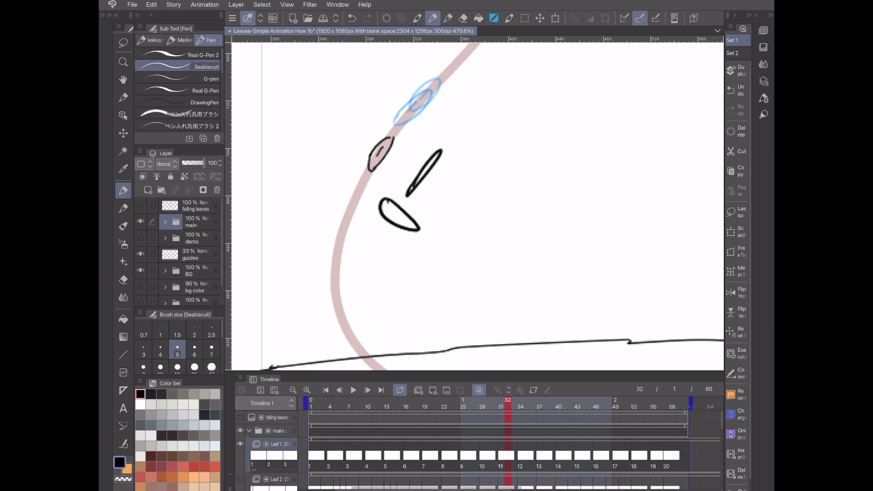
key(ctrl+z)
key(ctrl+z)
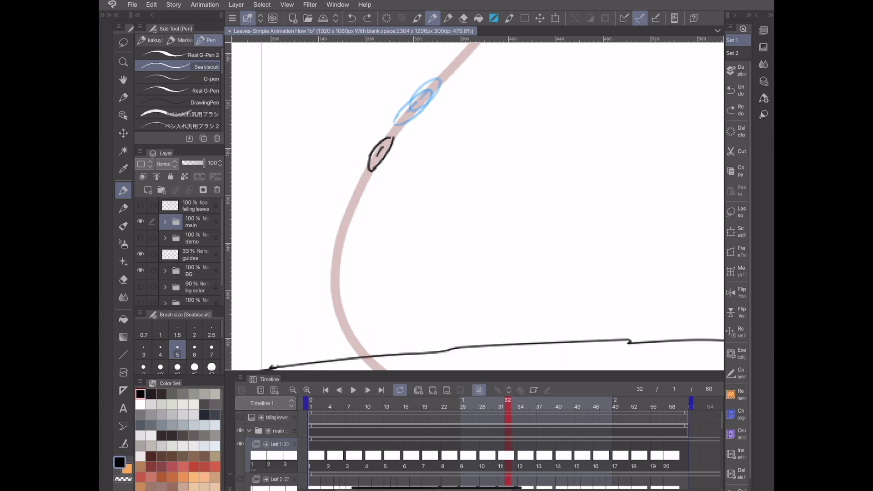
Step: Draw small tilted leaves with short centre lines at frames 35 and 38, following the path down toward its lower bend
scroll(477, 206, down, 3)
scroll(478, 206, up, 4)
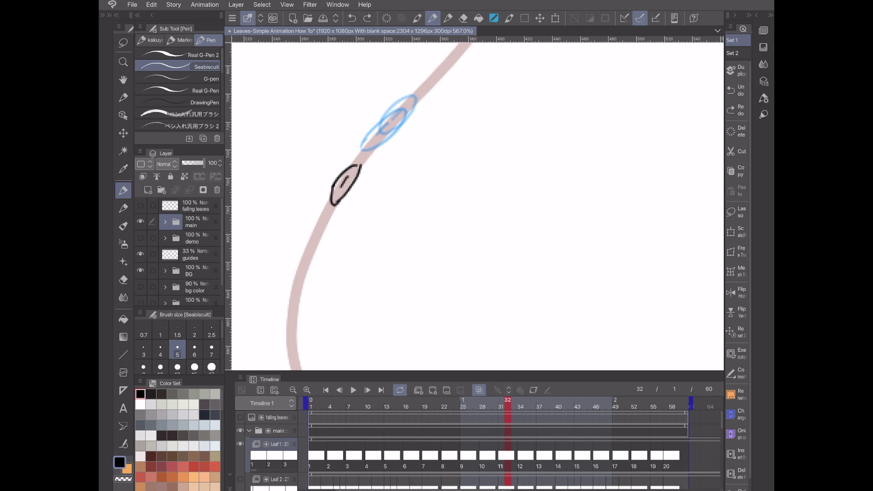
scroll(478, 204, down, 4)
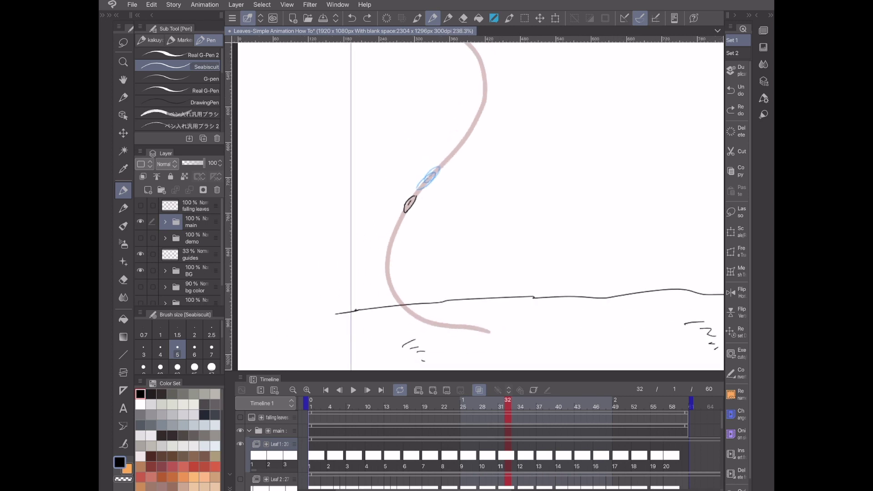
scroll(459, 217, up, 3)
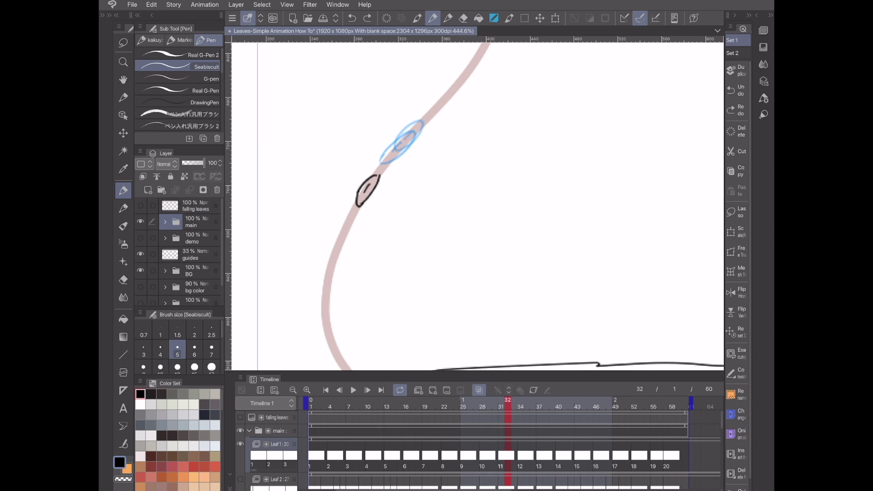
click(526, 402)
scroll(478, 206, up, 1)
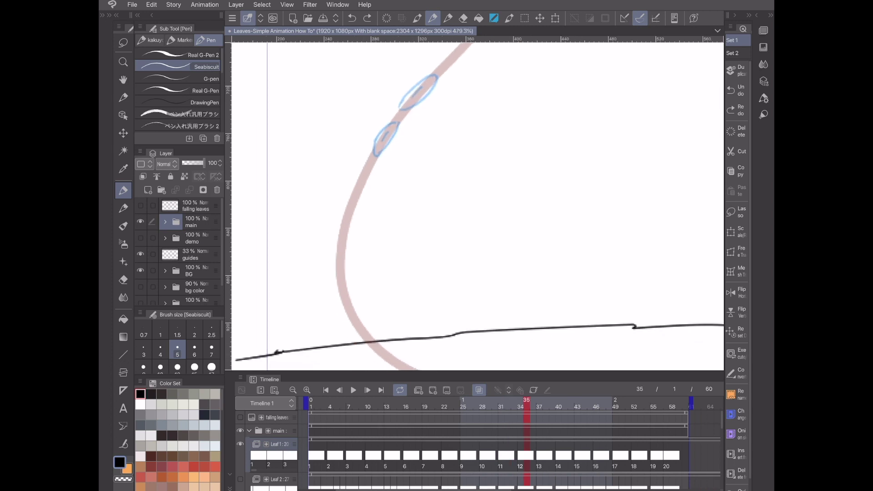
scroll(476, 203, up, 1)
mouse_move(348, 168)
mouse_down()
mouse_move(363, 146)
mouse_move(346, 167)
mouse_move(350, 180)
mouse_up()
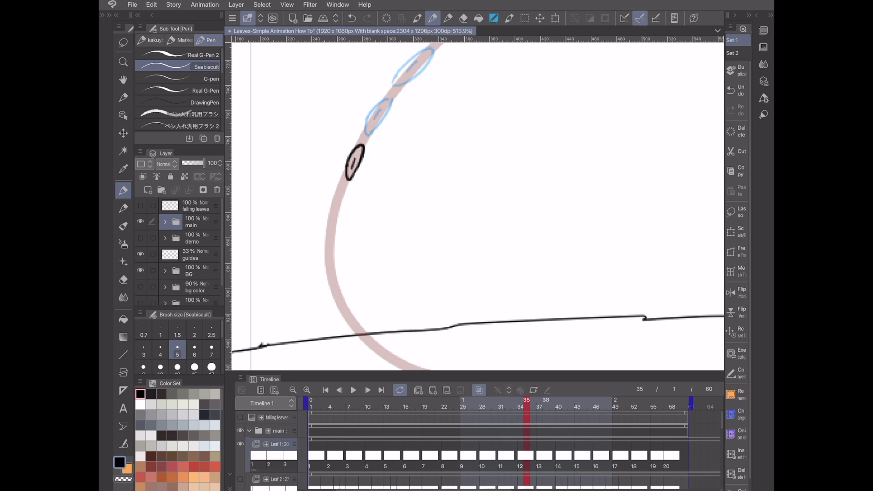
click(545, 402)
drag(329, 226, 341, 196)
Step: Draw the leaf at frames 41 and 43, turning it with the curve of the path down to the ground line
click(564, 402)
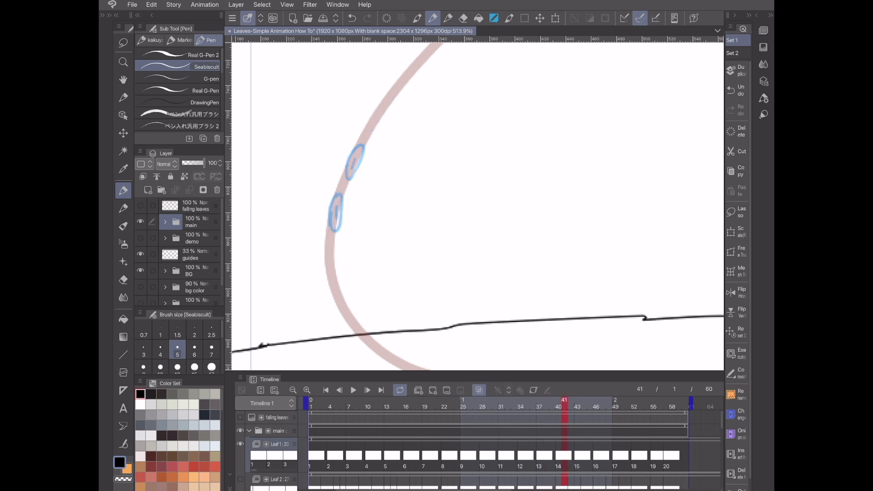
scroll(477, 204, down, 3)
mouse_move(299, 193)
mouse_down()
mouse_move(301, 165)
mouse_move(297, 193)
mouse_move(309, 189)
mouse_up()
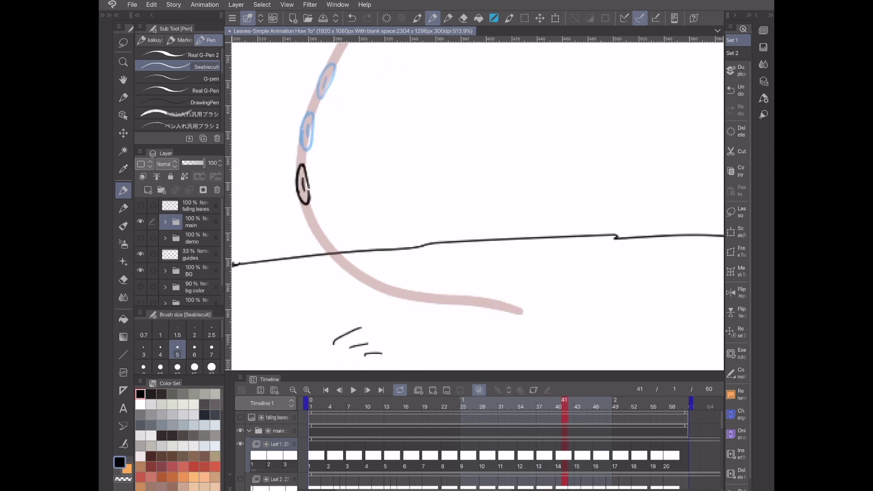
click(577, 402)
drag(521, 311, 459, 352)
drag(306, 190, 317, 197)
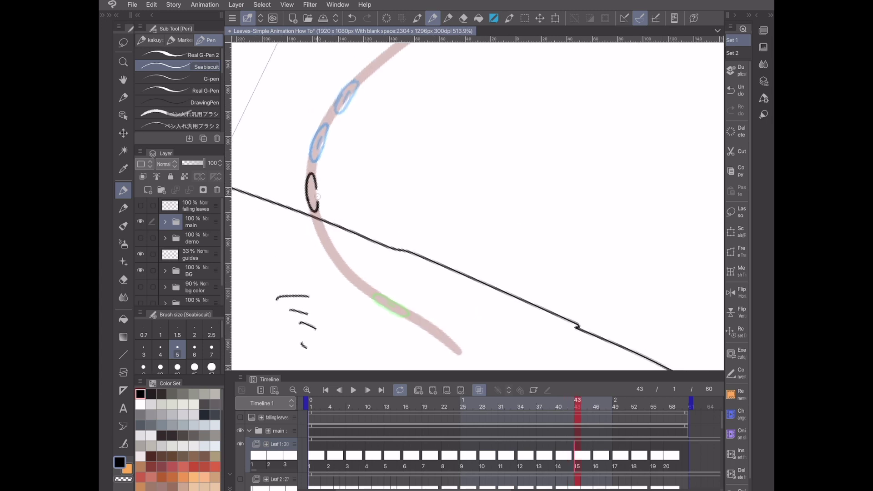
scroll(477, 206, down, 2)
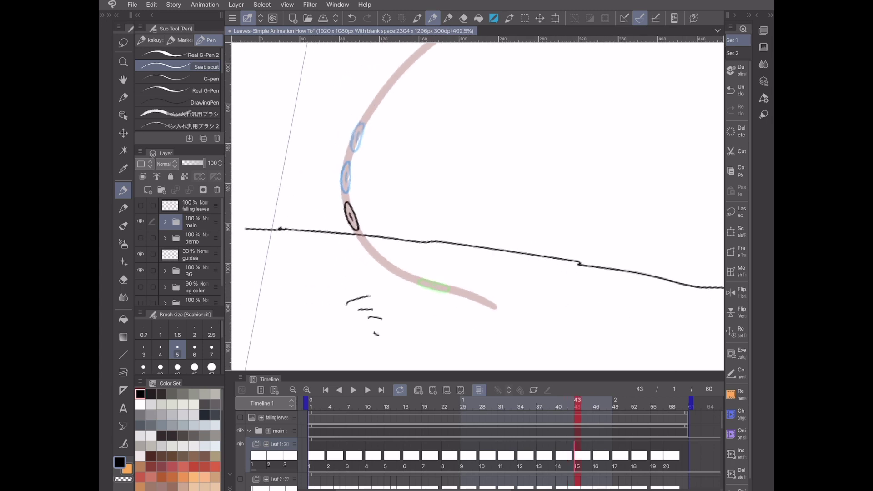
Step: Draw the leaf at frames 46 and 50 along the lower curve, leading up to the existing leaf at frame 52
click(596, 402)
scroll(477, 206, down, 1)
scroll(477, 206, up, 4)
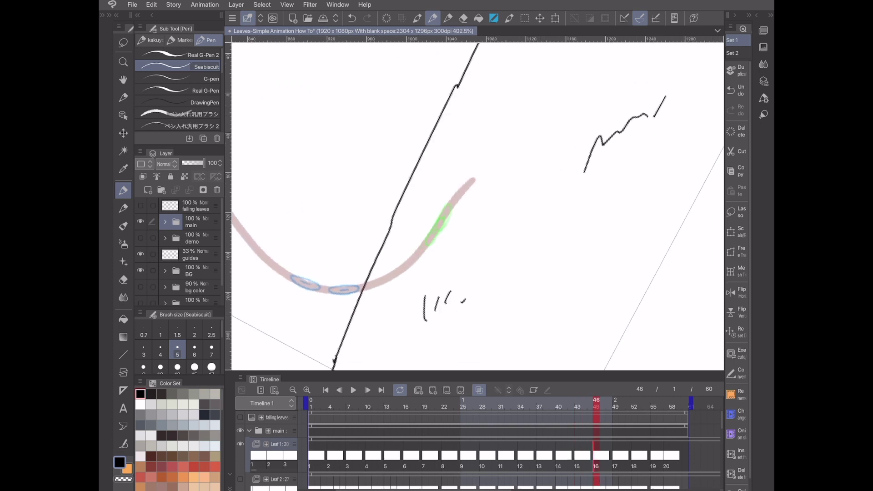
mouse_move(314, 286)
mouse_down()
mouse_move(357, 269)
mouse_move(318, 298)
mouse_move(312, 286)
mouse_up()
drag(330, 287, 337, 284)
key(ctrl+Right)
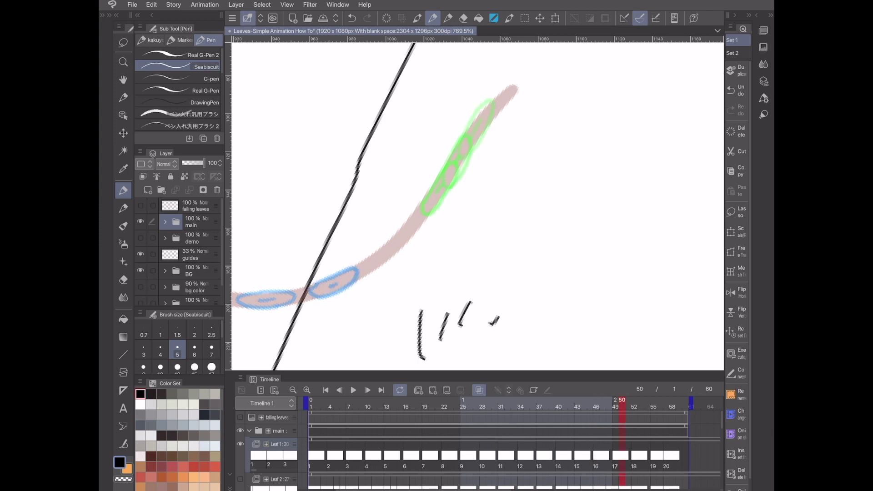
mouse_move(366, 258)
mouse_down()
mouse_move(410, 228)
mouse_move(371, 265)
mouse_up()
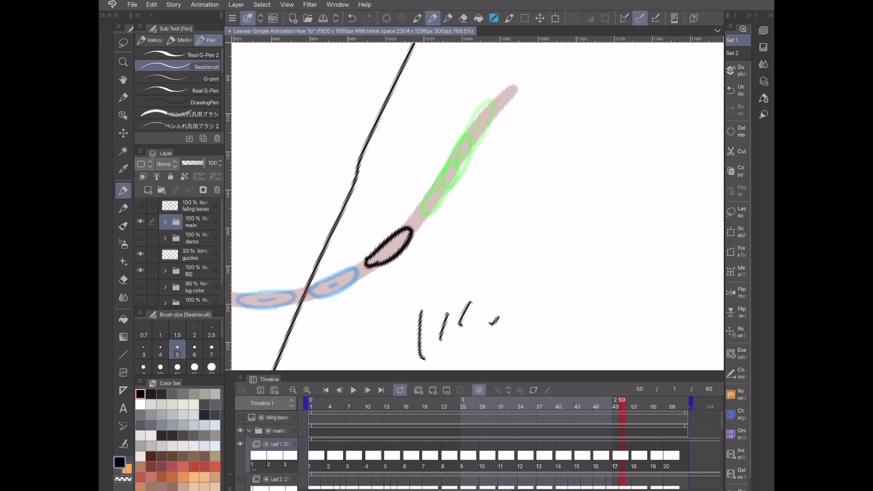
key(ctrl+Right)
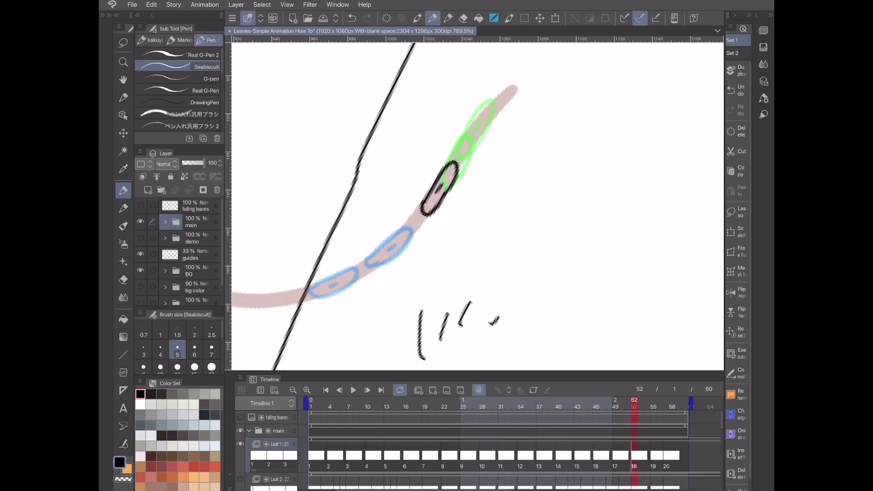
Step: Play the animation from frame 1 to review the first leaf's fall along the whole path
scroll(477, 206, down, 6)
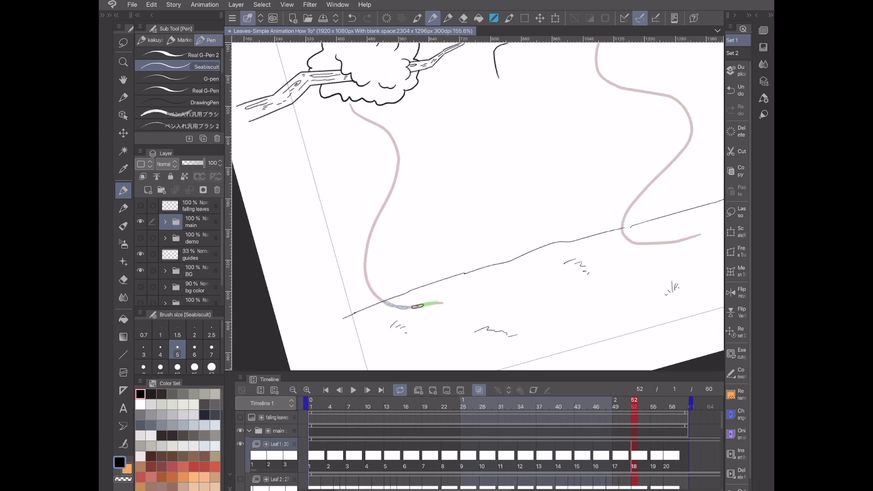
scroll(477, 207, up, 1)
click(310, 406)
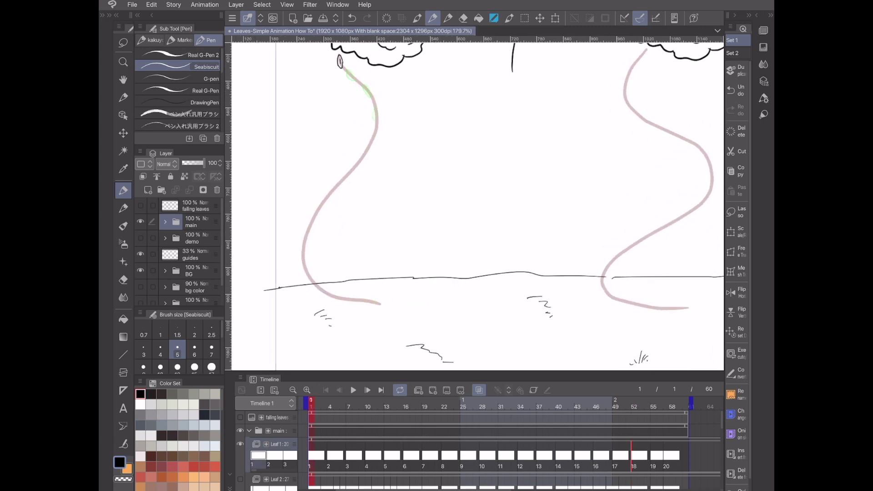
scroll(477, 206, down, 1)
click(353, 389)
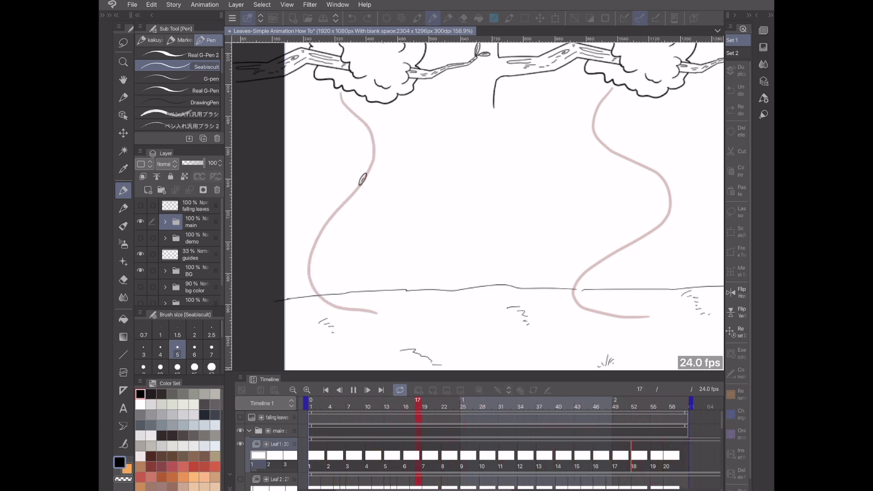
scroll(476, 205, down, 2)
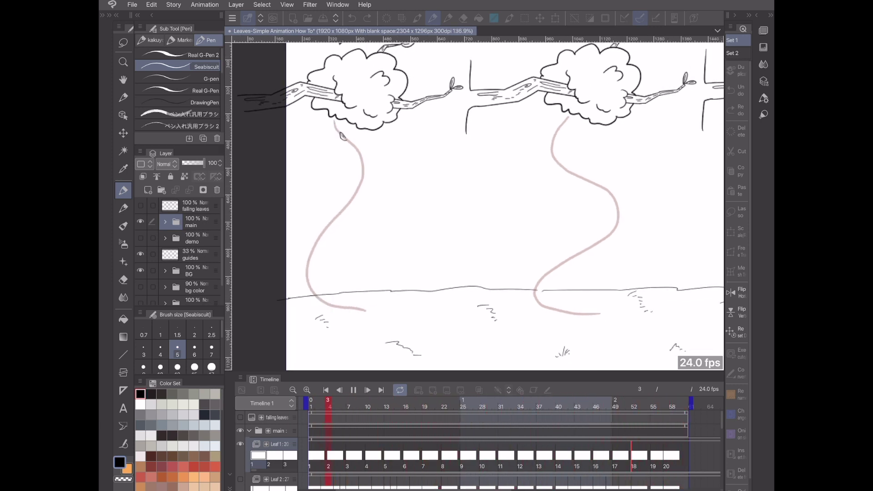
scroll(504, 204, up, 1)
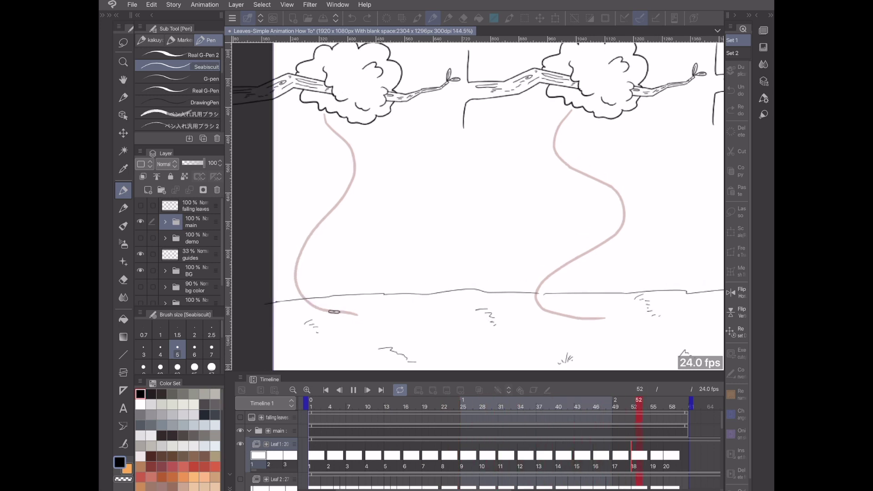
scroll(504, 204, up, 2)
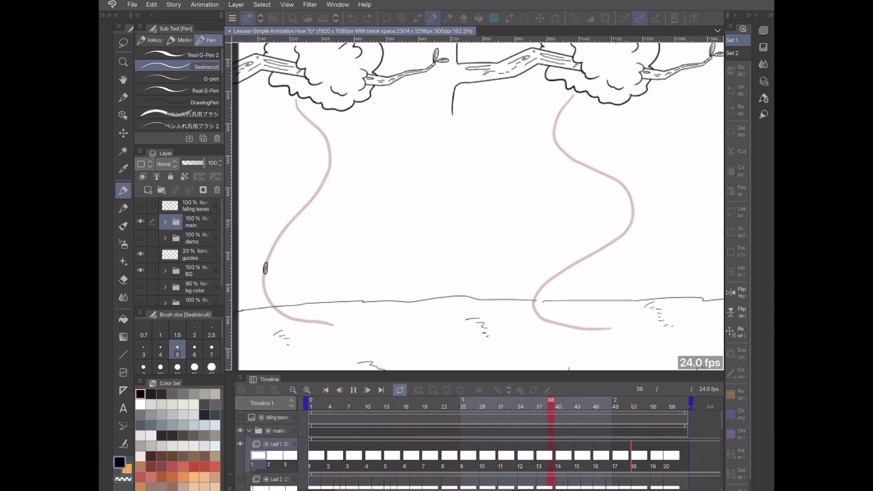
key(space)
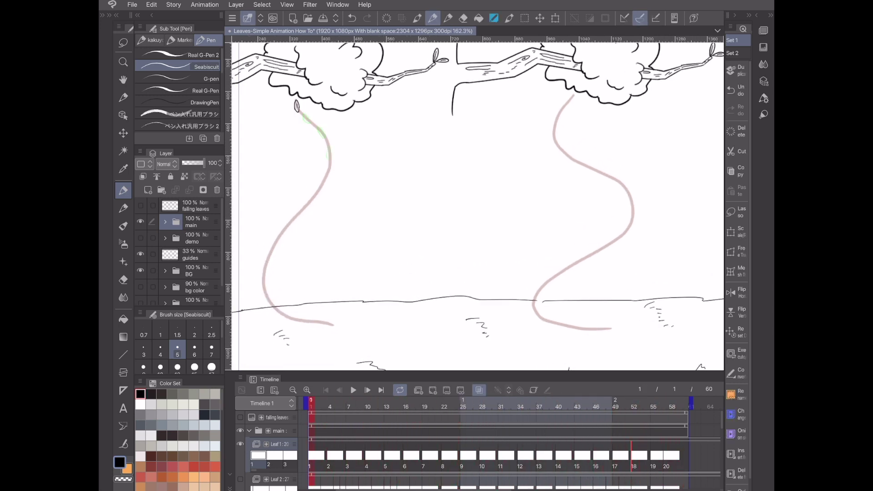
Step: Rotate the frame 11 leaf slightly and move it up so it sits centred on the path's upper bend
key(space)
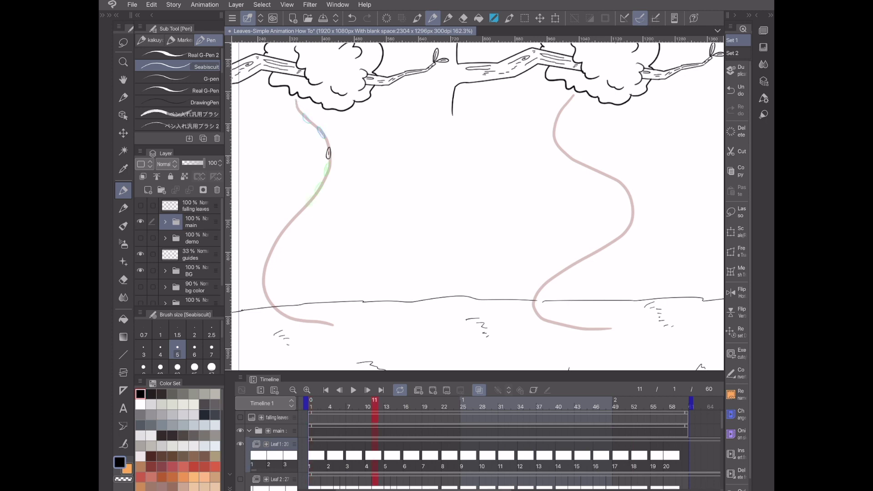
drag(375, 403, 356, 403)
scroll(293, 132, up, 4)
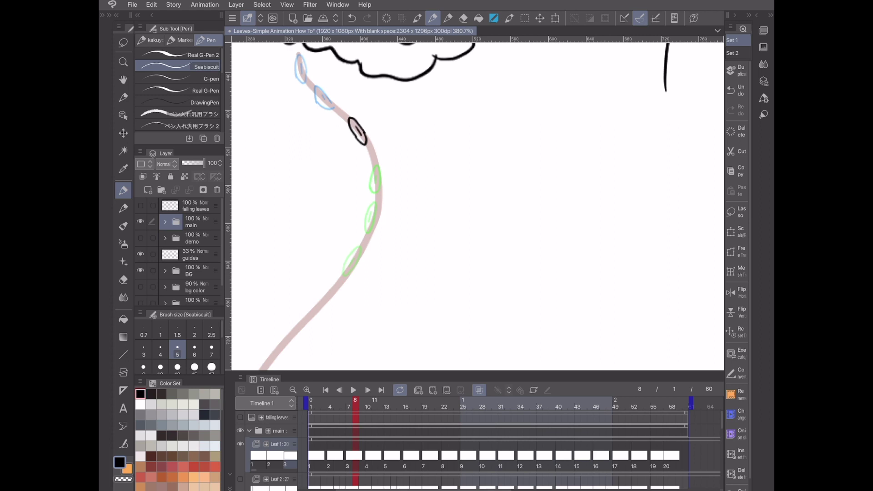
key(ctrl+t)
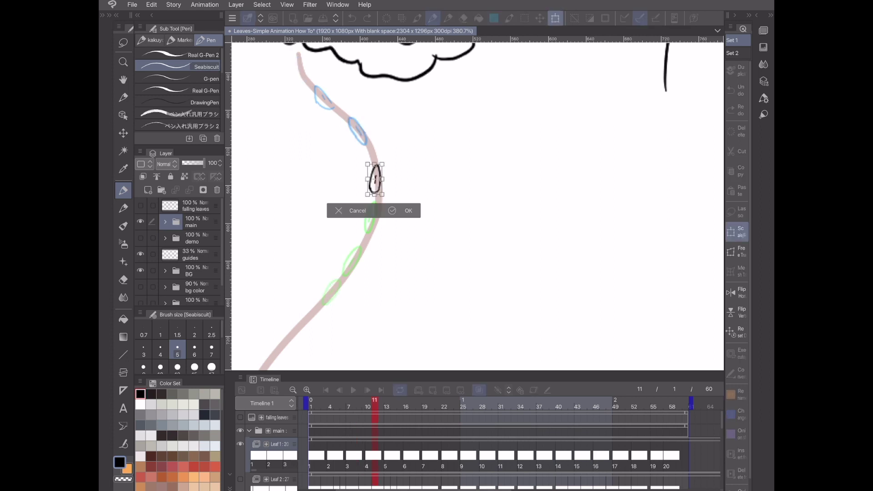
drag(382, 168, 382, 164)
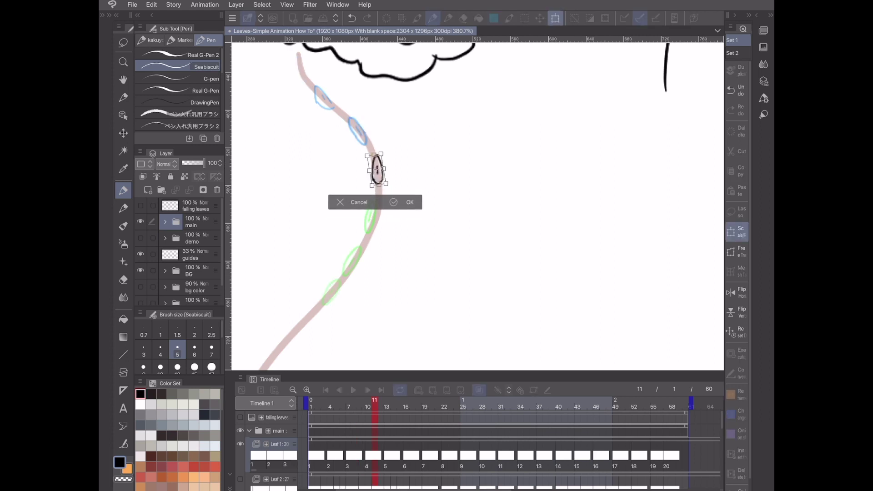
click(393, 202)
Step: Check the leaf spacing over the following frames, and move the frame 14 leaf onto the centre of the path
scroll(358, 160, down, 2)
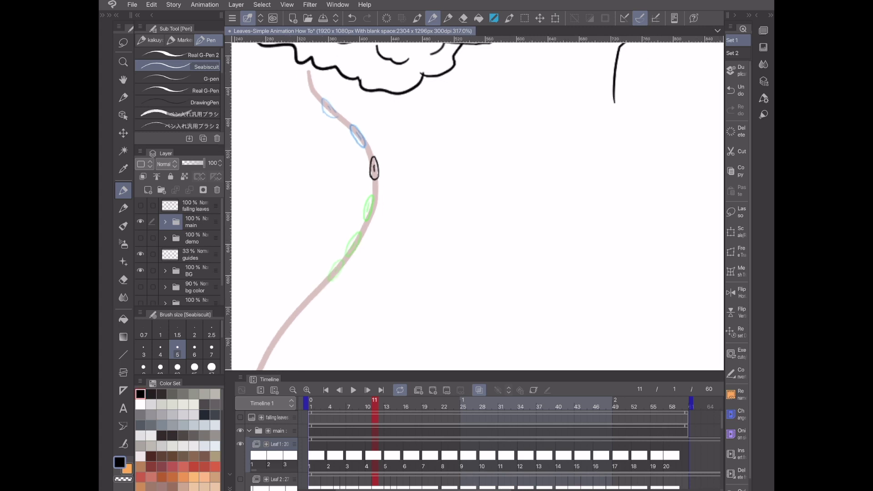
click(393, 404)
drag(393, 403, 450, 404)
mouse_move(419, 240)
mouse_down()
mouse_move(444, 189)
mouse_move(432, 236)
mouse_up()
click(425, 404)
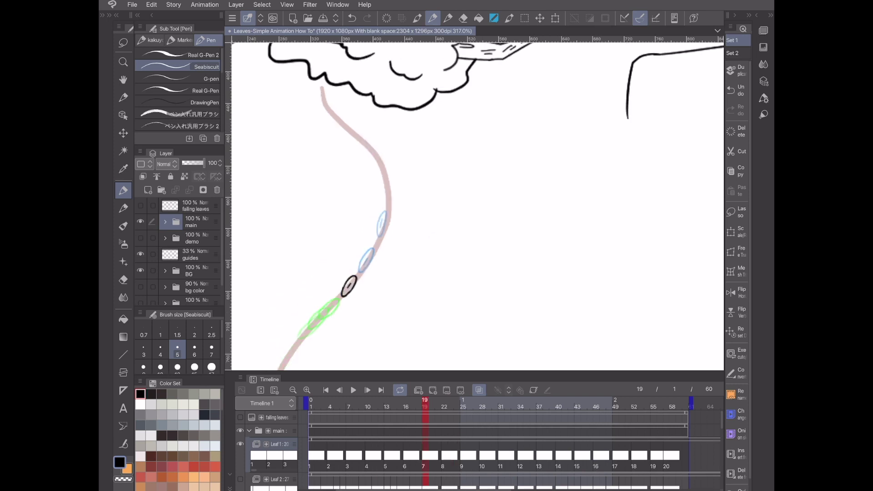
drag(424, 404, 393, 404)
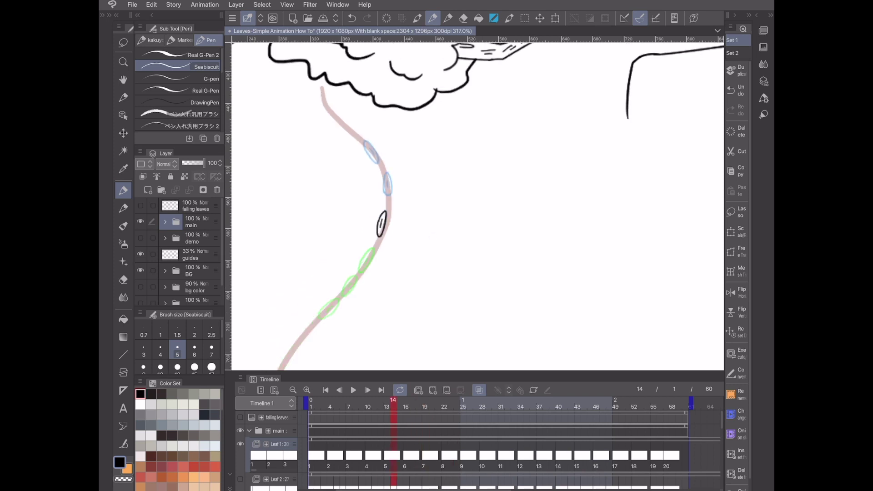
key(k)
drag(385, 222, 388, 219)
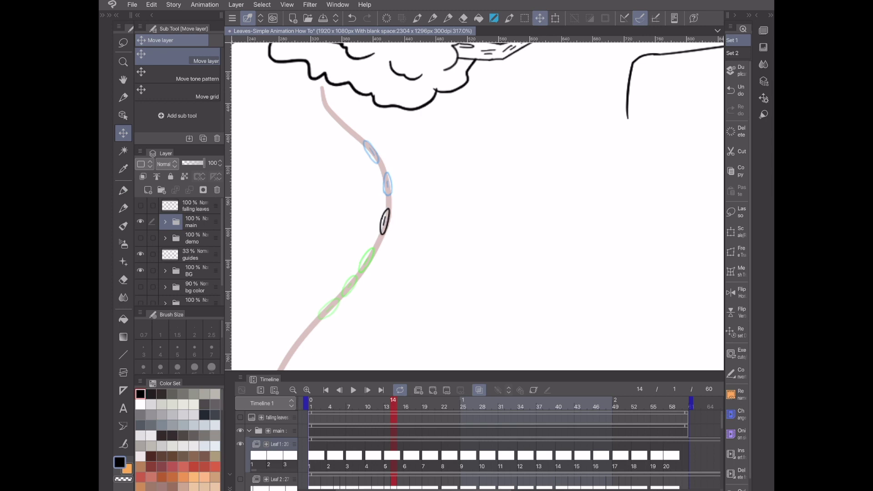
Step: Replay the animation from the start to check the fall with the adjusted leaves at frames 11 and 14
click(374, 404)
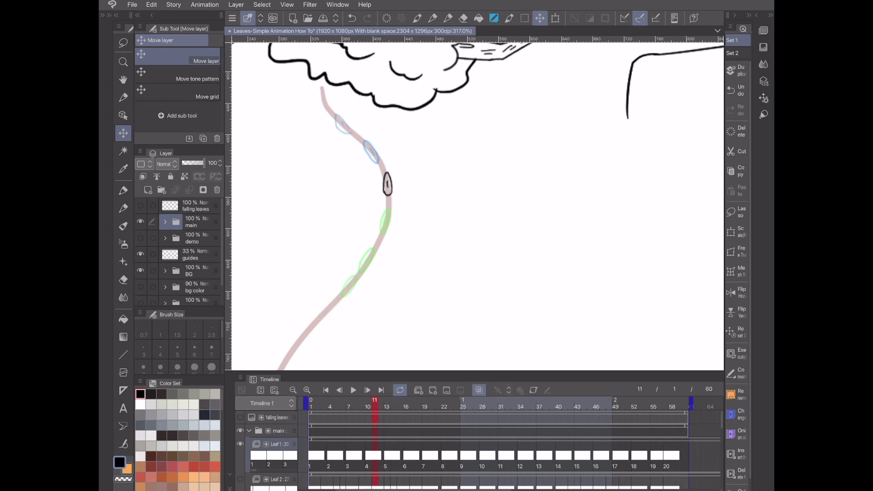
click(325, 389)
click(353, 390)
scroll(477, 207, down, 3)
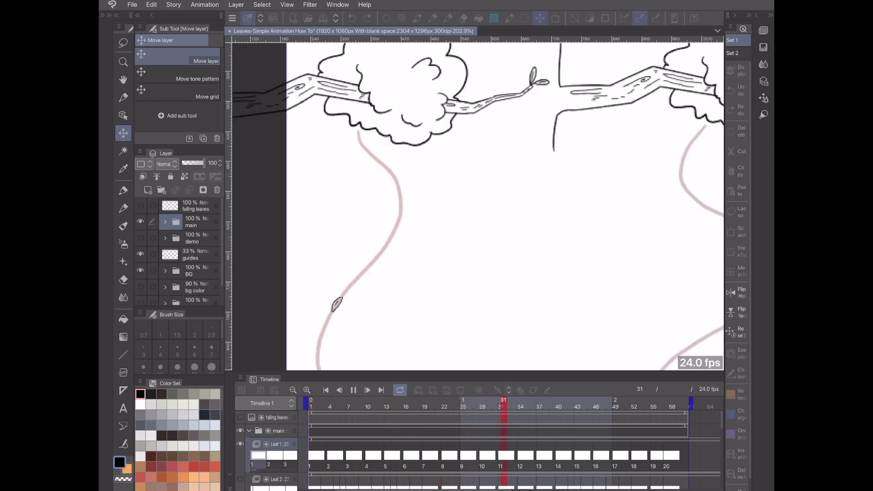
scroll(477, 207, down, 2)
scroll(477, 206, down, 1)
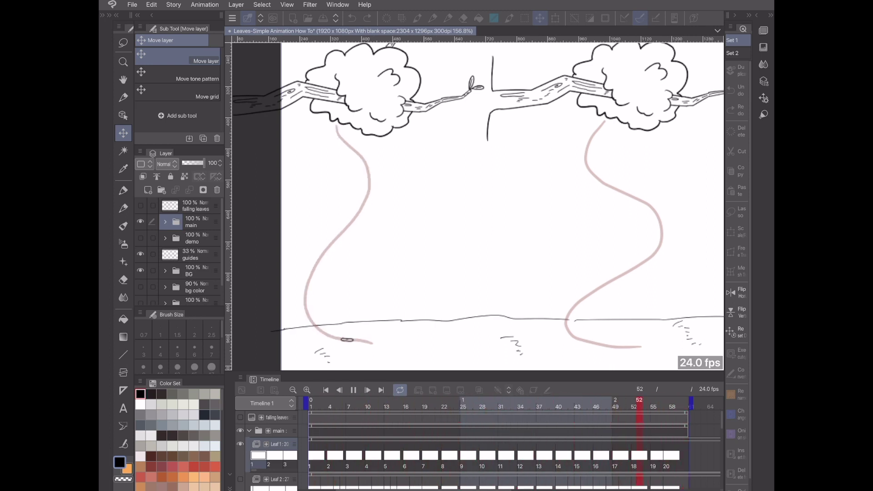
Step: Watch the looping playback with the whole first path in view, and stop it
scroll(477, 204, down, 1)
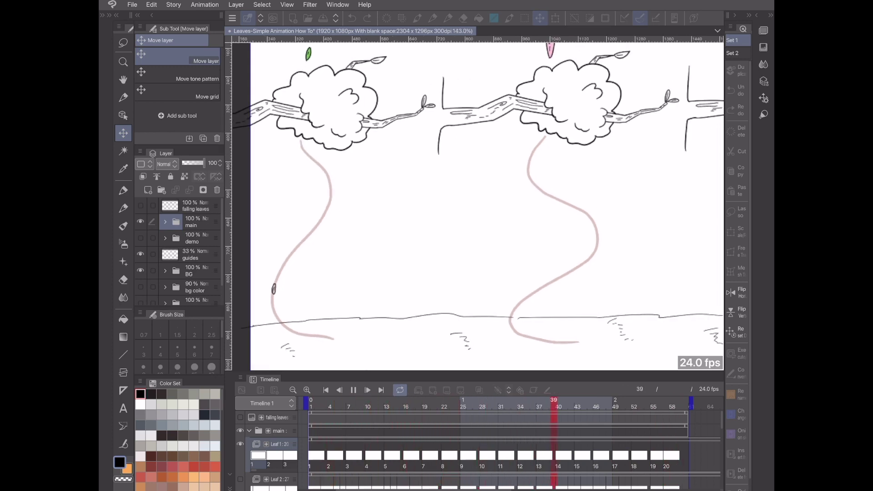
scroll(475, 204, down, 1)
scroll(475, 204, down, 1)
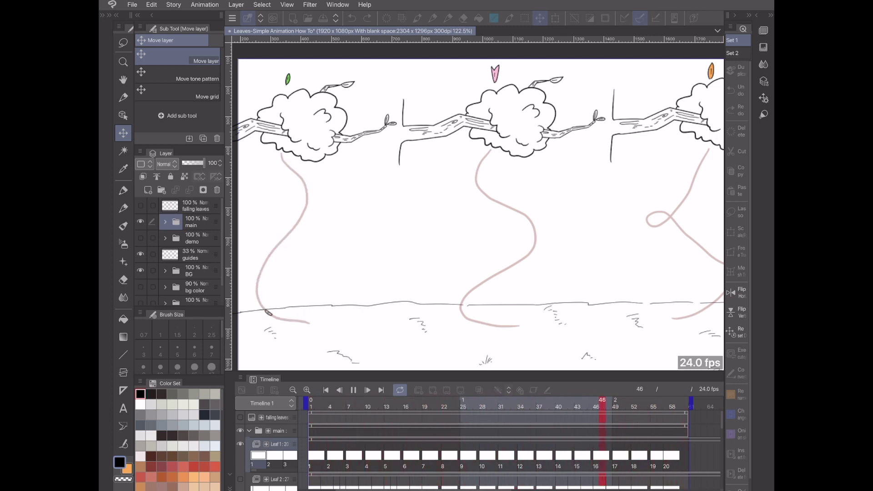
key(space)
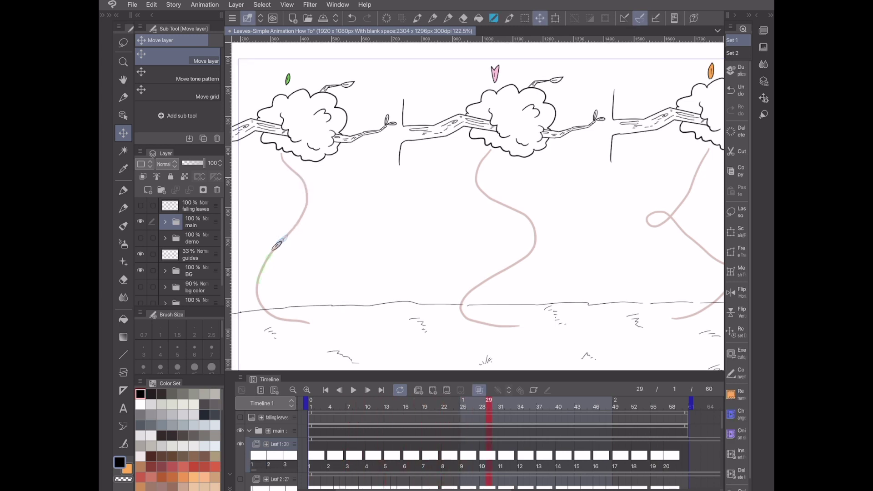
Step: Hide the guides layer and play the animation to review the first leaf's fall without its path
click(140, 254)
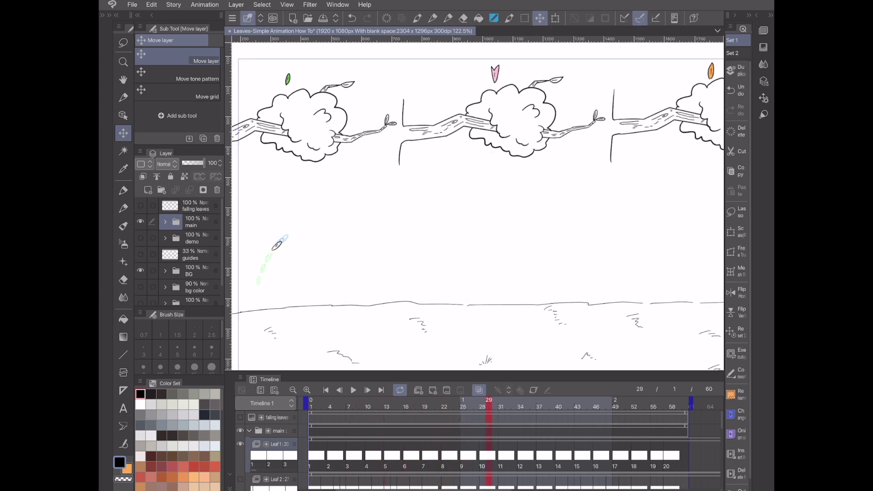
key(space)
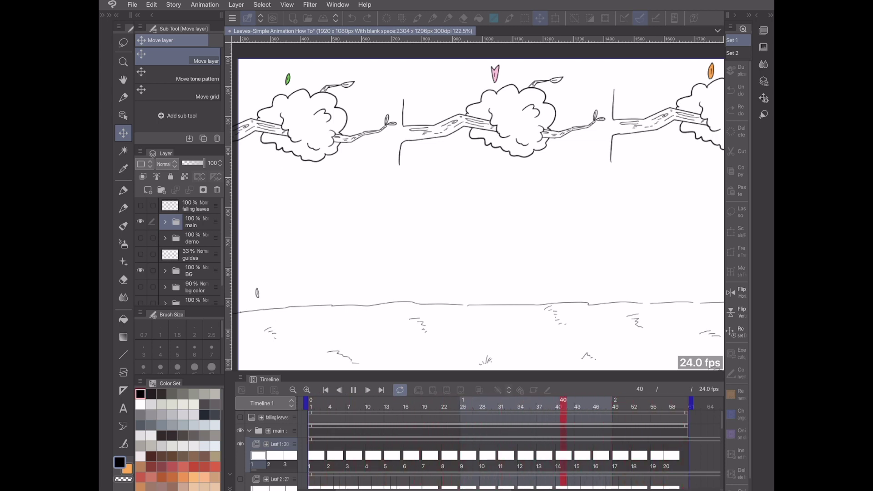
scroll(478, 214, down, 1)
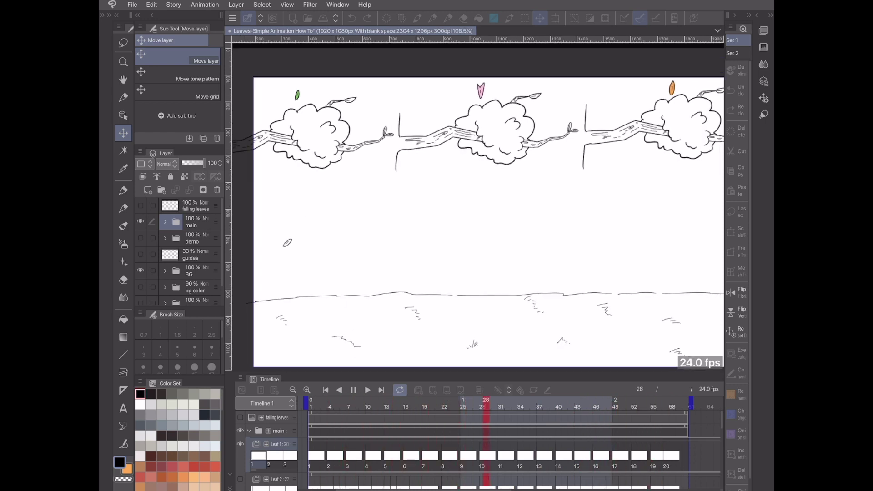
scroll(478, 214, down, 1)
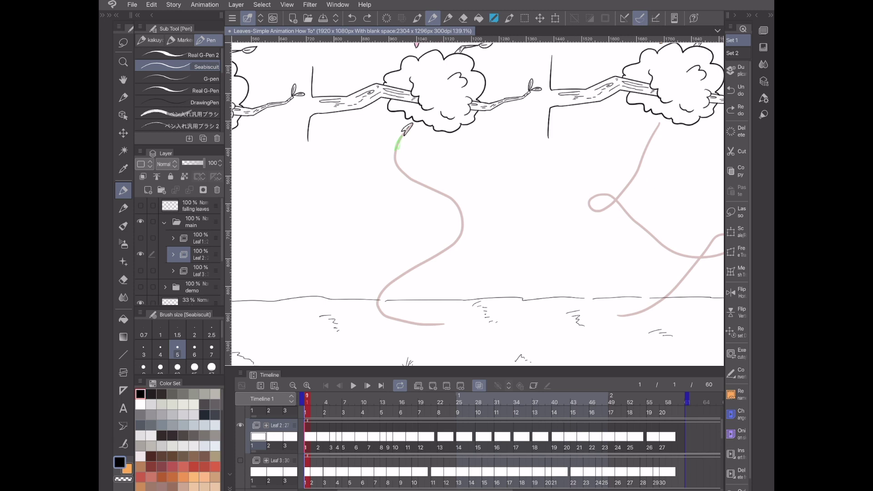
Step: Examine the second leaf's switchback guide path from the branch down to the ground
scroll(477, 204, down, 2)
scroll(478, 204, up, 1)
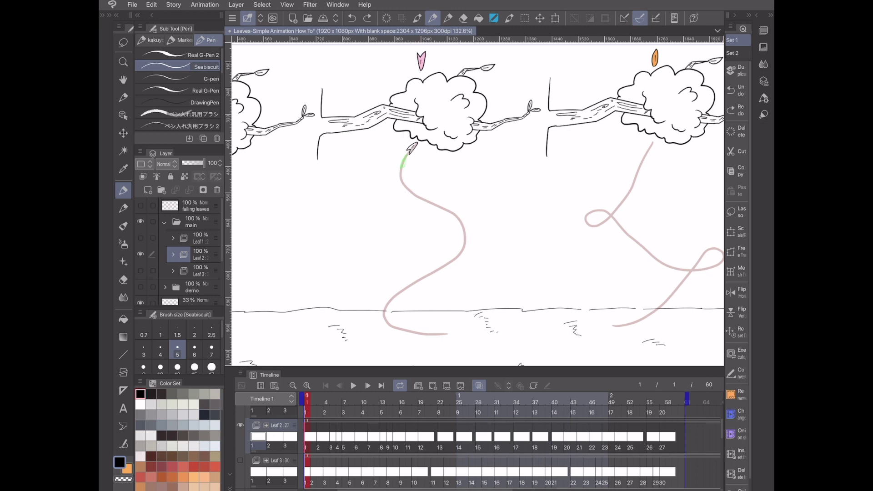
scroll(478, 203, down, 3)
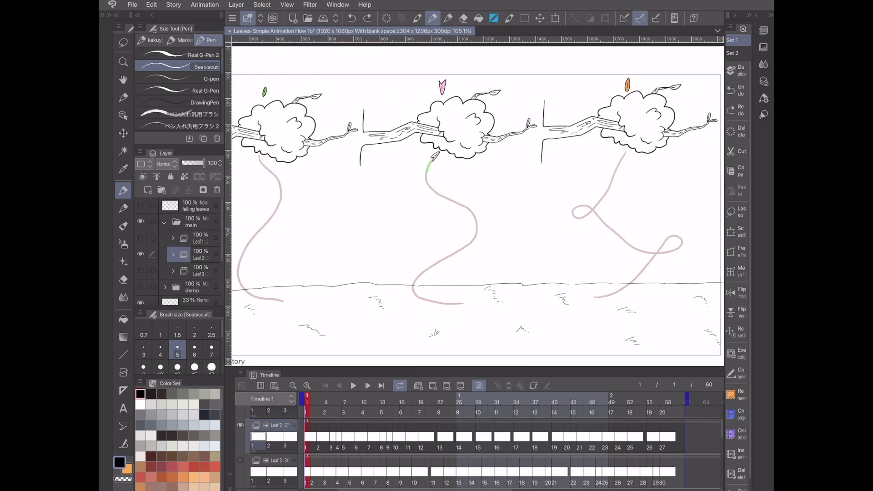
scroll(537, 127, up, 3)
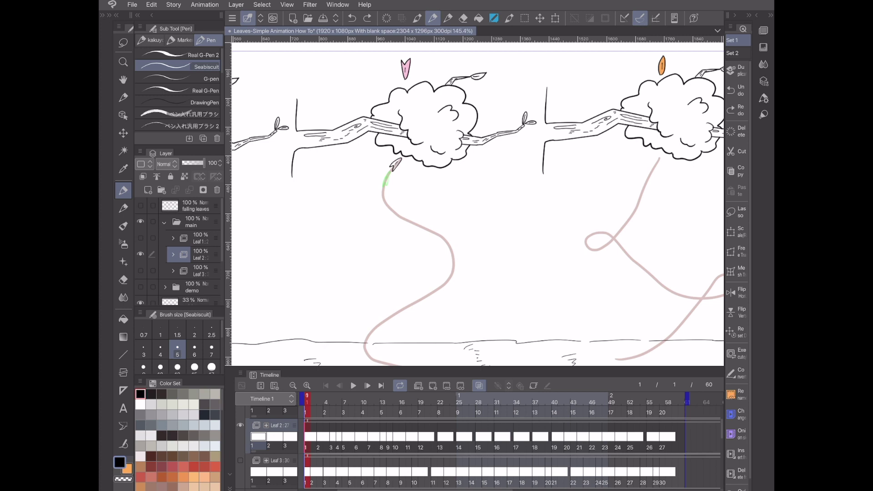
drag(522, 218, 520, 195)
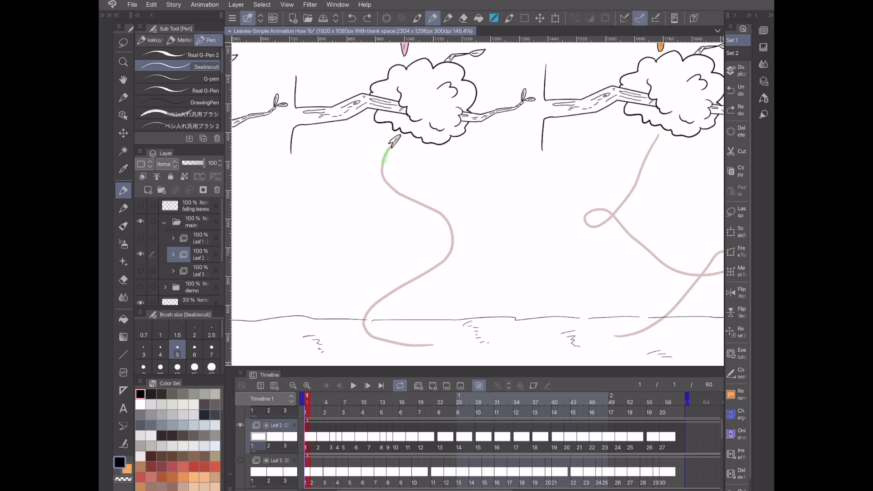
scroll(456, 207, up, 3)
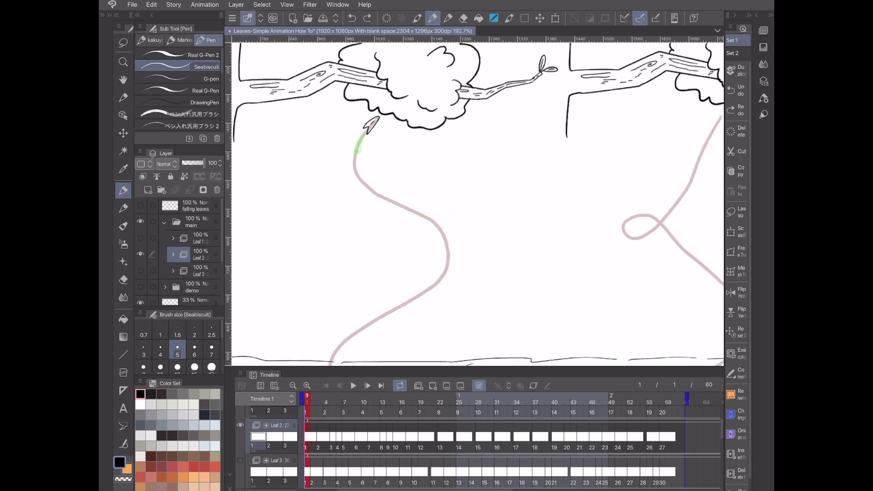
scroll(456, 207, down, 3)
scroll(478, 204, up, 1)
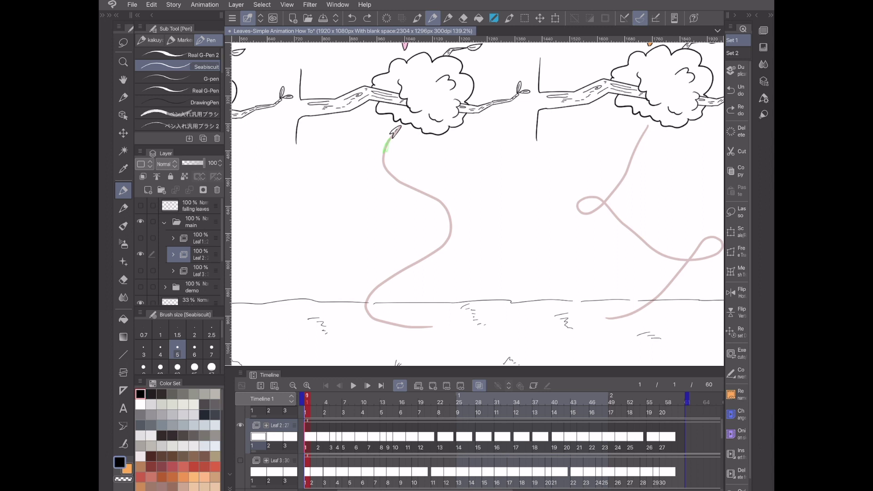
Step: Sketch temporary arrows around the second path's bends on the guides layer, and undo them
click(195, 301)
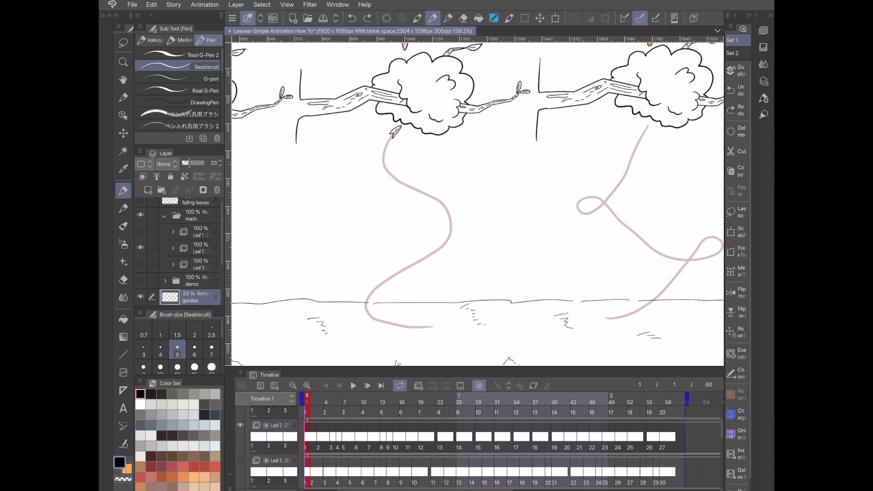
drag(444, 186, 460, 225)
key(ctrl+z)
mouse_move(448, 199)
mouse_down()
mouse_move(460, 188)
mouse_move(431, 227)
mouse_up()
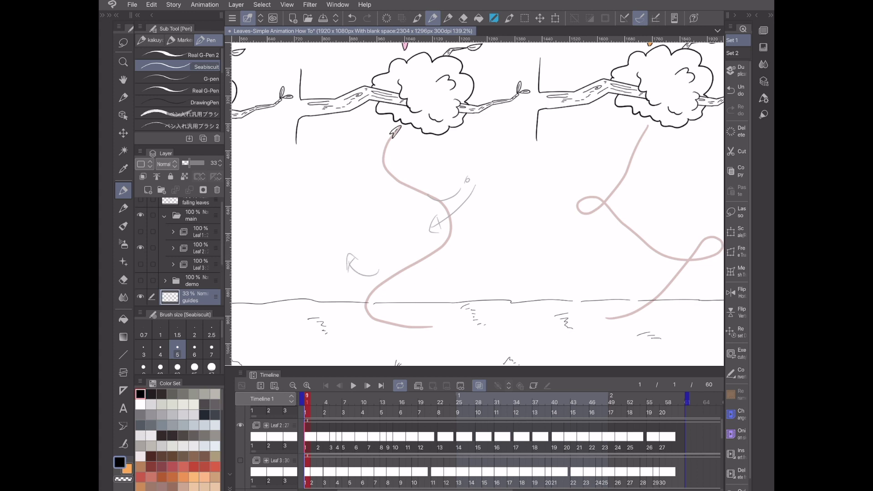
key(ctrl+z)
key(ctrl+z)
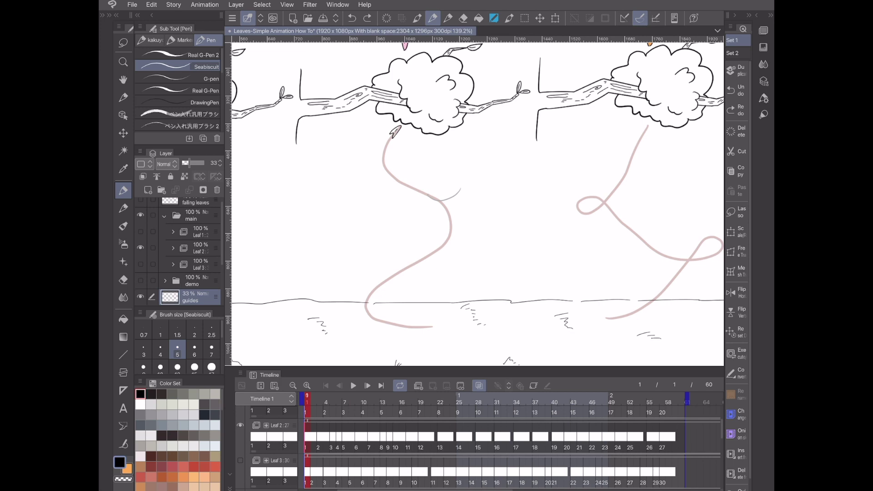
Step: Play the animation briefly to review the second leaf's movement, and stop it
click(353, 386)
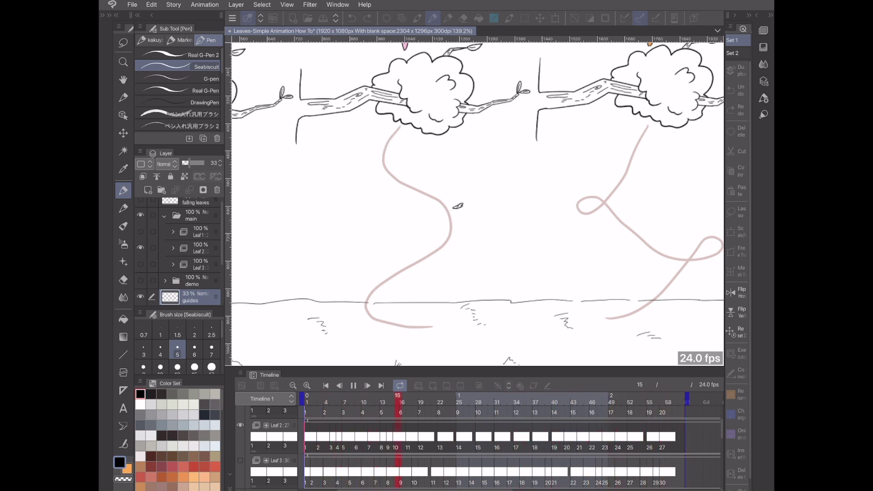
key(space)
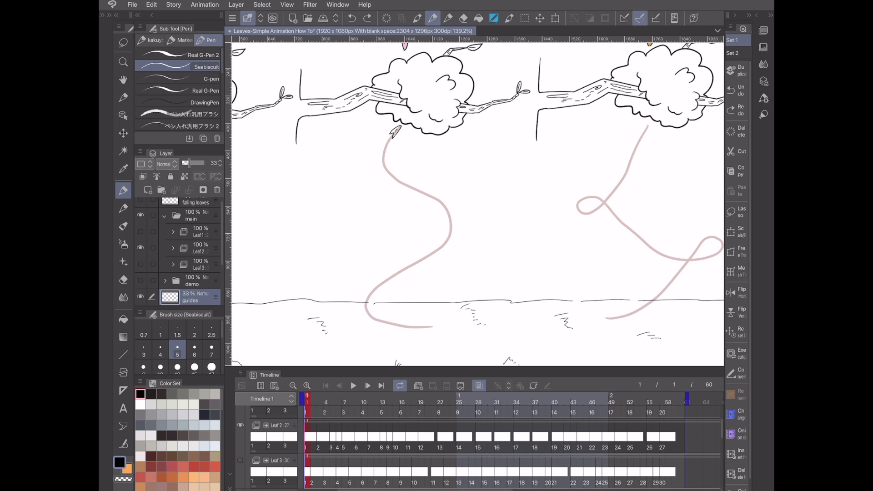
Step: On Leaf 2 at frame 5, draw a narrow leaf along the path's first bend with its notched end facing down the path
click(198, 248)
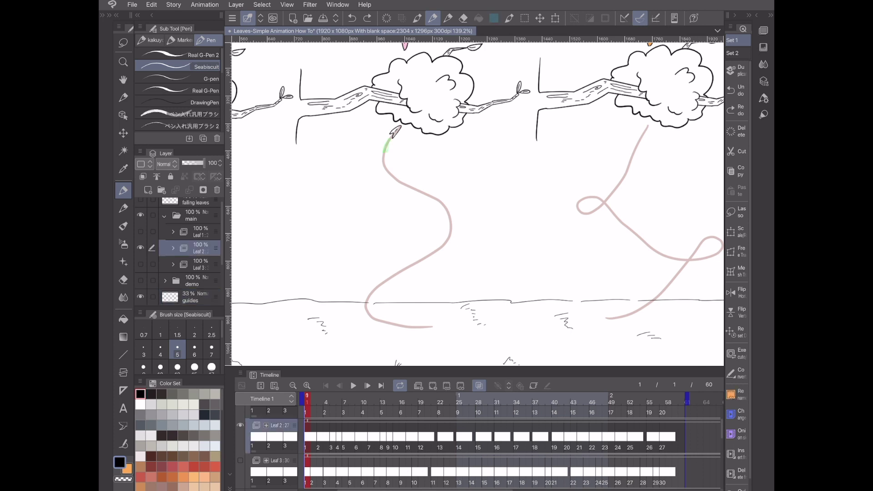
drag(308, 399, 339, 400)
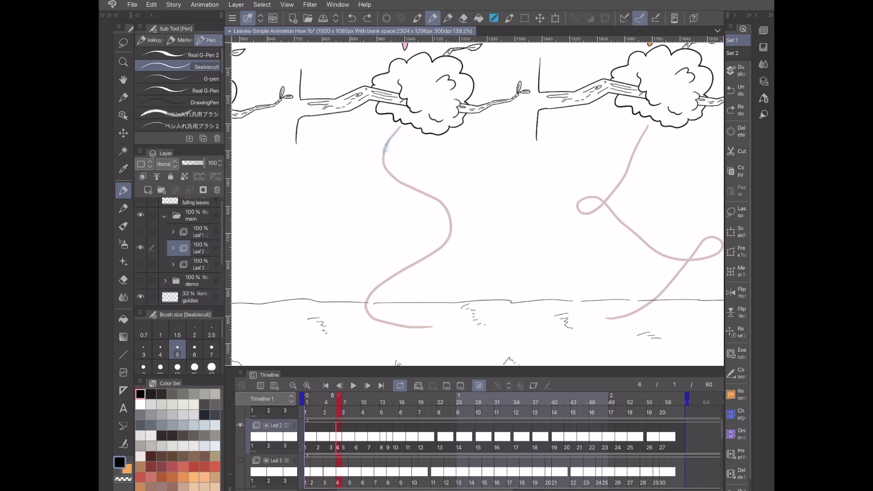
click(332, 399)
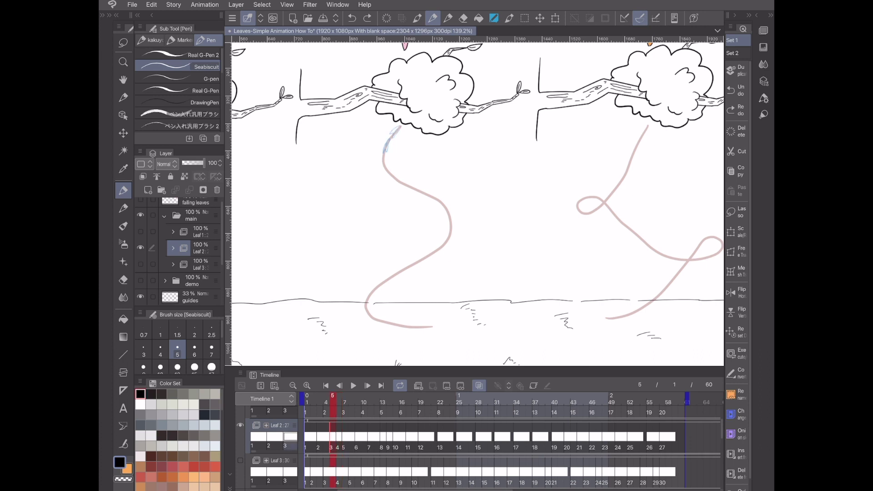
scroll(431, 156, up, 5)
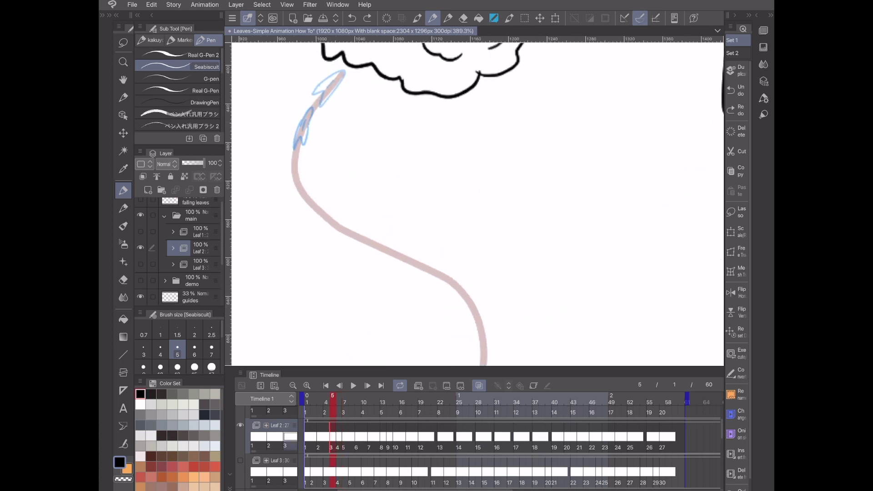
mouse_move(301, 203)
mouse_down()
mouse_move(293, 166)
mouse_move(305, 196)
mouse_up()
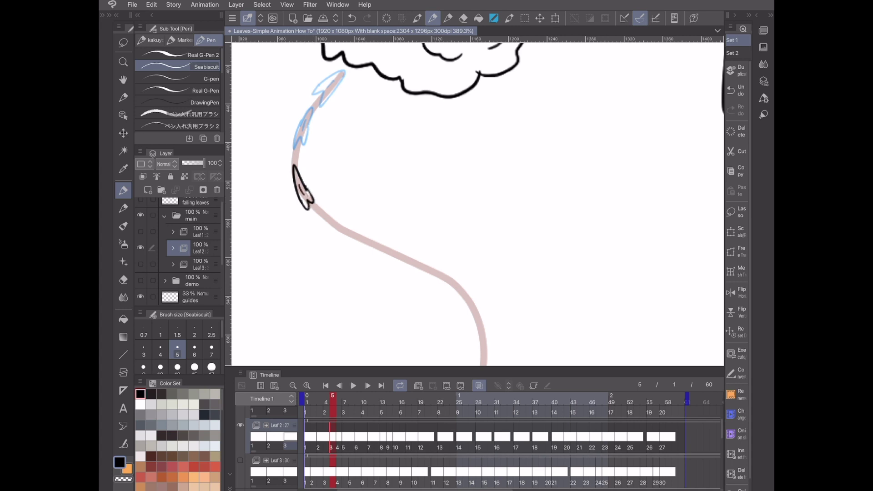
scroll(378, 161, down, 1)
mouse_move(429, 244)
mouse_down()
mouse_move(468, 264)
mouse_move(510, 241)
mouse_move(518, 257)
mouse_up()
key(ctrl+z)
key(ctrl+z)
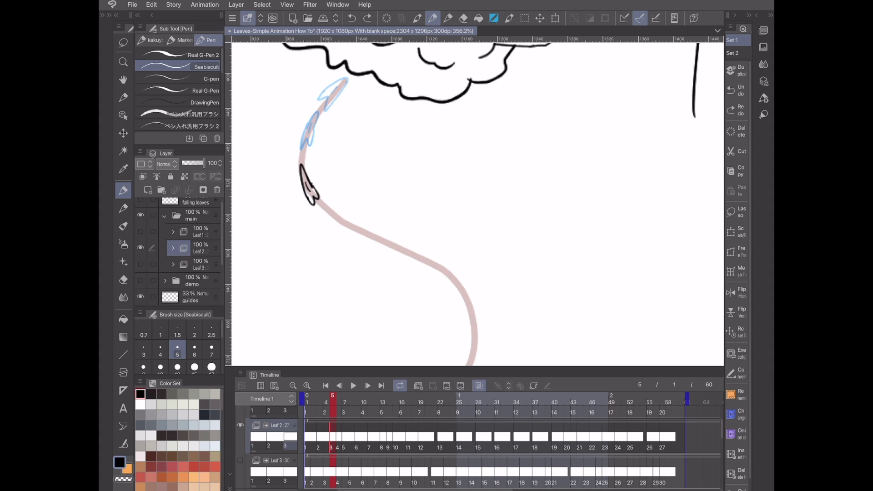
scroll(473, 202, down, 2)
mouse_move(304, 171)
mouse_down()
mouse_move(327, 196)
mouse_move(313, 188)
mouse_up()
key(ctrl+z)
key(ctrl+z)
key(ctrl+z)
key(ctrl+z)
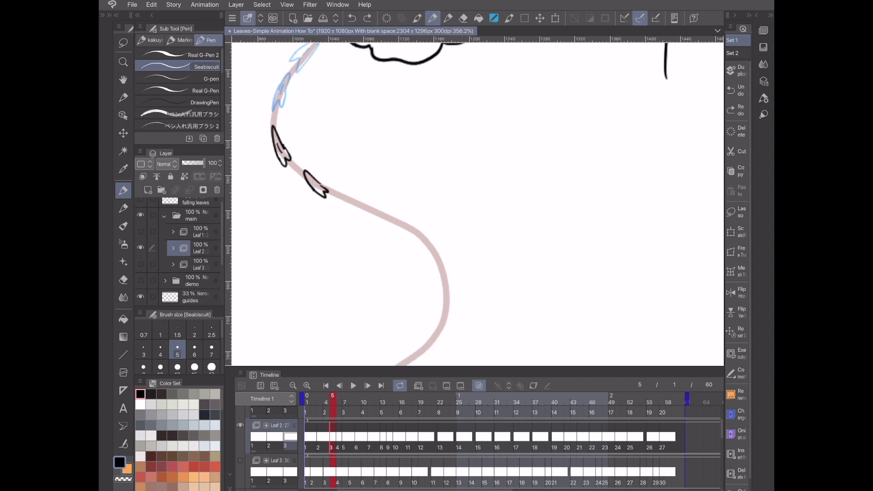
Step: Draw the leaf just past the first bend on frame 6, and draw it farther down the sloping path on frame 8
key(Right)
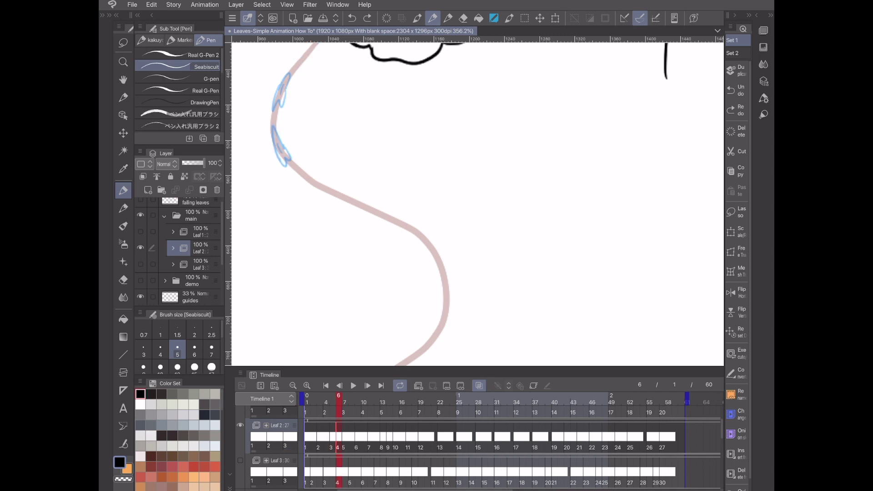
mouse_move(320, 194)
mouse_down()
mouse_move(306, 180)
mouse_move(331, 193)
mouse_move(325, 188)
mouse_up()
drag(313, 183, 326, 190)
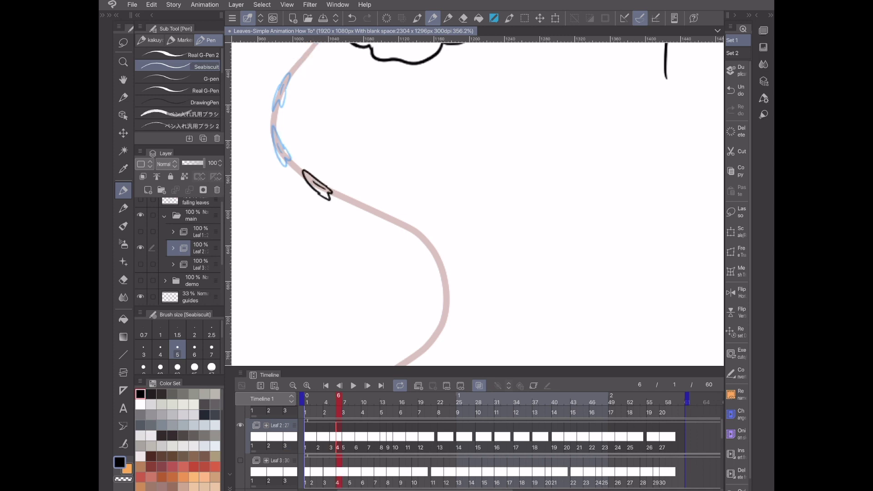
key(Right)
key(Right)
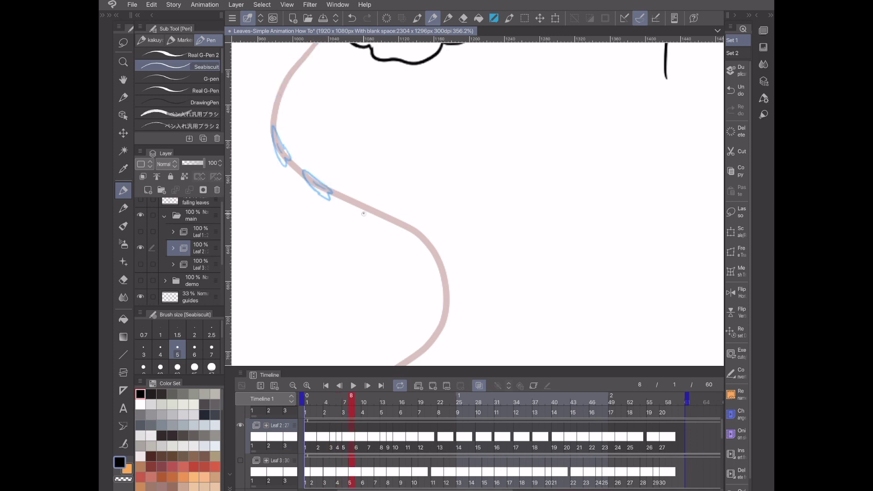
mouse_move(364, 214)
mouse_down()
mouse_move(361, 204)
mouse_move(374, 213)
mouse_move(366, 208)
mouse_up()
Step: Step through the frames between 10 and 15 to examine the leaf drawings around the second bend, and return to frame 10
key(Right)
key(Right)
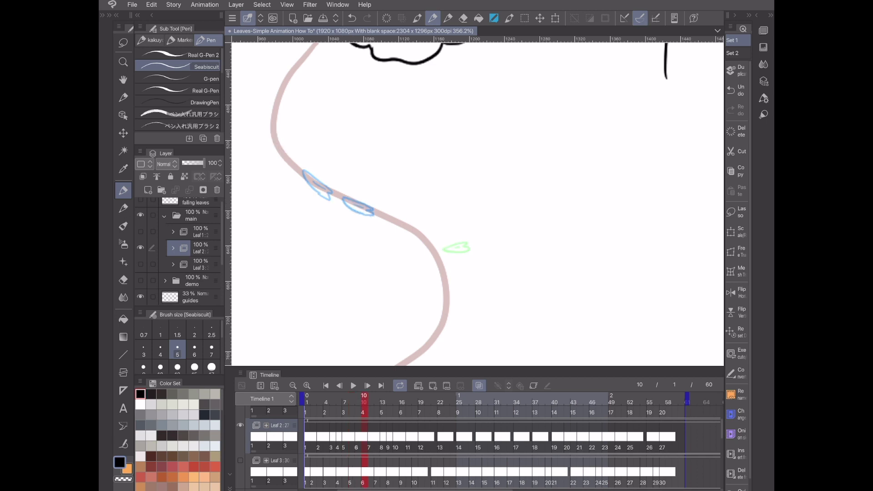
key(Right)
key(Right)
key(Right)
key(Right)
key(Right)
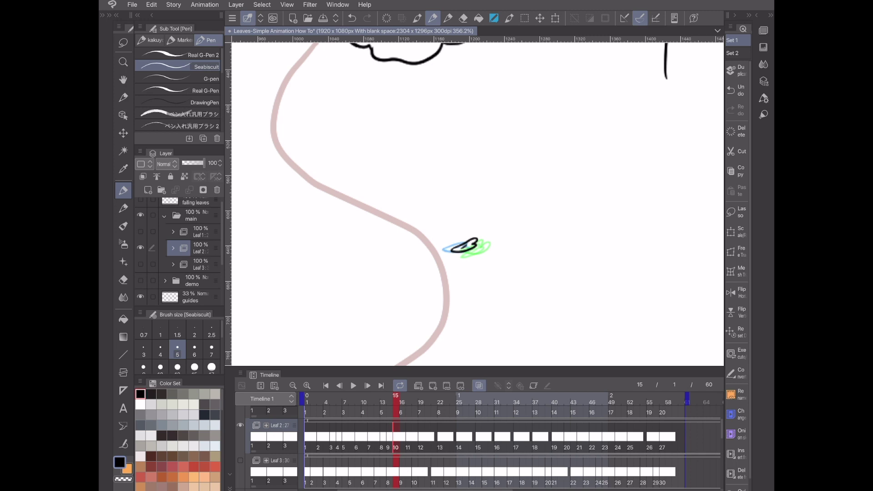
key(Left)
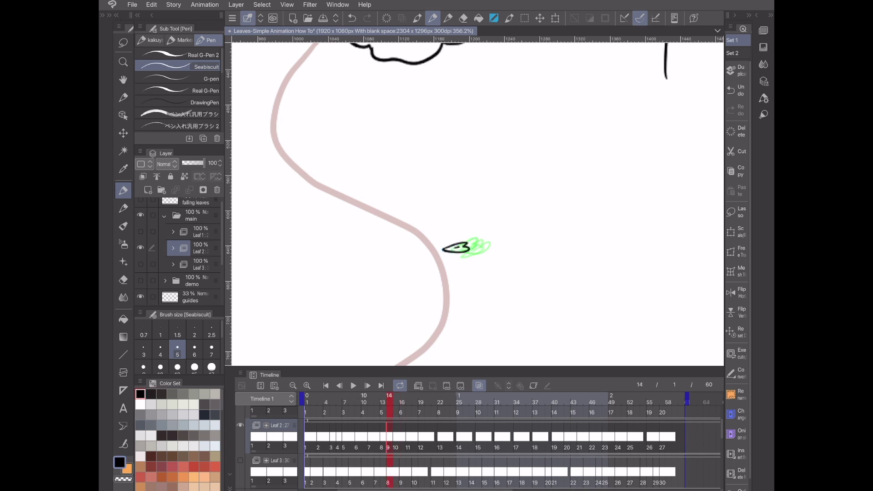
key(Left)
key(Left)
key(Left)
key(Left)
key(Left)
key(Right)
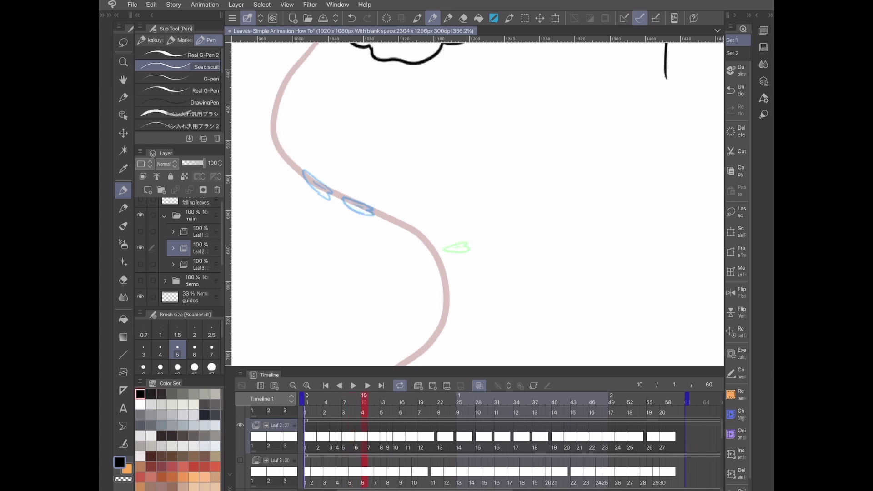
Step: Draw a narrow leaf approaching the second bend on frame 10, and a thin curved leaf entering the bend on frame 12
scroll(477, 204, up, 3)
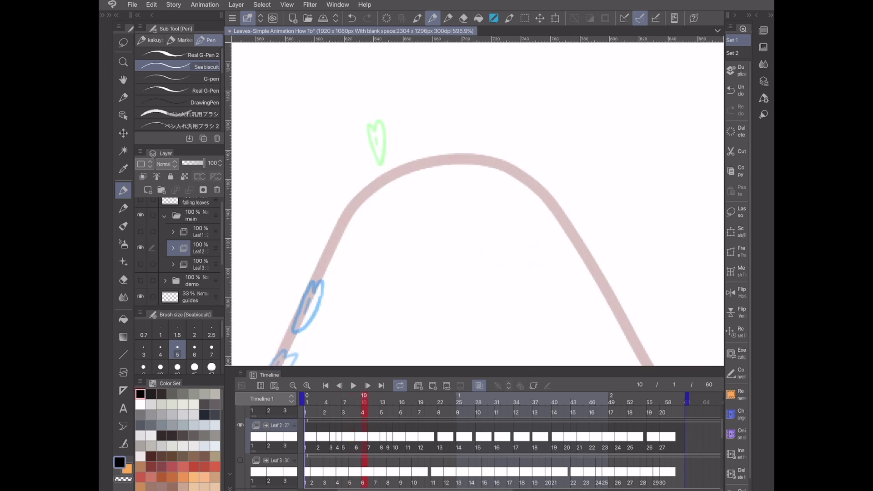
mouse_move(346, 224)
mouse_down()
mouse_move(325, 266)
mouse_move(353, 218)
mouse_move(325, 267)
mouse_move(336, 246)
mouse_up()
key(Right)
key(Right)
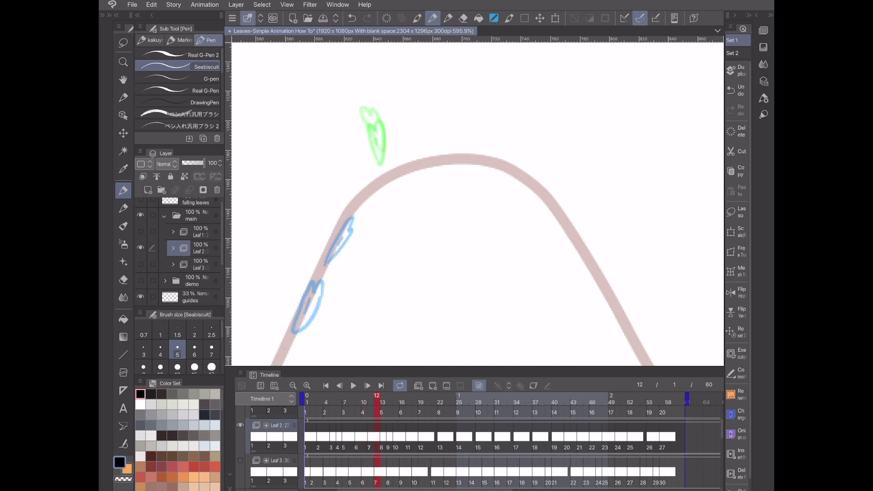
mouse_move(378, 187)
mouse_down()
mouse_move(382, 161)
mouse_move(387, 172)
mouse_move(363, 211)
mouse_up()
drag(383, 175, 378, 187)
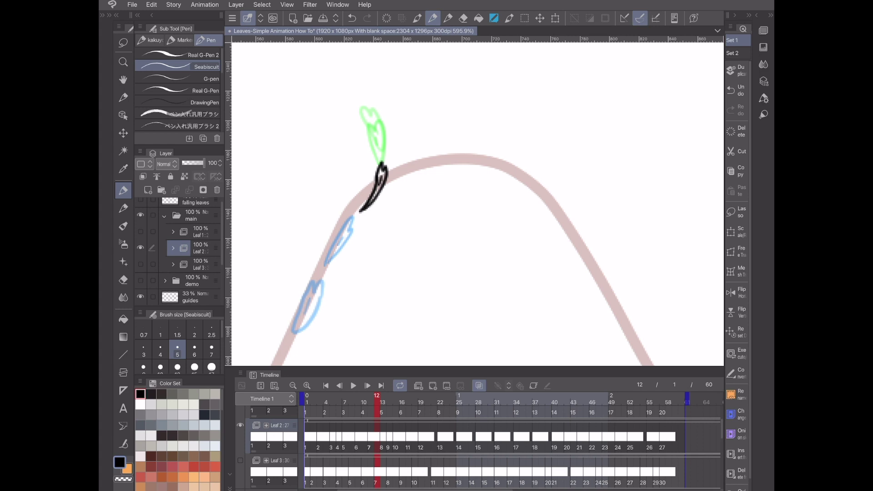
Step: Draw a thin leaf swinging outward from the second bend on frame 13, and check the leaf drawings on frames 14 and 15
key(Right)
scroll(478, 204, up, 1)
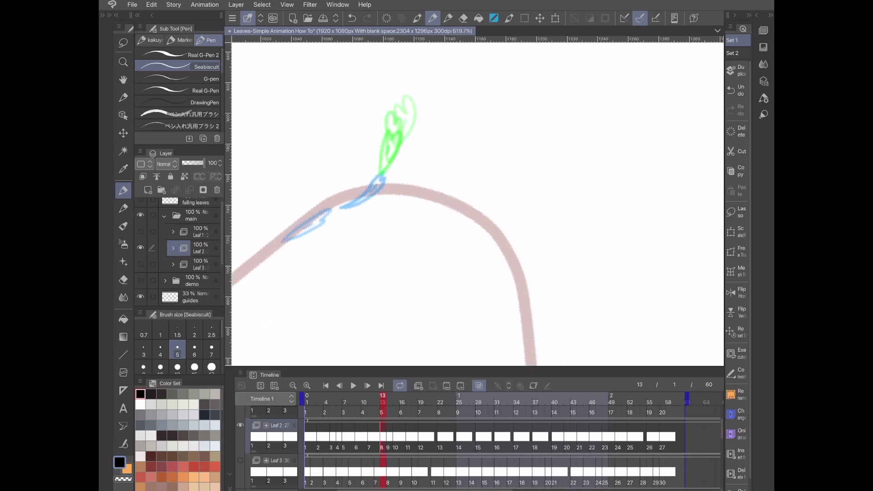
mouse_move(381, 150)
mouse_down()
mouse_move(368, 187)
mouse_move(378, 185)
mouse_move(379, 171)
mouse_up()
key(Right)
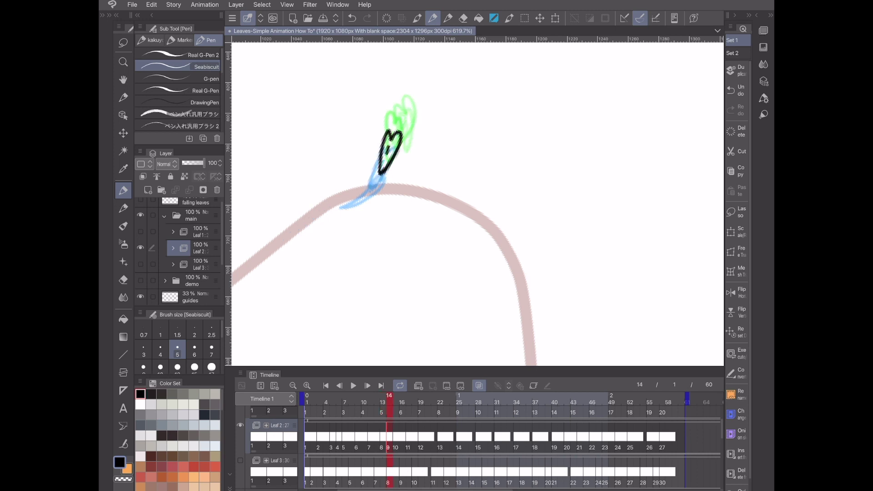
key(ctrl+z)
key(Right)
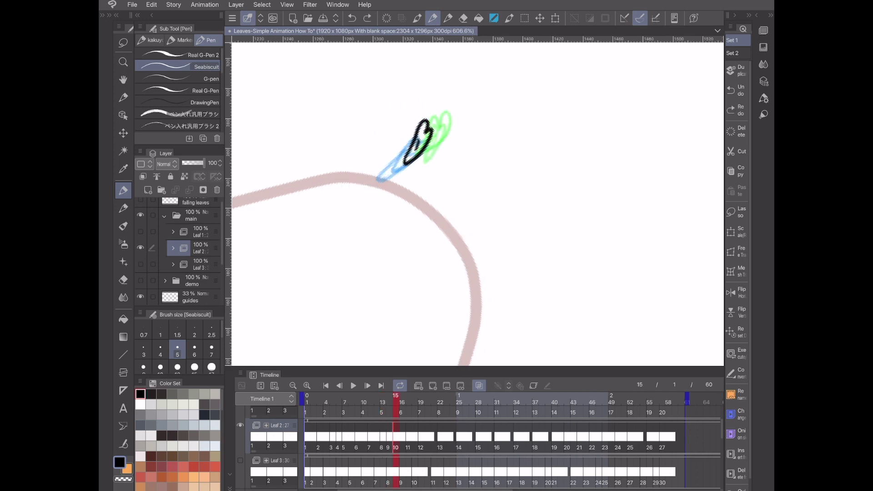
Step: On frame 18, move the leaf drawing slightly upward with the Move layer tool
key(Right)
key(Right)
key(Right)
key(^)
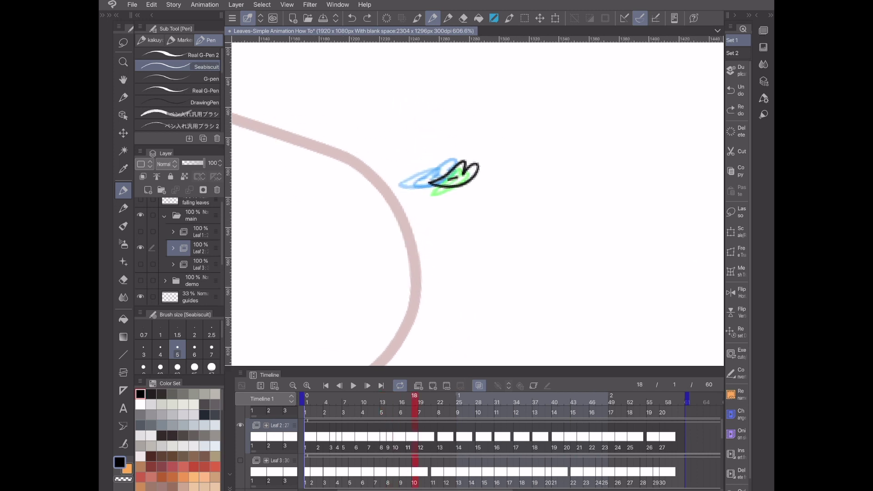
key(k)
drag(453, 174, 453, 166)
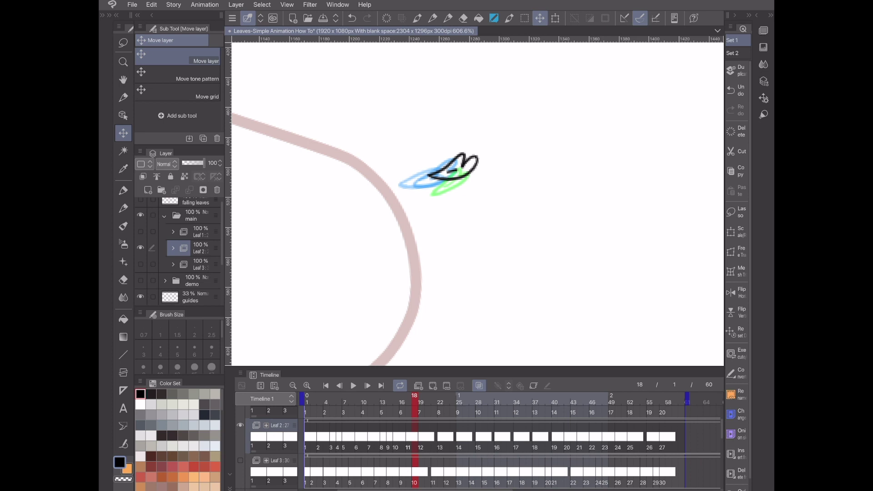
Step: Play the animation with the whole switchback path in view to review the leaf's motion, and stop it at frame 10
click(428, 399)
key(ctrl+Left)
key(ctrl+Left)
scroll(466, 210, down, 6)
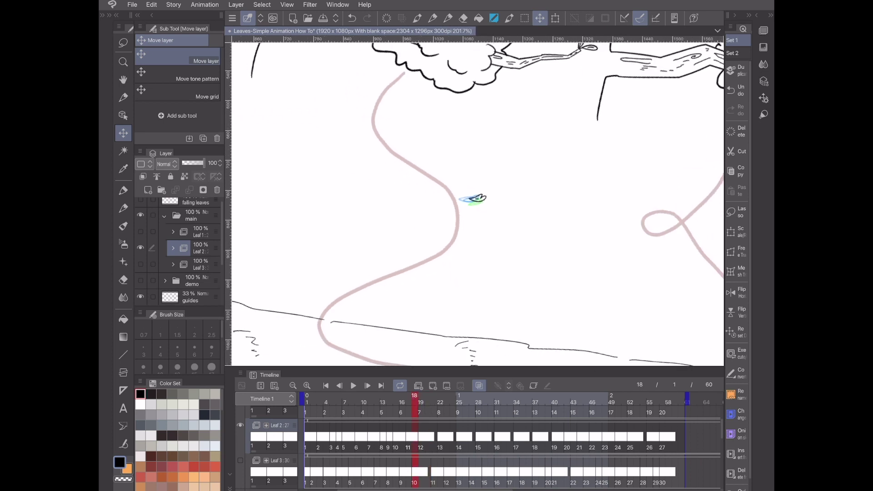
scroll(526, 187, up, 1)
key(Return)
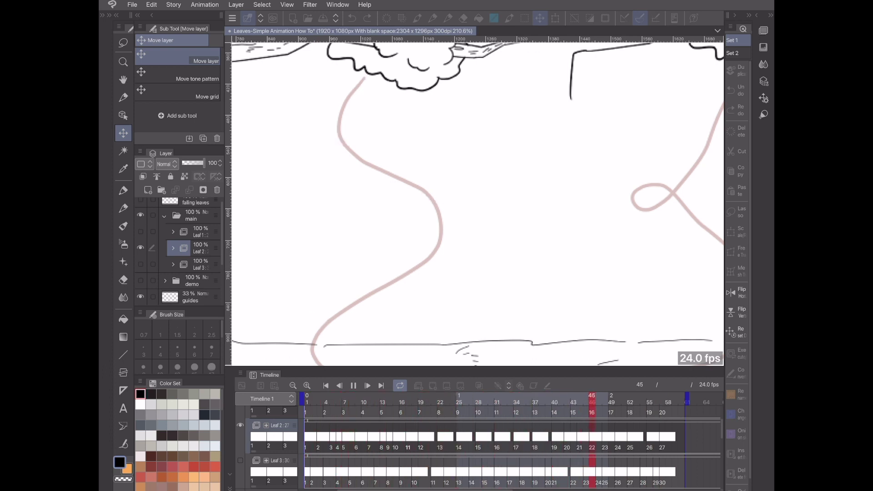
key(Return)
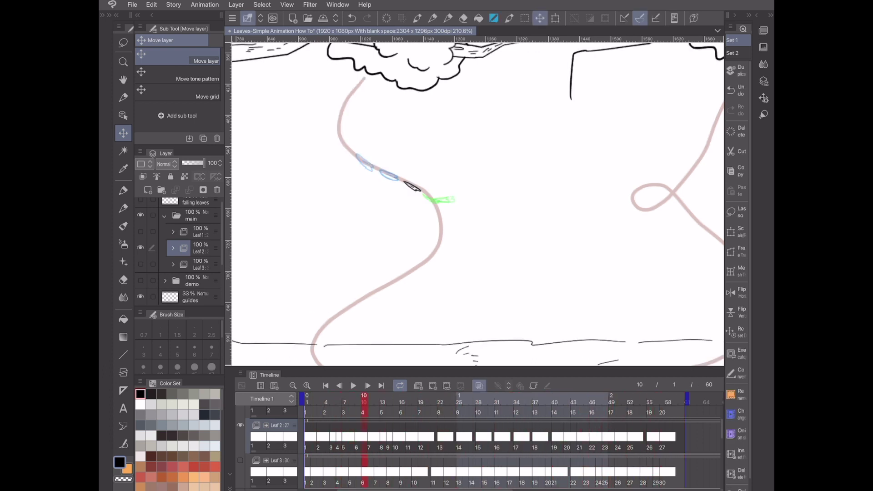
Step: On frame 6, move the leaf slightly back up the path toward the first bend
scroll(422, 148, up, 2)
key(Left)
key(Left)
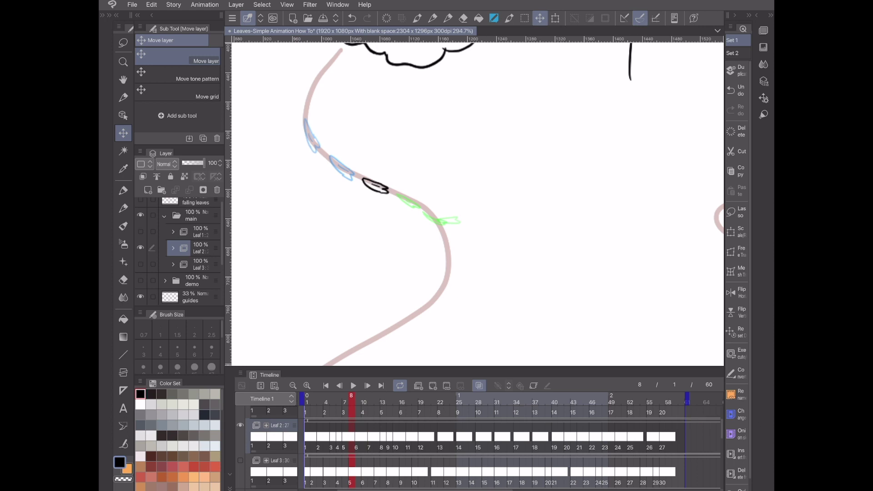
key(ctrl+plus)
key(ctrl+Left)
key(ctrl+Left)
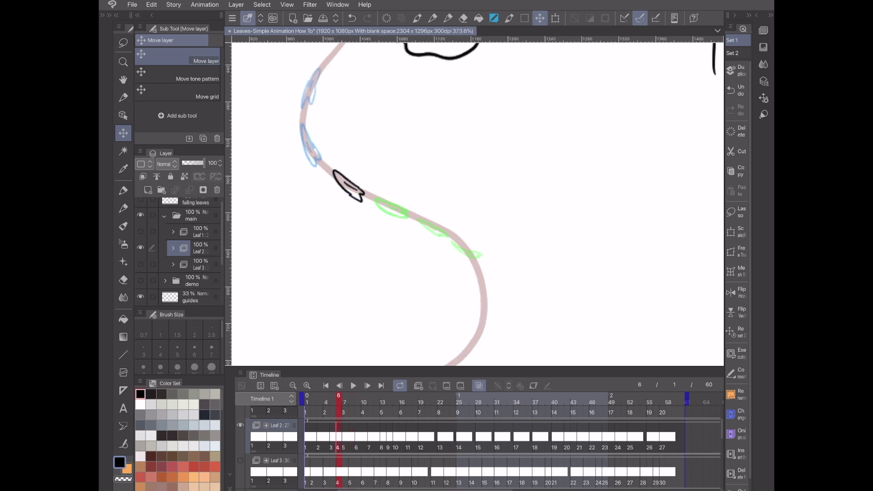
drag(348, 186, 341, 182)
Step: Check the leaf spacing from frame 8 to frame 18, and move a leaf just past the second bend slightly outward and up
key(ctrl+Right)
key(ctrl+Right)
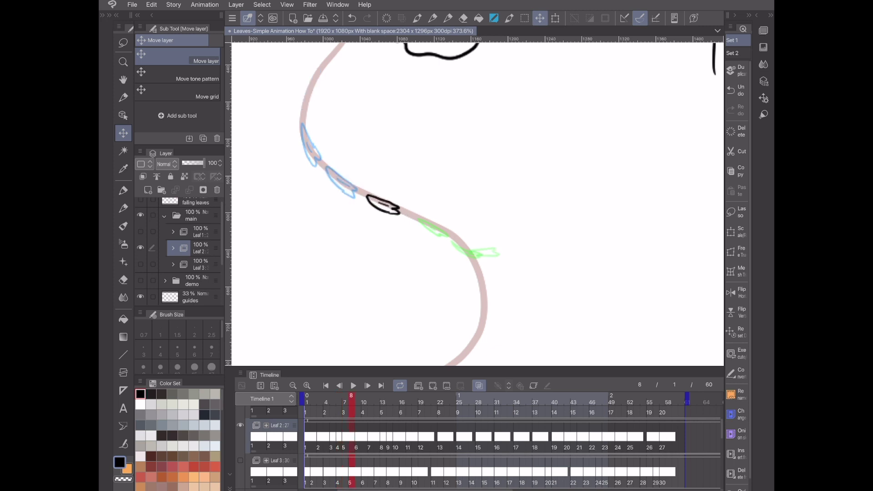
key(ctrl+Right)
key(ctrl+Right)
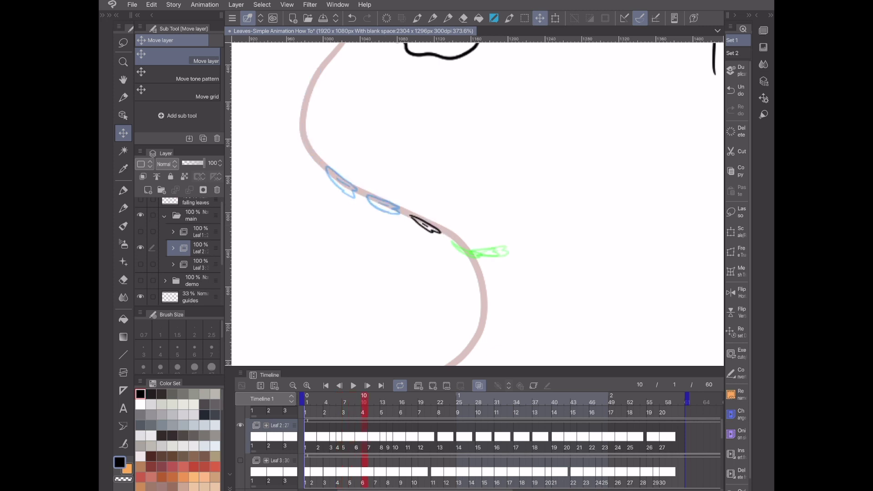
key(ctrl+Right)
key(ctrl+Right)
key(ctrl+Right)
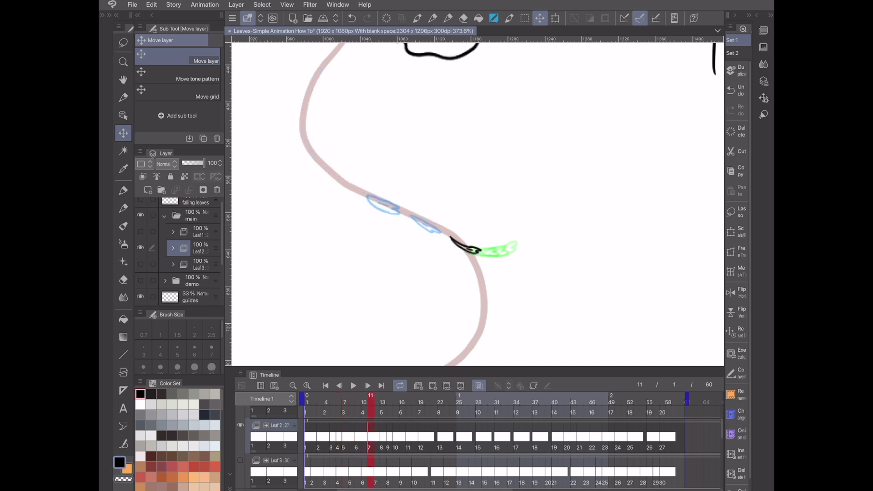
drag(485, 253, 509, 242)
key(ctrl+Right)
click(401, 396)
key(ctrl+Right)
key(ctrl+Right)
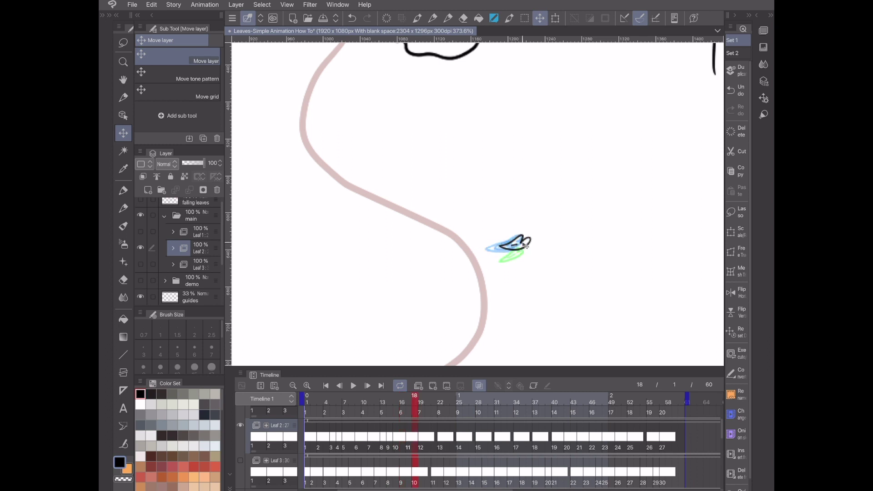
Step: On frame 20, move the leaf up against the preceding leaf drawing and scale it up slightly
key(ctrl+Right)
key(ctrl+Right)
drag(511, 256, 514, 246)
scroll(513, 246, up, 2)
click(555, 19)
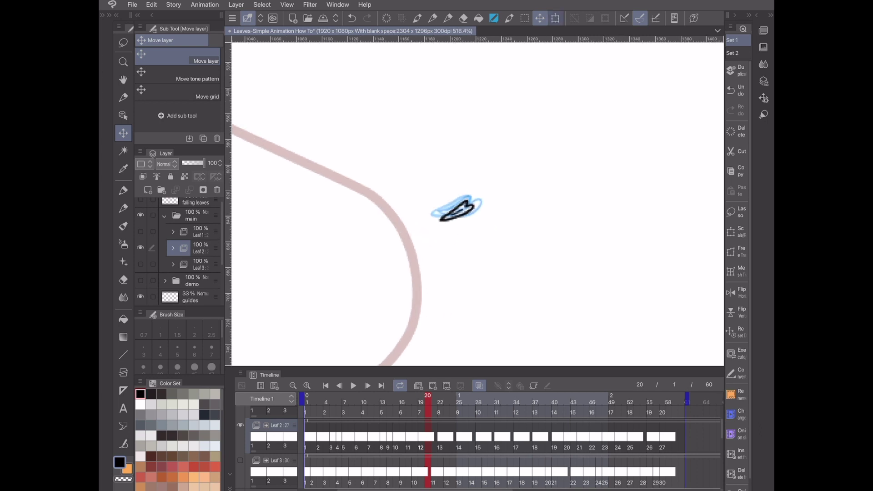
click(435, 187)
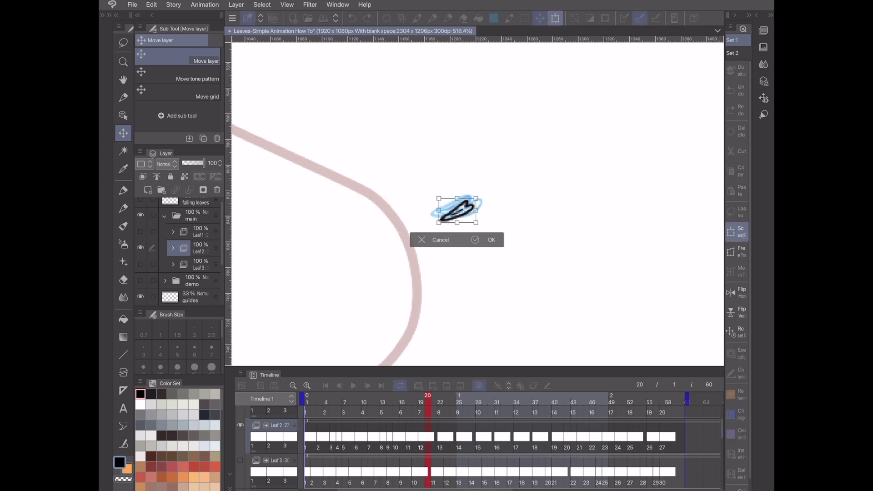
drag(476, 222, 479, 226)
click(482, 243)
key(Return)
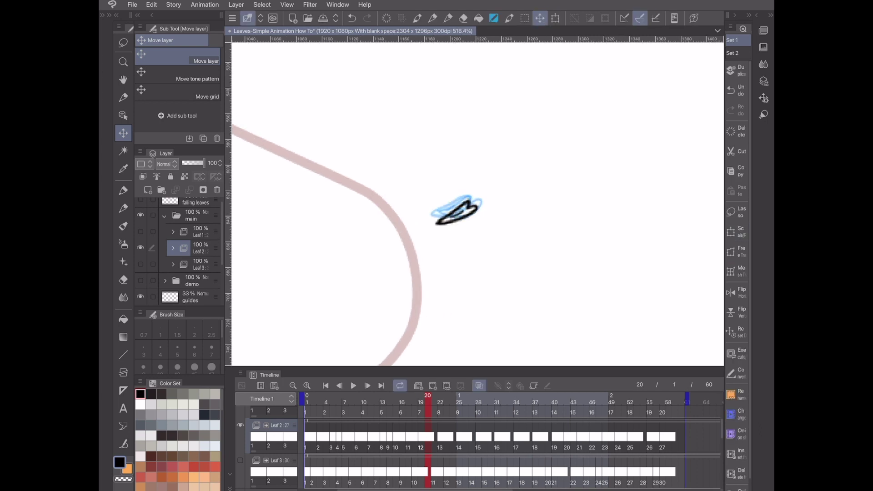
Step: Play the animation from the first frame to review the adjusted fall along the switchback path, and stop it
scroll(463, 248, down, 7)
click(325, 386)
click(353, 385)
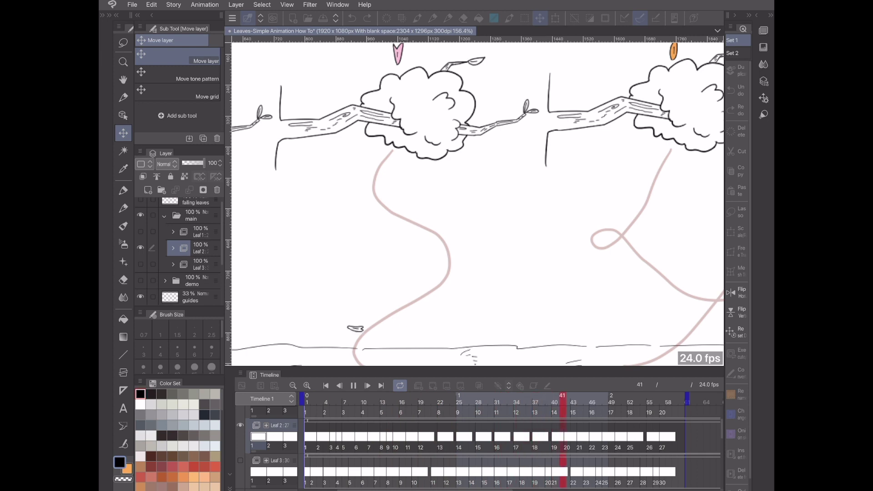
key(space)
Step: Compare the leaf drawings on frames 17, 20 and 23 beside the second bend
click(409, 402)
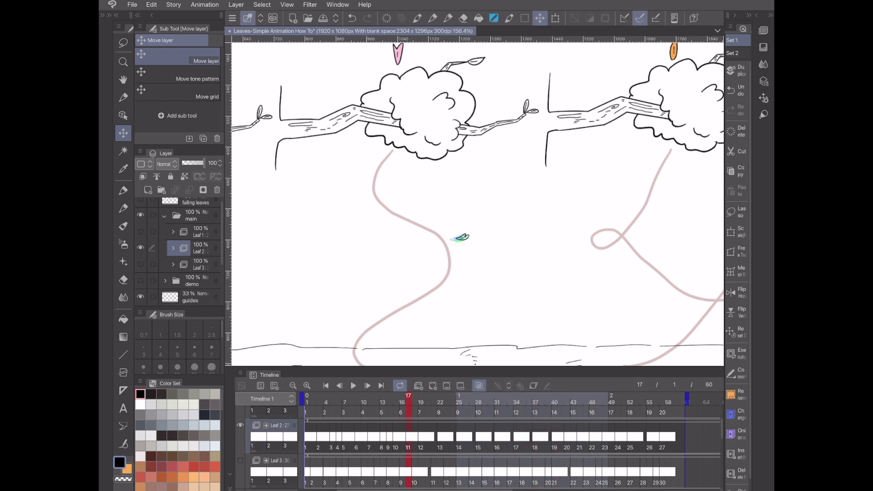
scroll(460, 237, down, 2)
scroll(446, 207, up, 4)
click(427, 402)
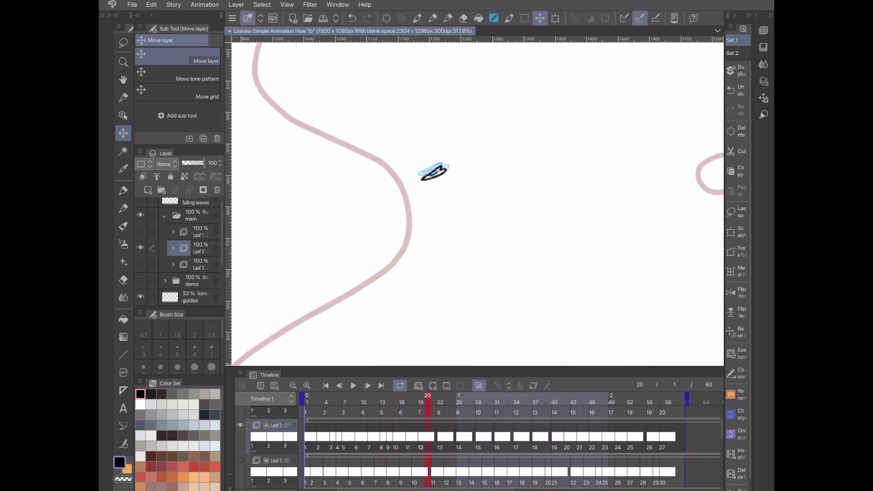
scroll(393, 236, up, 3)
click(446, 402)
scroll(478, 204, up, 1)
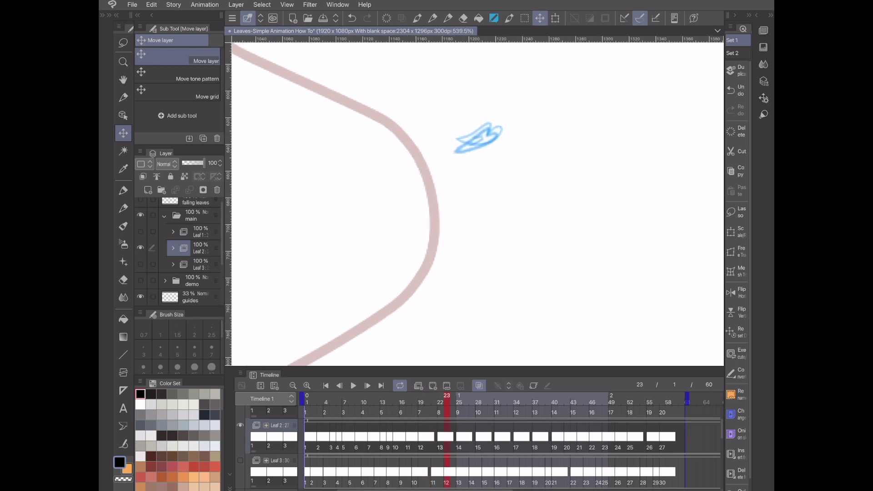
click(428, 401)
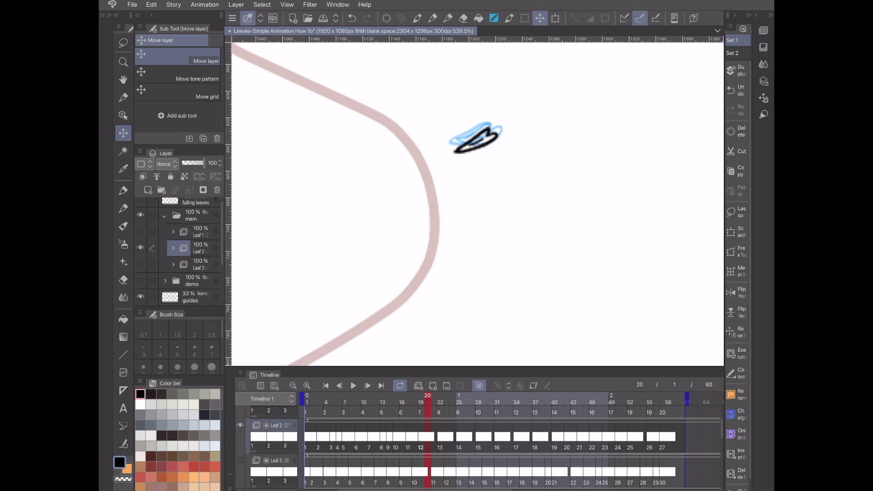
Step: Draw a narrow leaf on frame 22 with its tip pointing down toward the second bend
click(440, 402)
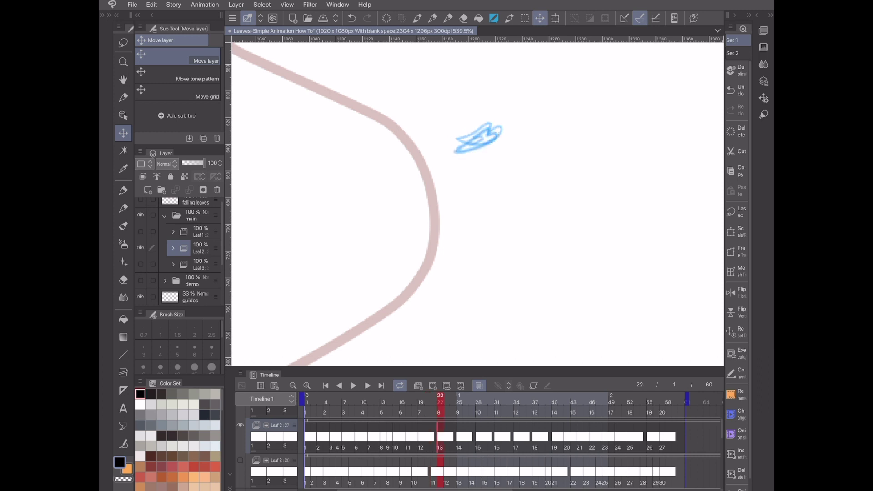
scroll(477, 204, up, 1)
click(433, 18)
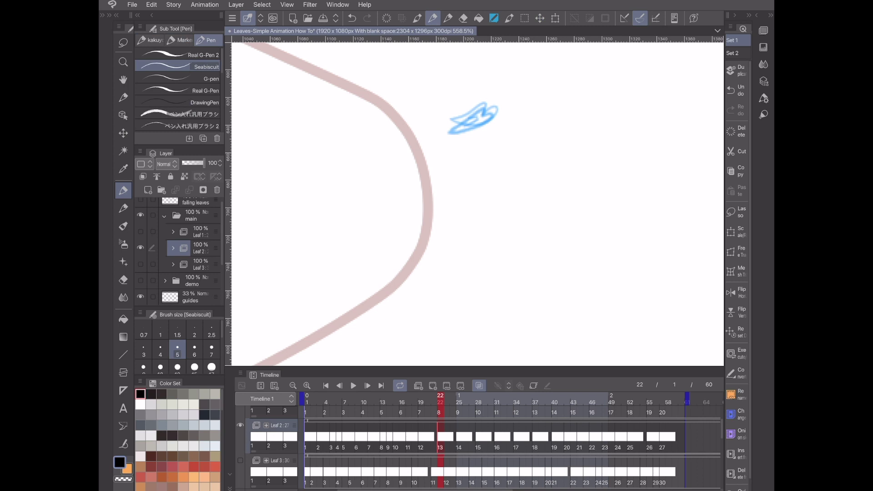
scroll(505, 191, up, 1)
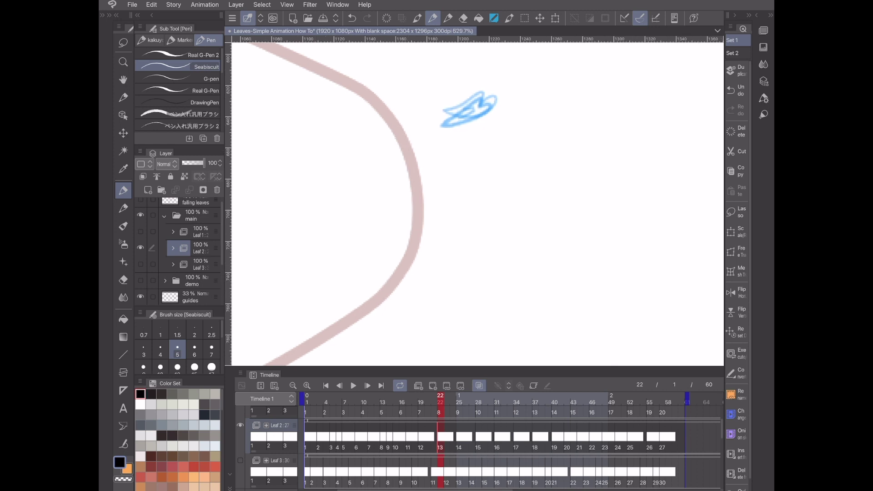
mouse_move(425, 151)
mouse_down()
mouse_move(460, 117)
mouse_move(423, 153)
mouse_move(448, 131)
mouse_move(430, 147)
mouse_up()
Step: Draw a thin, nearly vertical leaf on the path at the second bend on frame 26
click(466, 436)
scroll(464, 195, down, 6)
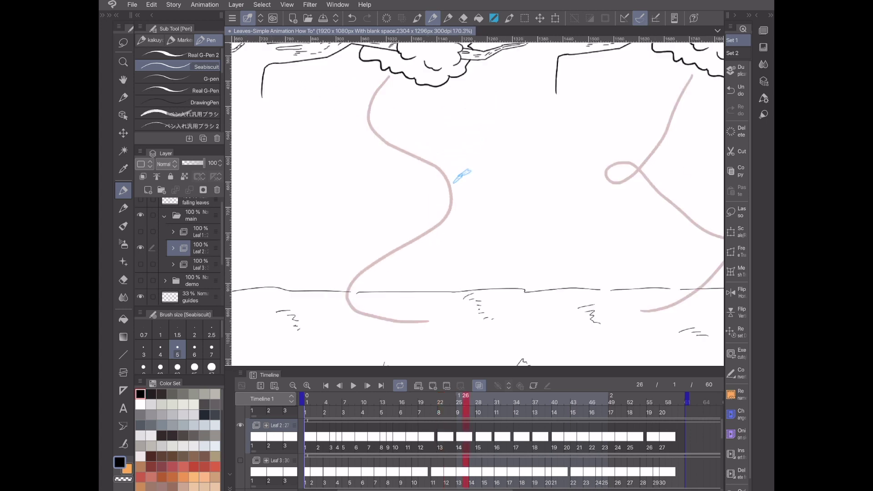
scroll(464, 196, up, 5)
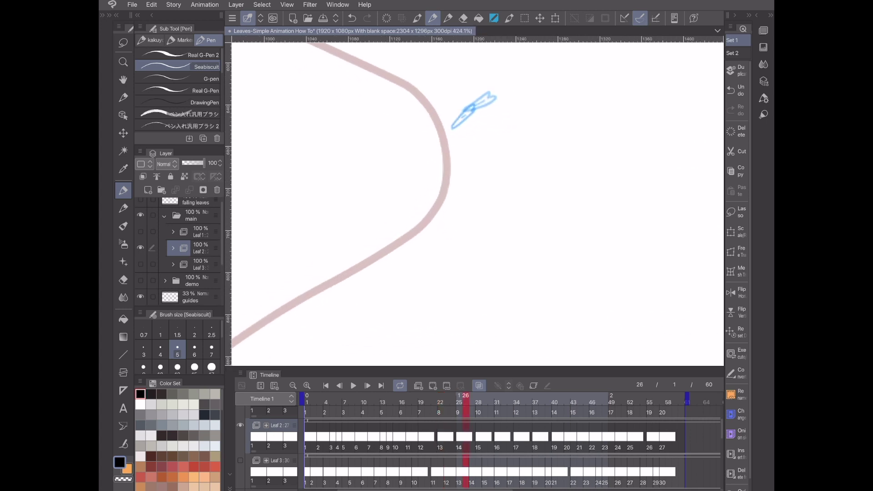
mouse_move(444, 141)
mouse_down()
mouse_move(440, 170)
mouse_move(449, 137)
mouse_move(441, 169)
mouse_move(443, 161)
mouse_up()
click(484, 436)
drag(411, 279, 487, 199)
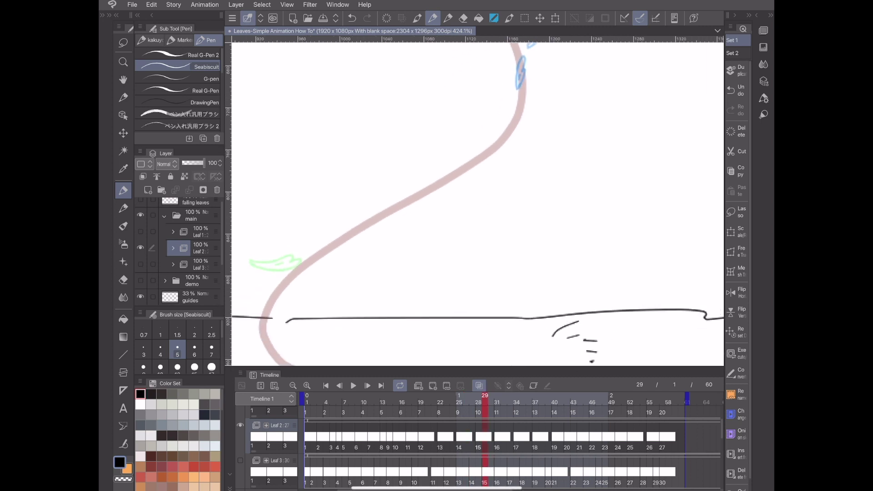
drag(268, 262, 263, 259)
key(ctrl+z)
Step: Examine the leaf drawings on frames 38 to 44 at the lower bend and on frames 22 to 29 at the second bend
click(573, 401)
key(Right)
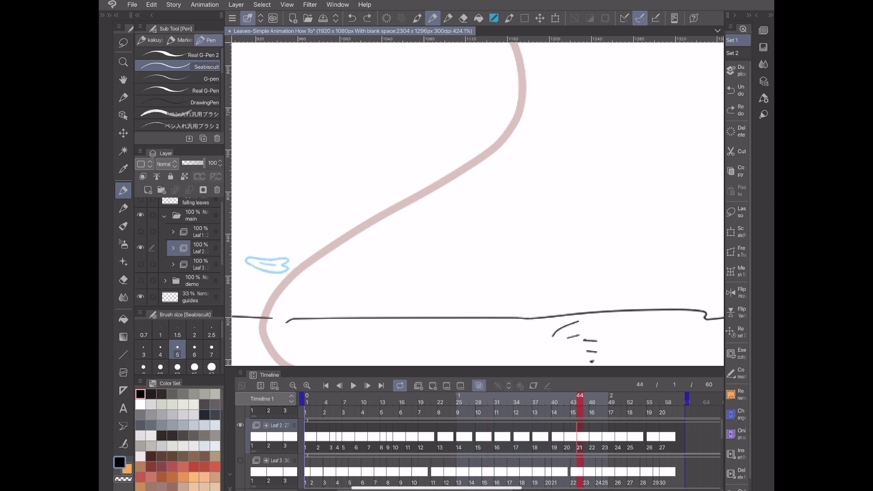
click(560, 398)
click(541, 398)
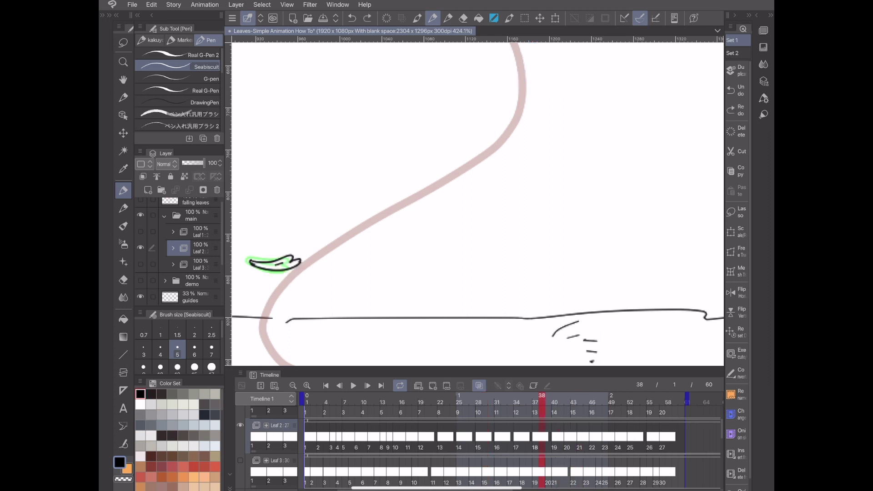
click(517, 398)
click(541, 399)
click(440, 399)
scroll(477, 203, up, 2)
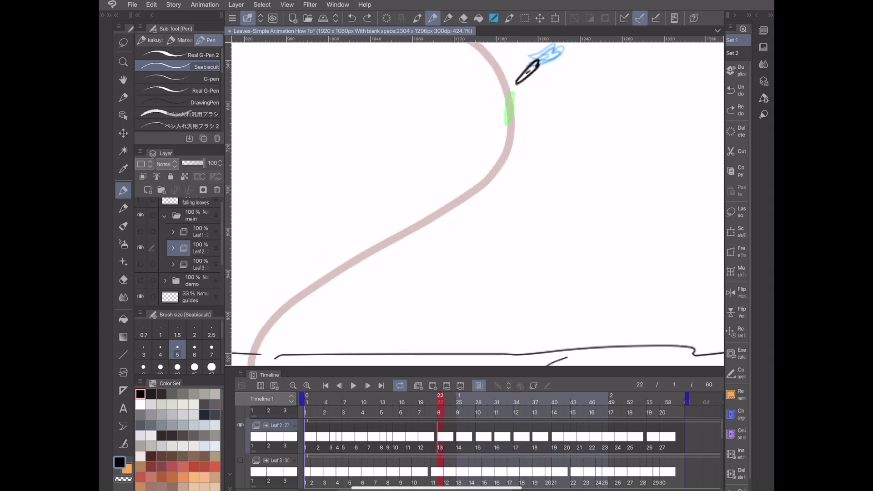
click(459, 399)
click(485, 398)
Step: Draw a narrow slanted leaf on frame 29 along the inner side of the path, just below the second bend
scroll(503, 208, down, 1)
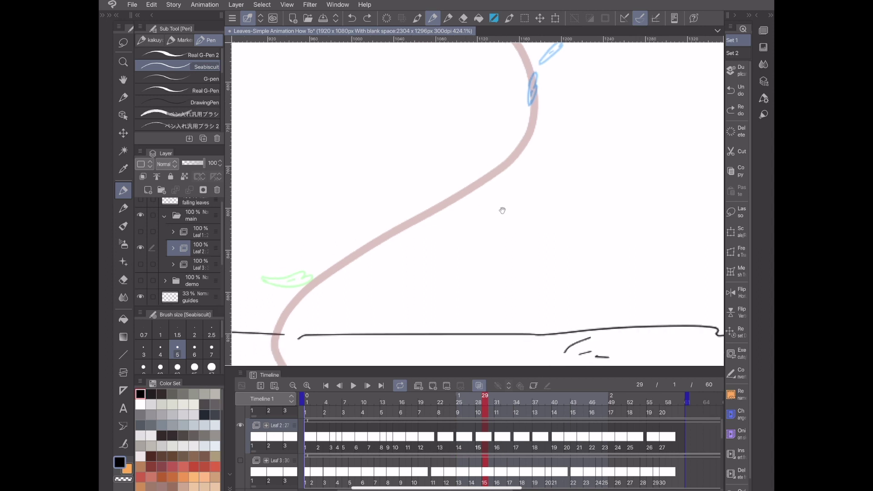
scroll(397, 177, up, 1)
click(737, 332)
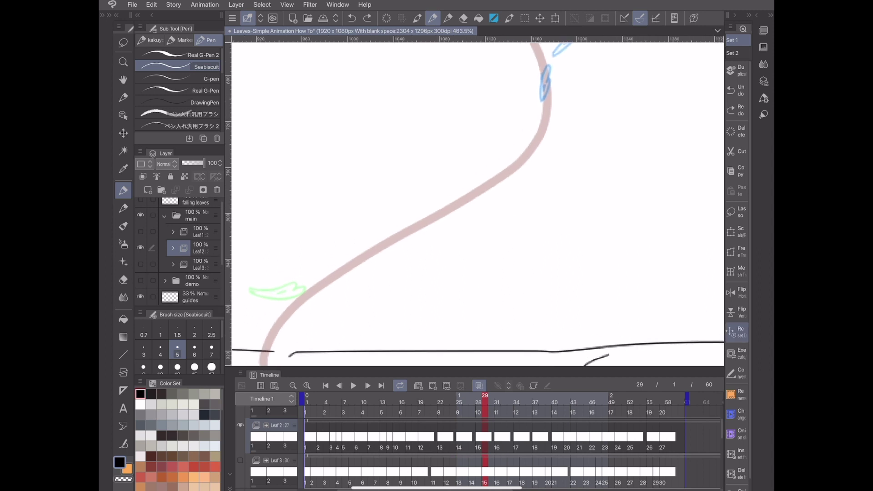
mouse_move(525, 144)
mouse_down()
mouse_move(542, 111)
mouse_move(524, 146)
mouse_move(538, 124)
mouse_up()
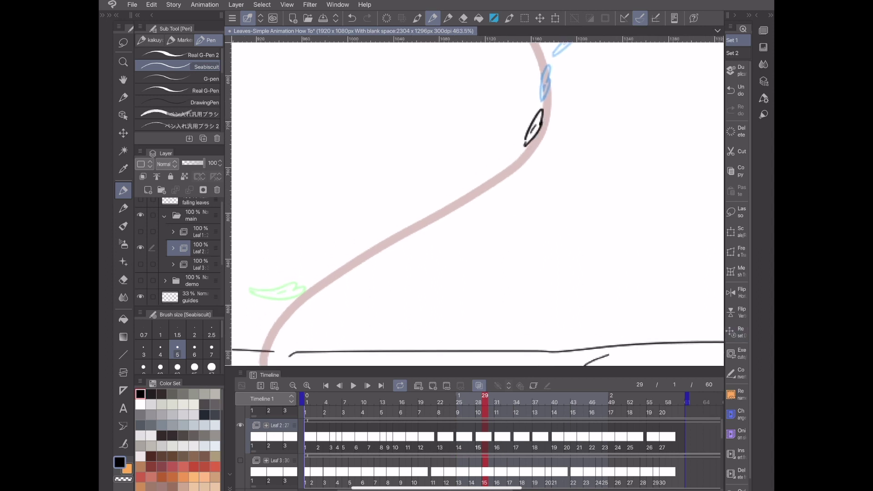
Step: Draw a narrow leaf leaving the second bend on frame 32, and another farther down the sloping path on frame 35
click(504, 398)
mouse_move(517, 154)
mouse_down()
mouse_move(493, 175)
mouse_move(513, 169)
mouse_move(490, 182)
mouse_move(518, 153)
mouse_move(490, 183)
mouse_move(518, 151)
mouse_move(459, 207)
mouse_up()
key(ctrl+z)
key(ctrl+z)
key(ctrl+z)
key(ctrl+z)
click(523, 402)
drag(473, 193, 477, 192)
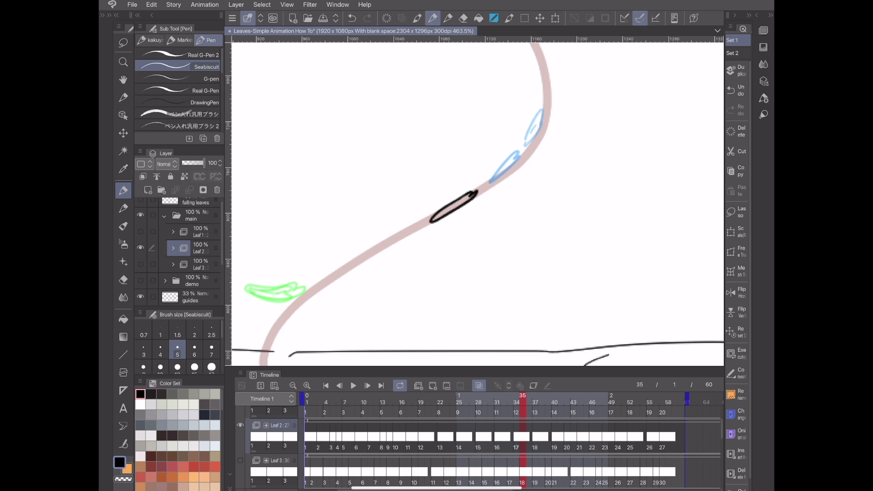
Step: Examine the leaf drawings from frame 38 back to frame 18, above and around the second bend
click(541, 402)
scroll(477, 204, up, 1)
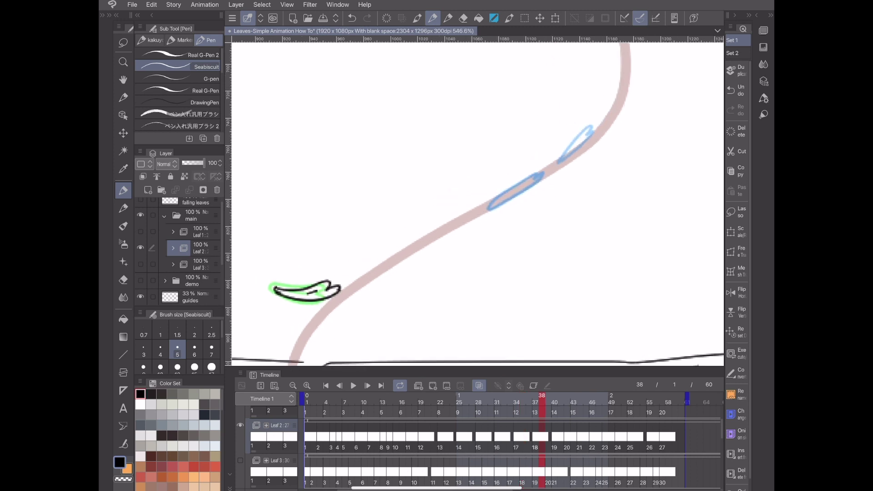
scroll(477, 204, right, 2)
scroll(520, 241, down, 3)
scroll(517, 211, up, 1)
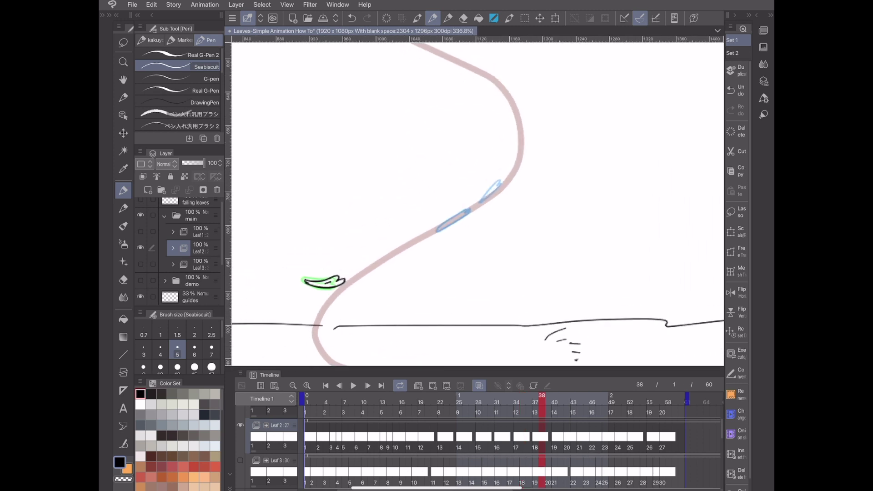
key(Left)
key(Left)
key(Left)
key(Left)
key(Left)
key(Left)
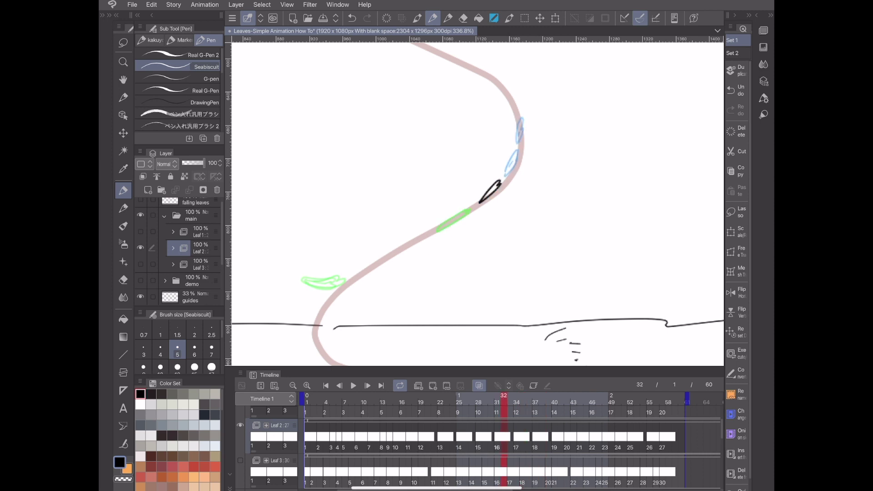
key(Left)
key(Left)
key(Left)
key(Left)
key(Left)
key(Left)
key(Left)
key(Left)
key(Left)
key(Left)
key(Left)
key(Left)
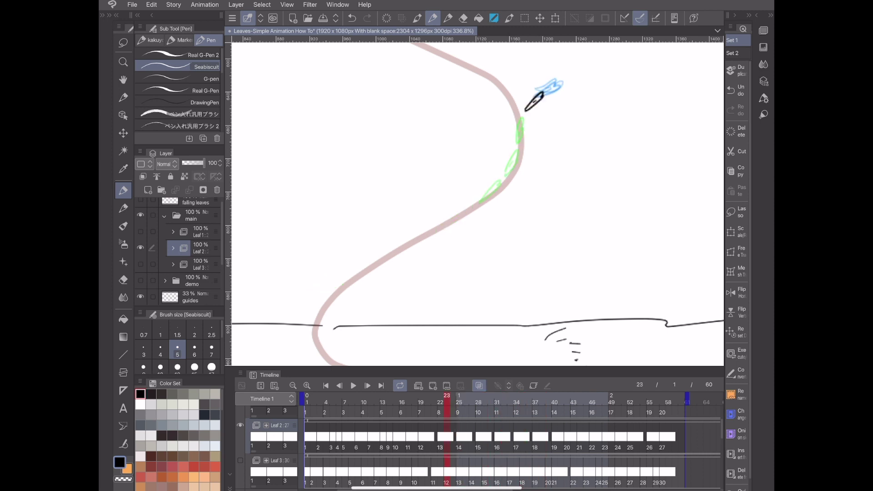
key(Left)
key(Left)
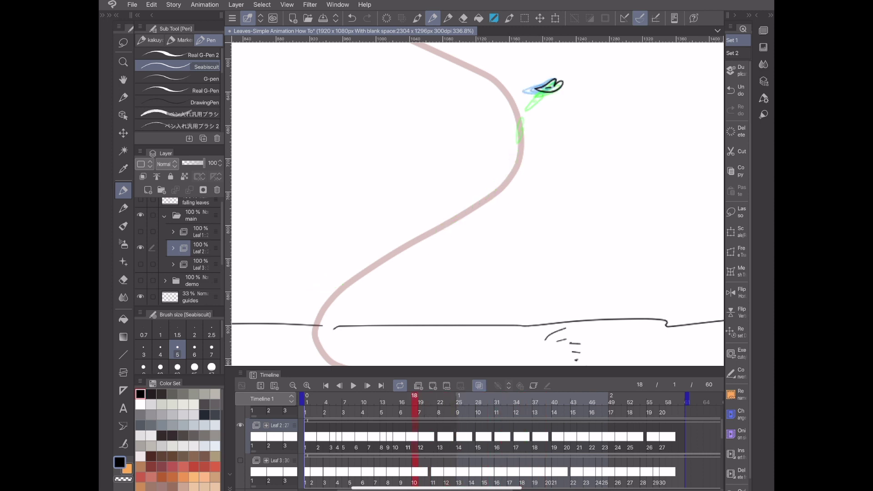
Step: Check the leaf's spacing frame by frame from frame 18 forward to frame 29, around the second bend
scroll(636, 139, up, 1)
key(Right)
key(Right)
key(Right)
key(Right)
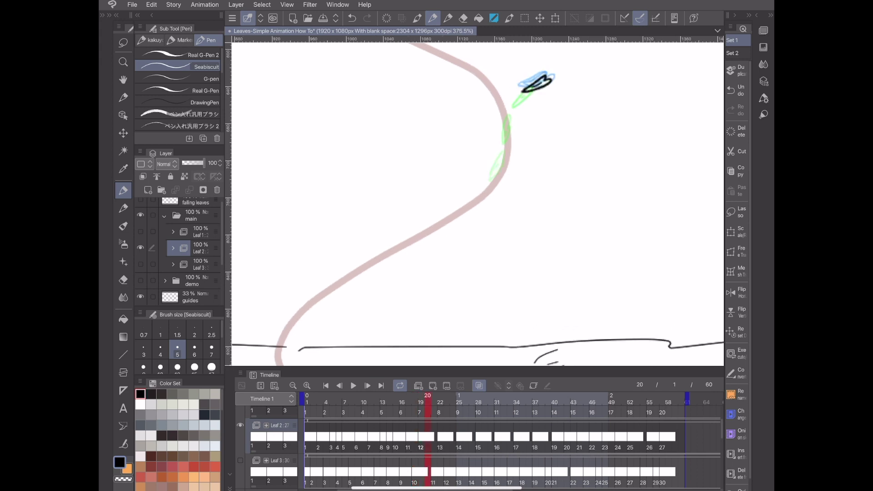
key(Right)
key(Right)
key(Right)
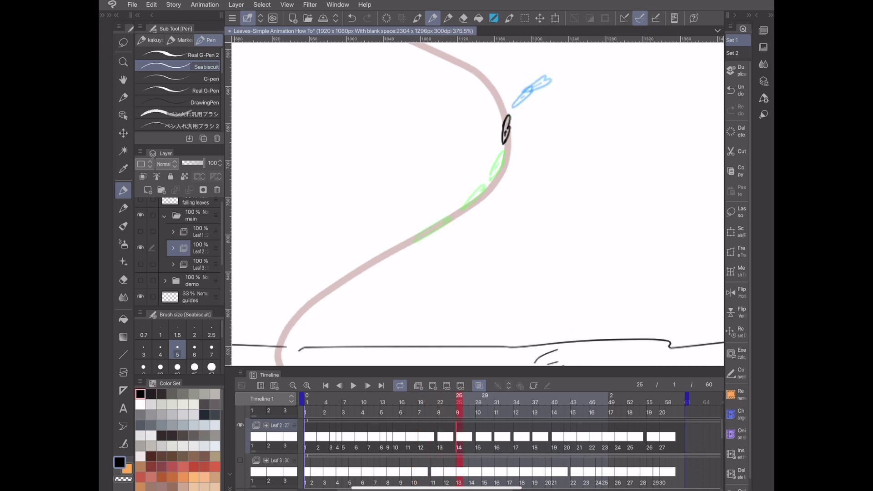
key(Right)
key(Right)
key(Right)
key(Right)
Step: Shift the nearly vertical leaf on frame 26 slightly down along the path at the second bend
key(Left)
key(Left)
key(Left)
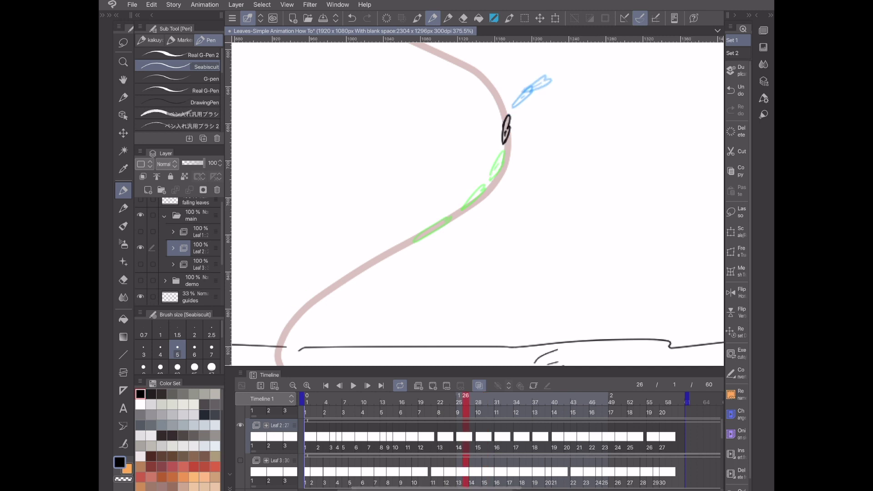
key(k)
drag(511, 145, 509, 151)
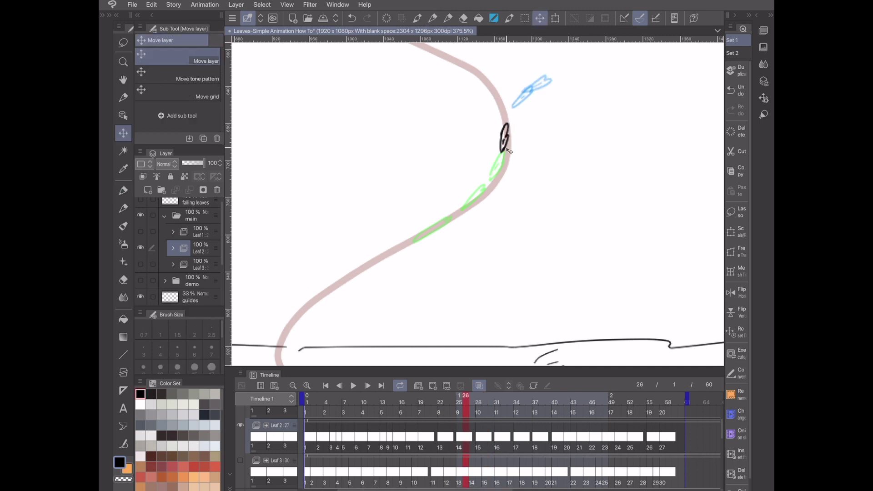
Step: Move the leaves on frames 29, 33 and 34 farther down the path below the second bend
key(Right)
key(Right)
key(Right)
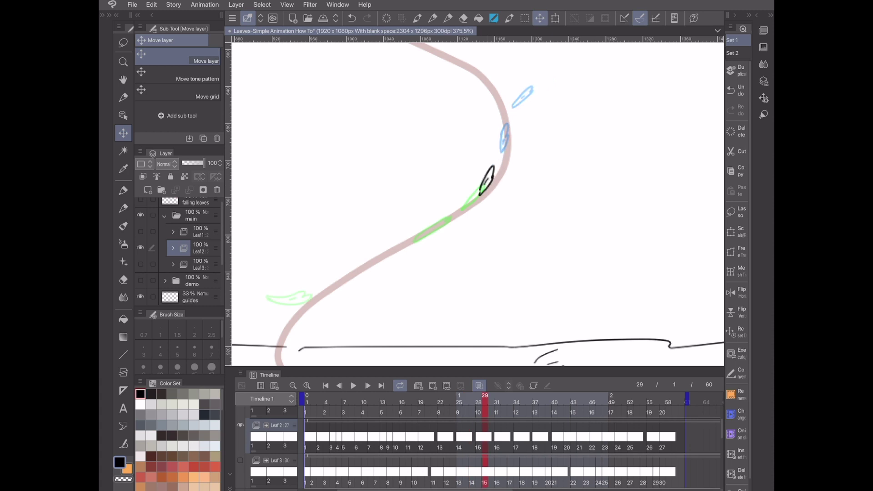
key(Right)
key(Right)
key(Right)
key(Right)
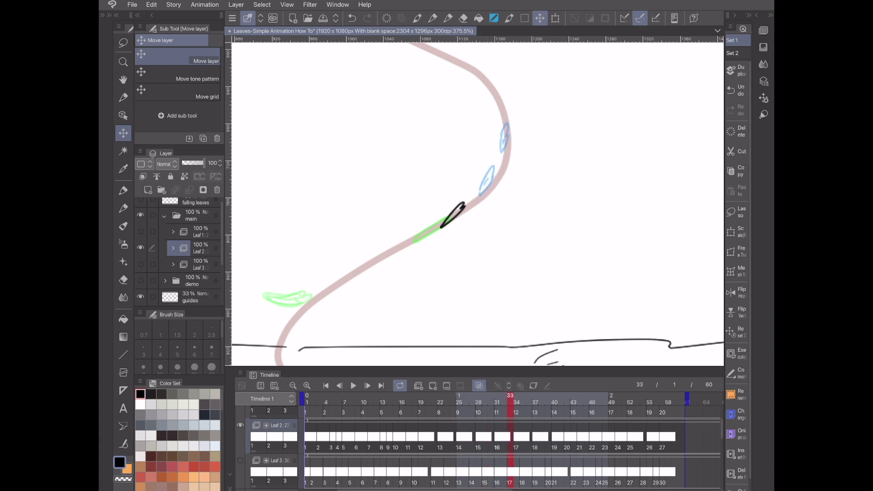
key(Right)
drag(426, 233, 404, 246)
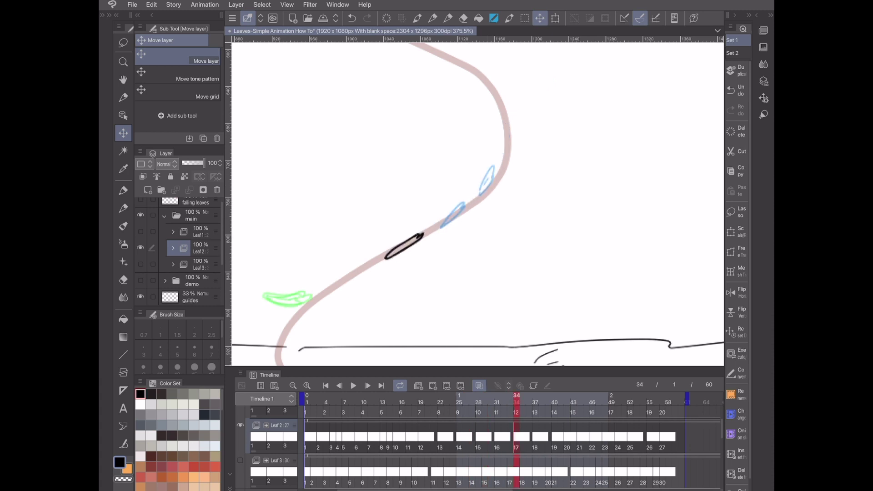
Step: Play the second leaf's animation from frame 1 to check its fall along the whole switchback path
click(541, 396)
drag(459, 242, 499, 222)
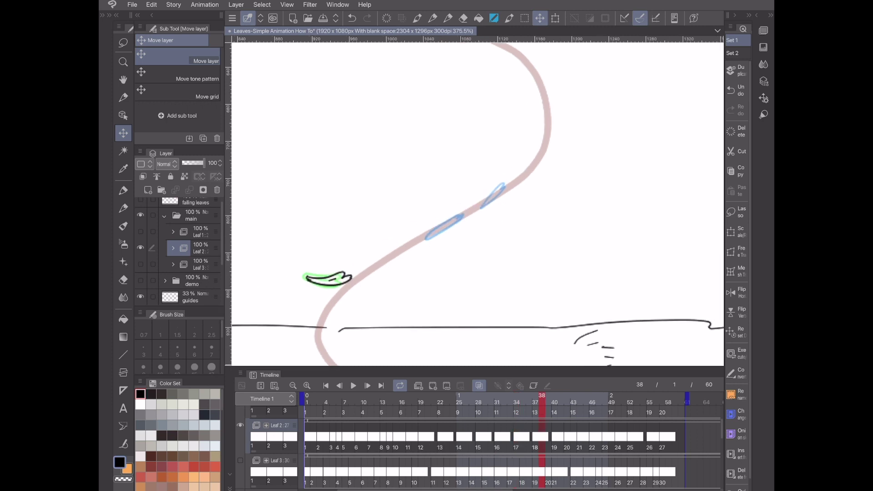
scroll(521, 234, up, 1)
click(326, 385)
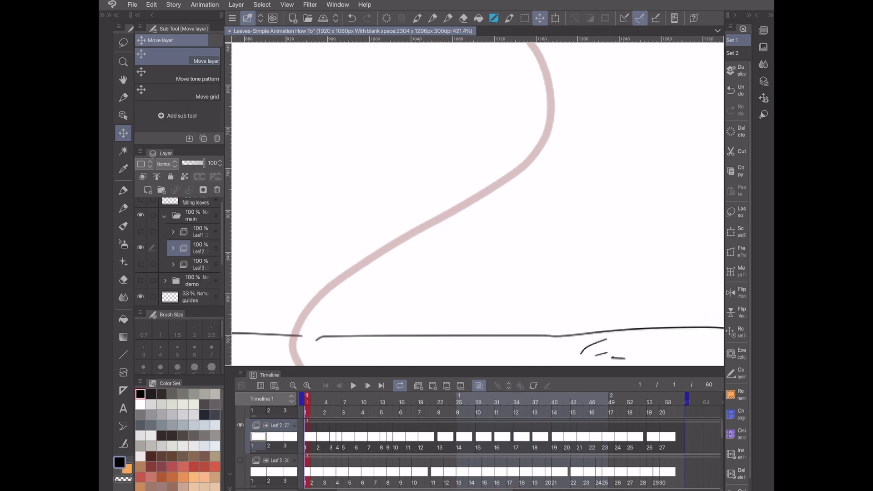
scroll(450, 205, down, 5)
click(353, 386)
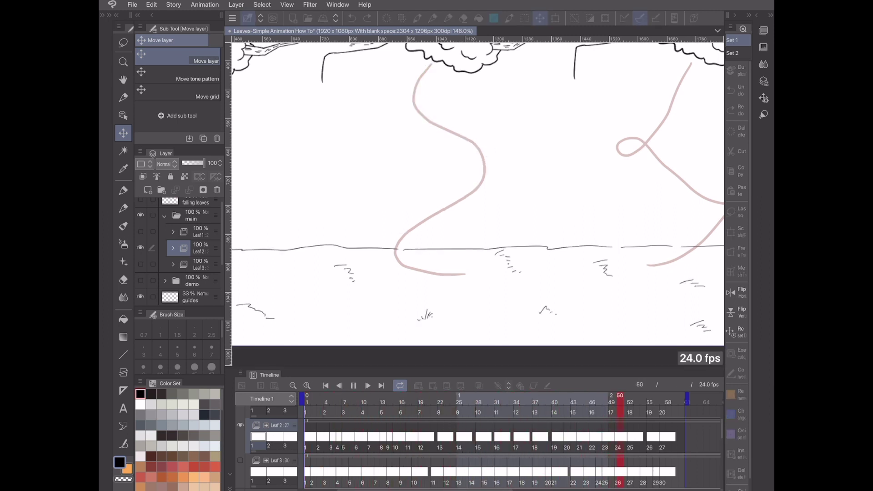
scroll(478, 203, up, 1)
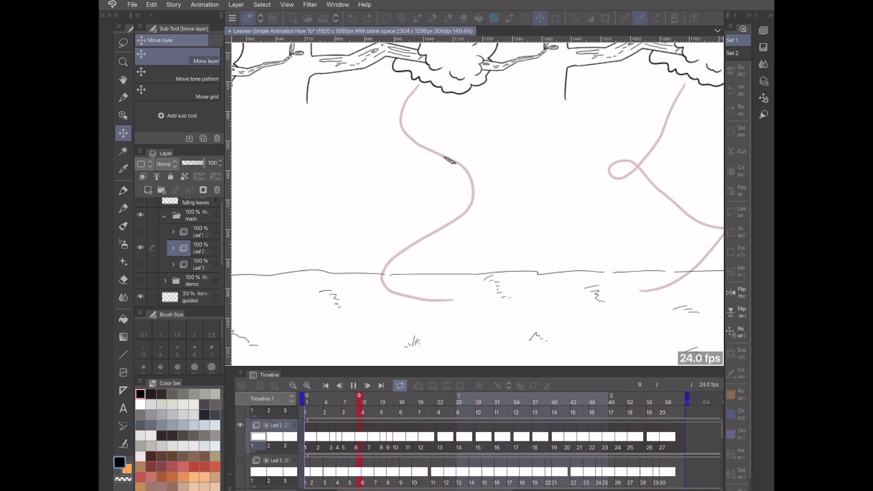
key(space)
Step: Examine the leaf drawings between frames 18 and 25 as the leaf turns outside the second bend
click(460, 401)
scroll(474, 234, up, 3)
scroll(453, 219, up, 1)
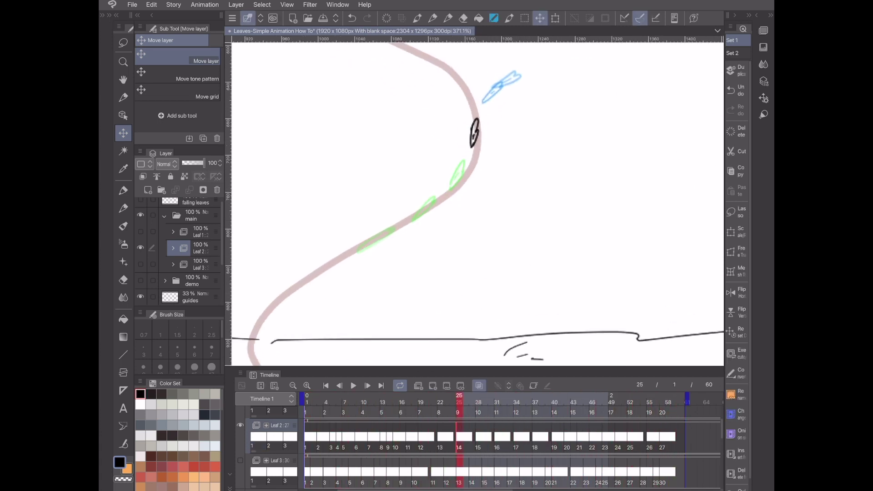
click(428, 402)
drag(439, 223, 449, 270)
scroll(587, 139, up, 1)
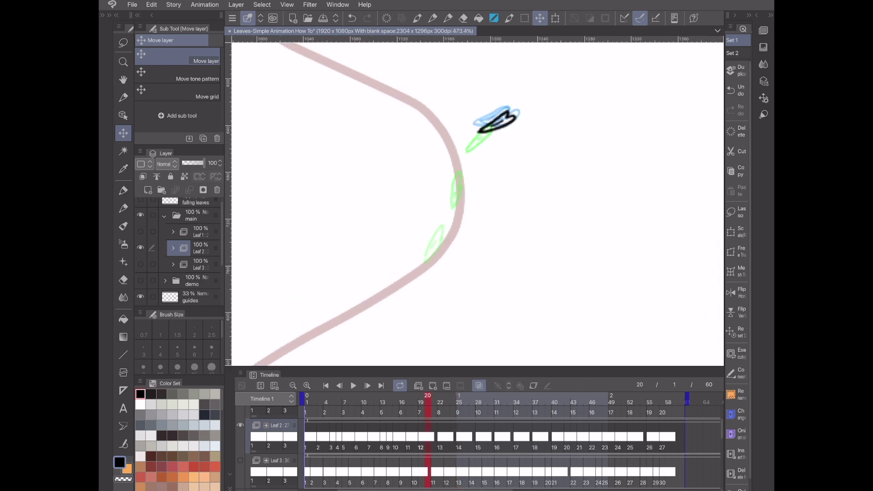
key(Left)
key(Left)
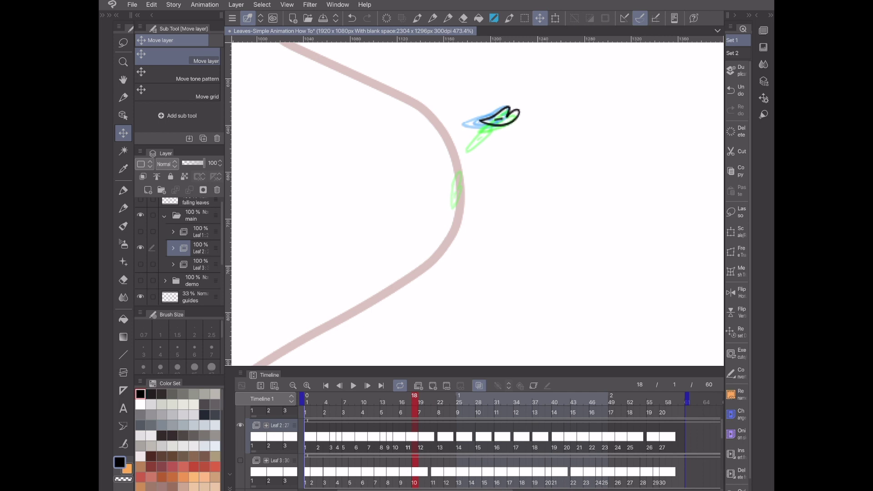
key(Right)
key(Right)
key(Right)
key(Right)
key(Right)
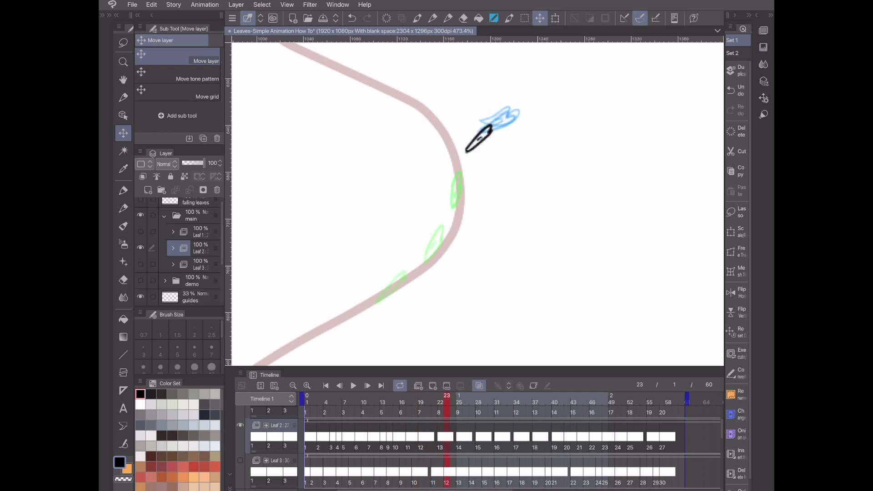
Step: Shift the leaves on frames 20 and 22 slightly down toward the path at the second bend
key(Left)
key(Left)
key(Left)
drag(497, 122, 491, 129)
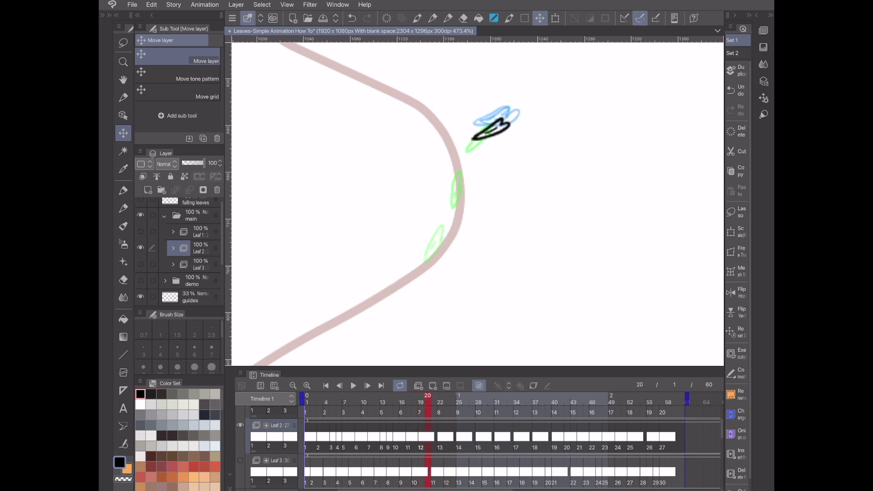
key(Right)
key(Right)
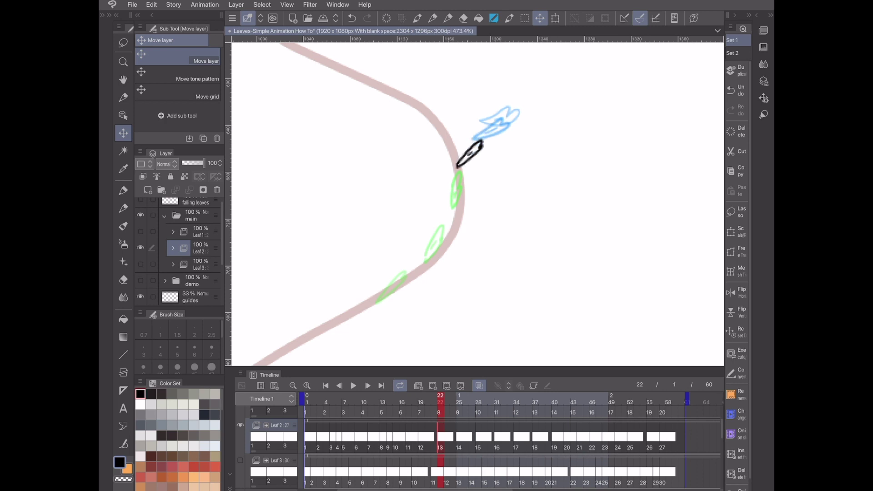
Step: Shift the frame 26 leaf down inside the second bend and tilt the frame 30 leaf to follow the path
key(Right)
key(Right)
key(Right)
key(Right)
key(Right)
key(Right)
key(Right)
key(Right)
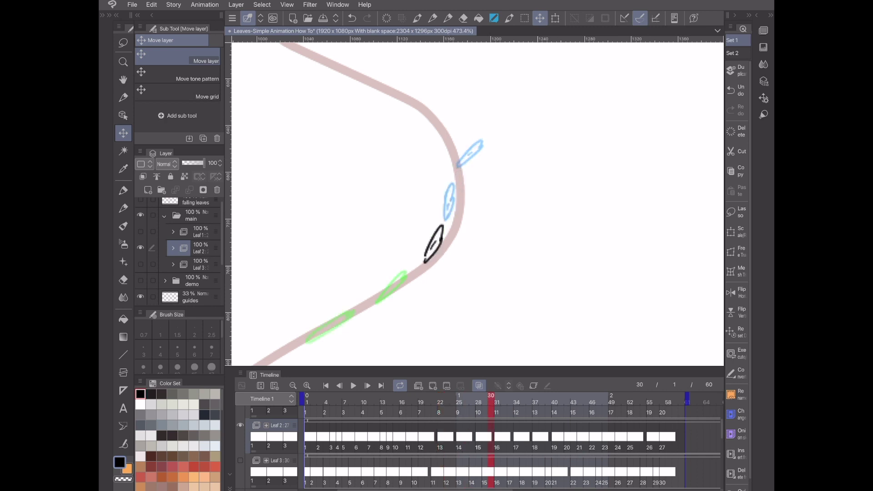
drag(434, 244, 503, 164)
key(ctrl+t)
key(Escape)
click(443, 292)
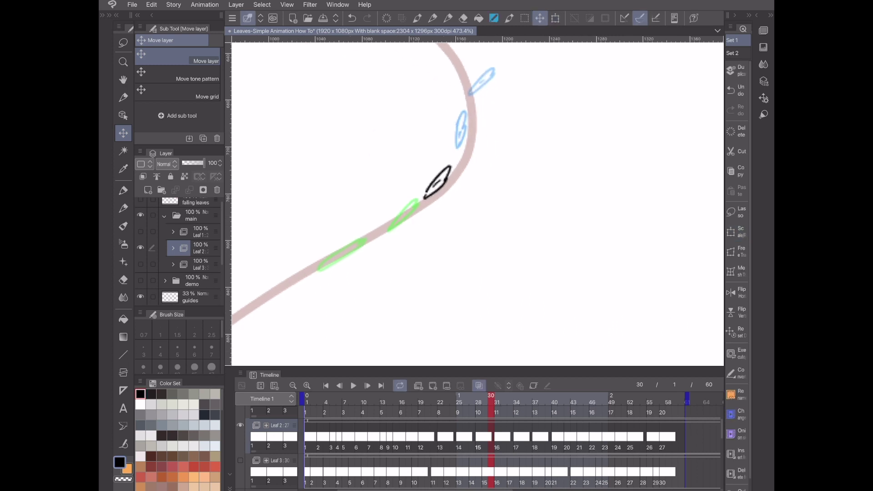
Step: Slide the leaves on frames 32 and 35 farther down the sloping part of the path
drag(438, 181, 425, 214)
click(503, 398)
key(ctrl+t)
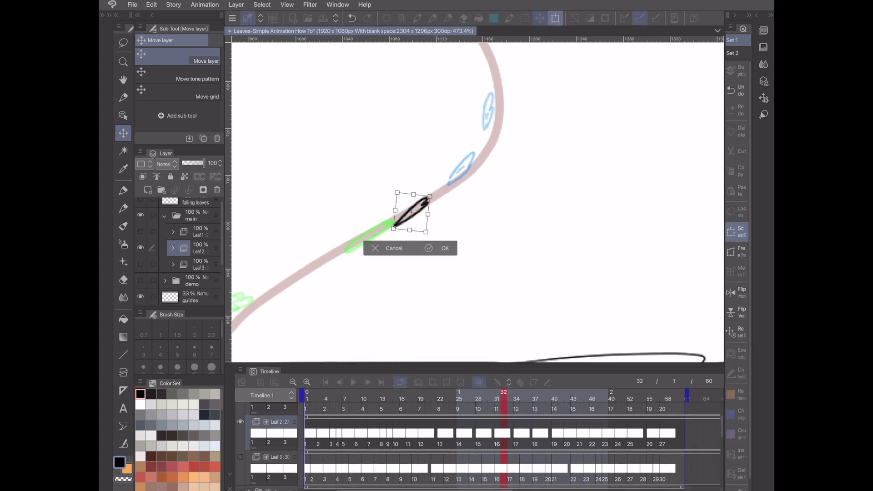
click(428, 248)
click(522, 398)
drag(370, 238, 399, 229)
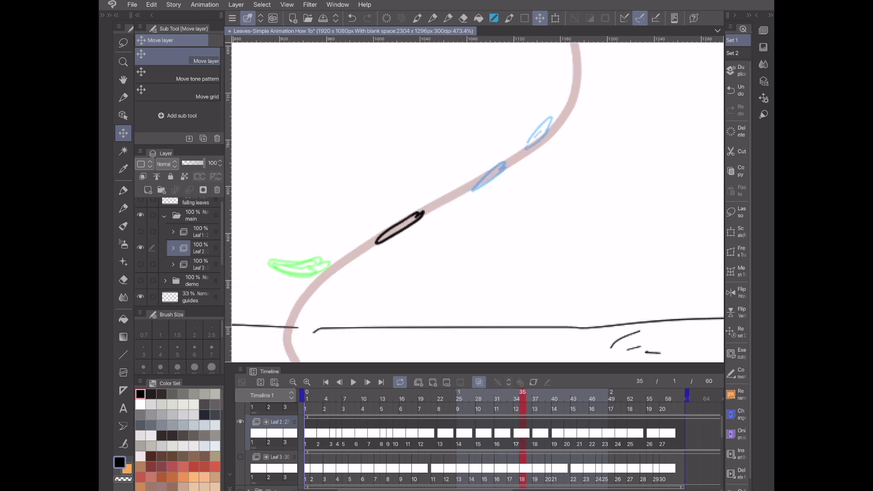
Step: Rotate the leaf on frame 32 to line up with the slope and move it slightly farther down the path
key(Left)
key(Left)
key(Left)
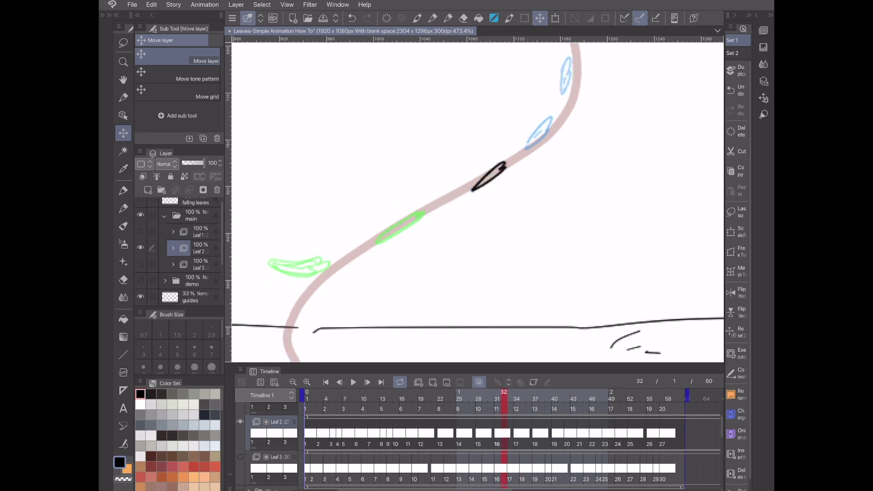
key(ctrl+t)
key(Right)
key(Escape)
drag(524, 163, 471, 183)
key(Right)
key(Escape)
key(Return)
scroll(398, 286, down, 3)
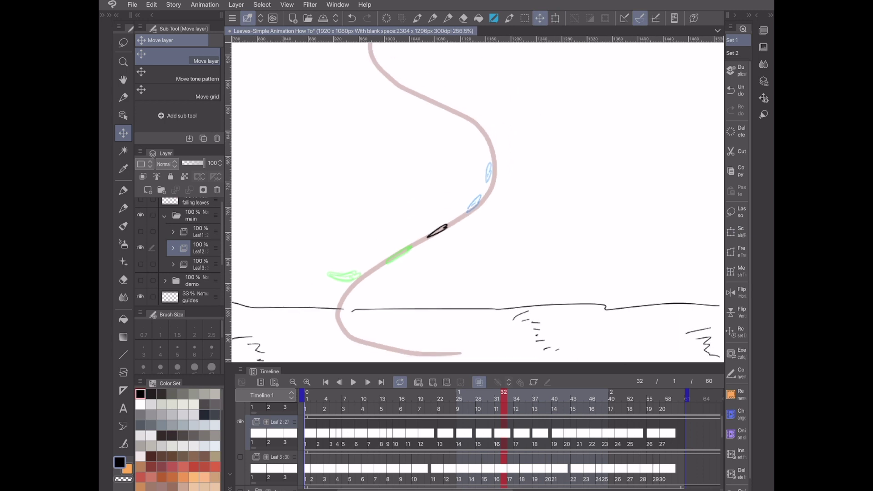
Step: Move the leaf on frame 38 rightward onto the end of the slope above the lower bend
click(522, 398)
scroll(382, 264, up, 3)
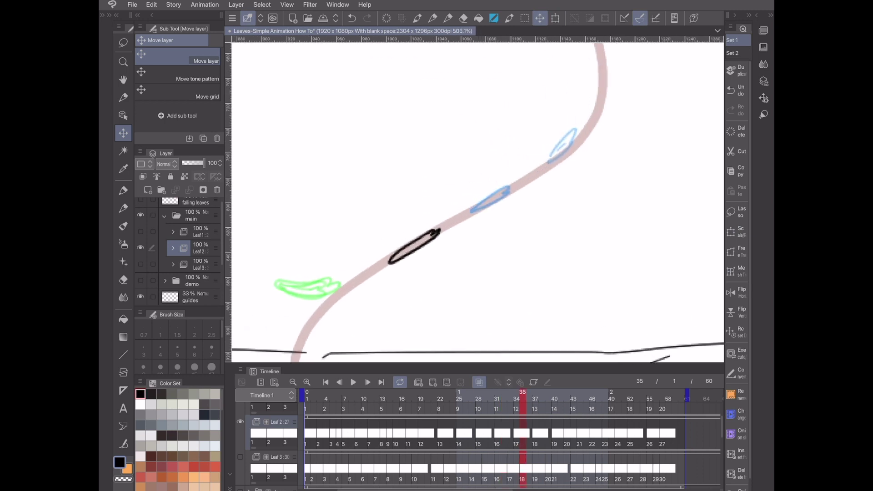
click(542, 398)
drag(414, 246, 445, 241)
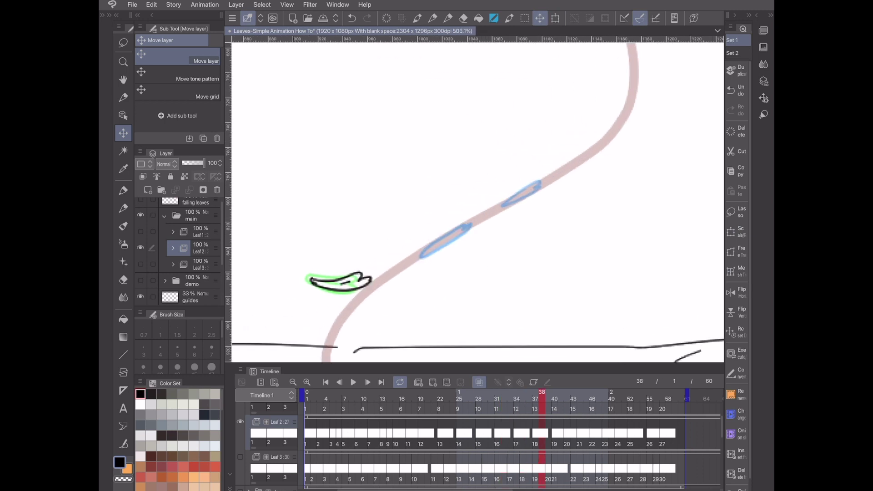
mouse_move(341, 283)
mouse_down()
mouse_move(363, 280)
mouse_move(329, 281)
mouse_up()
click(554, 399)
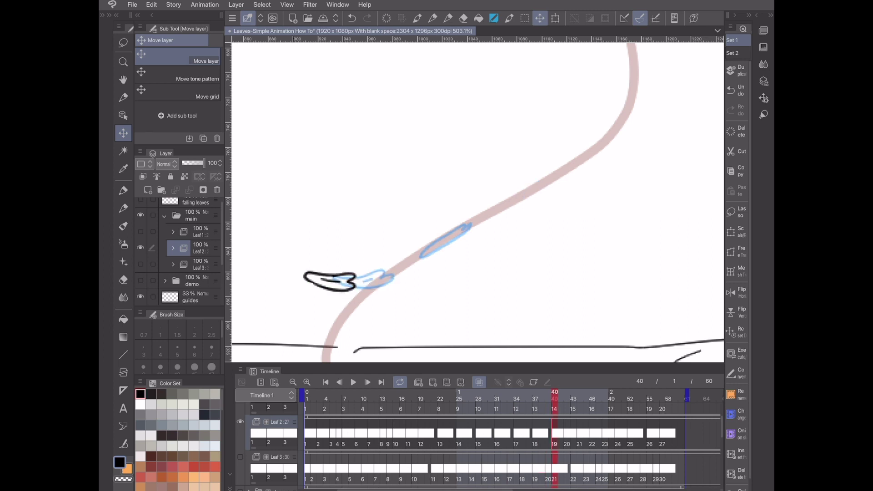
Step: Draw a tilted leaf with the pen on frame 42, to the left of the path above the lower bend
click(567, 398)
scroll(478, 202, down, 3)
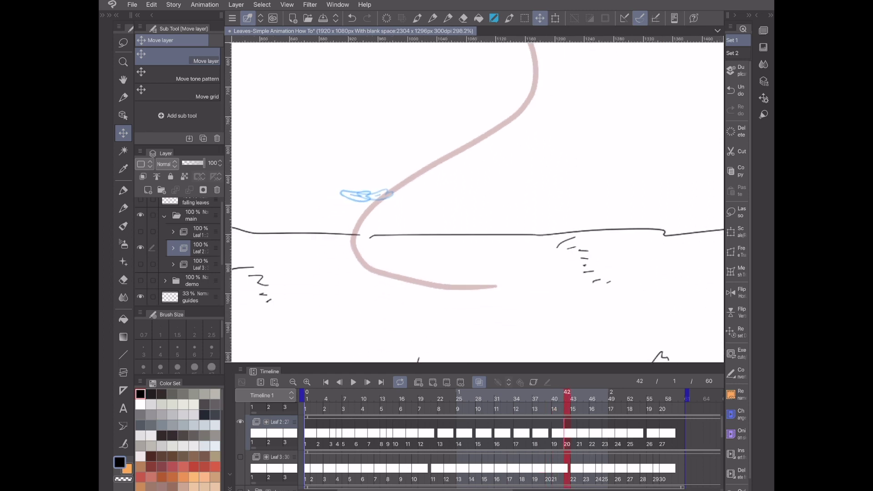
key(p)
scroll(426, 219, up, 2)
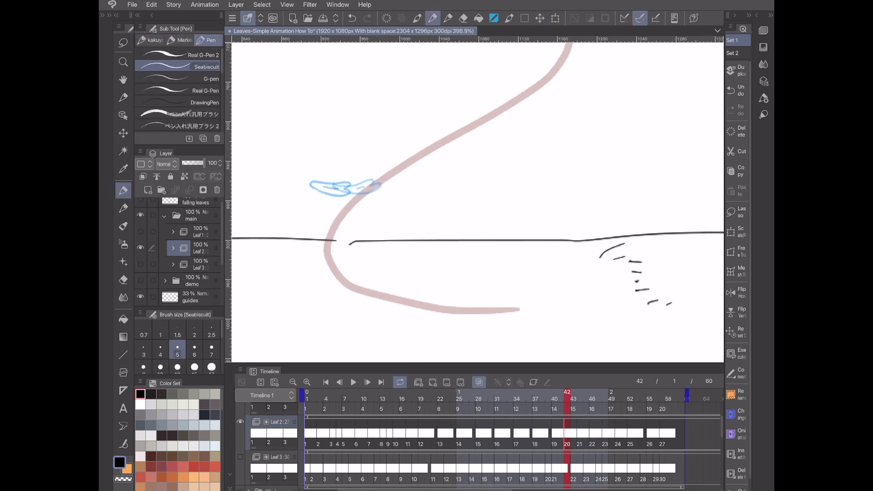
mouse_move(312, 194)
mouse_down()
mouse_move(301, 179)
mouse_move(323, 183)
mouse_move(334, 198)
mouse_move(324, 187)
mouse_up()
key(ctrl+z)
Step: Draw another steeply tilted leaf on frame 44, overlapping the frame 42 leaf beside the lower bend
click(580, 398)
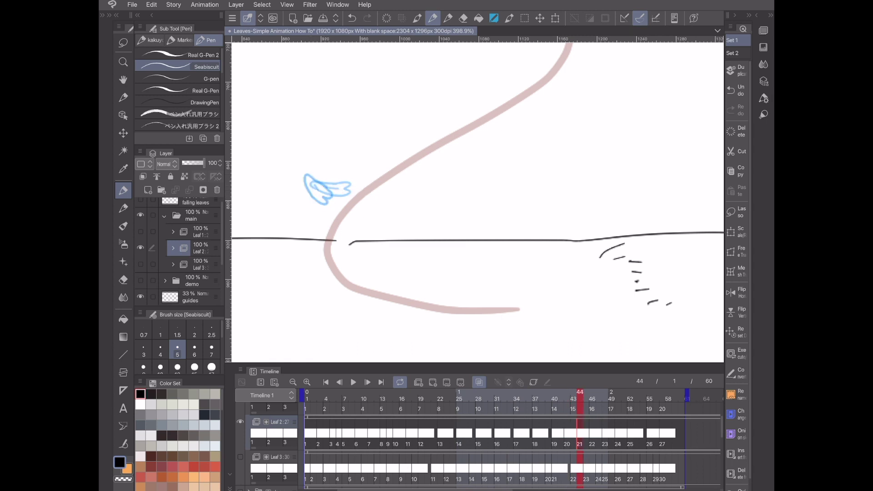
mouse_move(315, 204)
mouse_down()
mouse_move(307, 180)
mouse_move(331, 203)
mouse_move(323, 194)
mouse_up()
click(598, 395)
scroll(352, 225, down, 2)
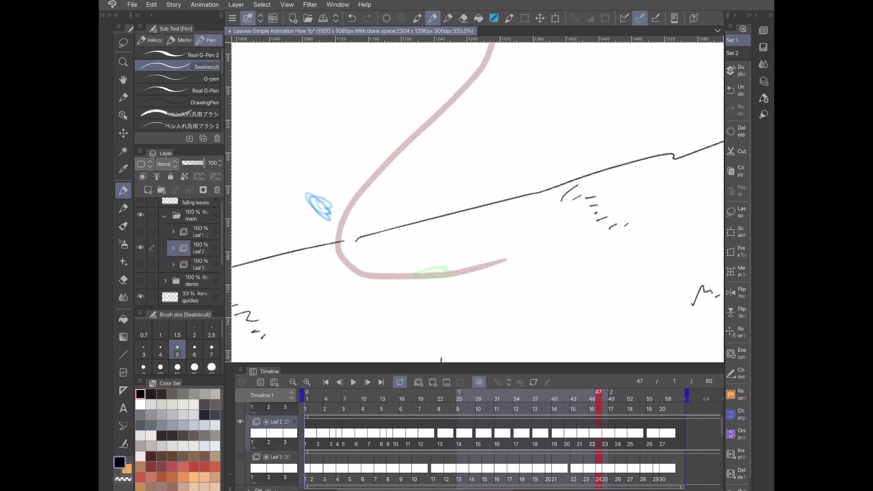
Step: Step back and forth through the second leaf's frames from 52 down to 44 to compare its positions around the lower bend
click(649, 396)
key(Left)
key(Left)
key(Left)
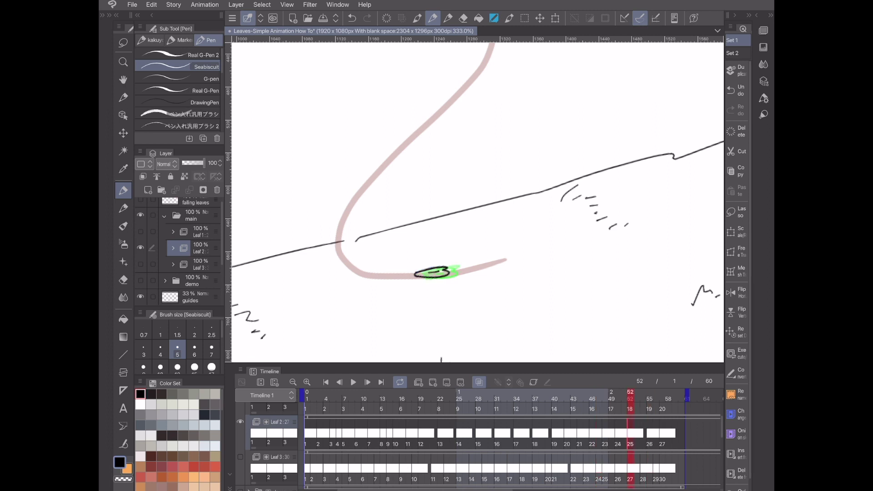
key(Left)
key(Left)
key(Right)
key(Right)
key(Left)
key(Left)
key(Left)
key(Left)
key(Left)
key(Left)
key(Left)
key(Left)
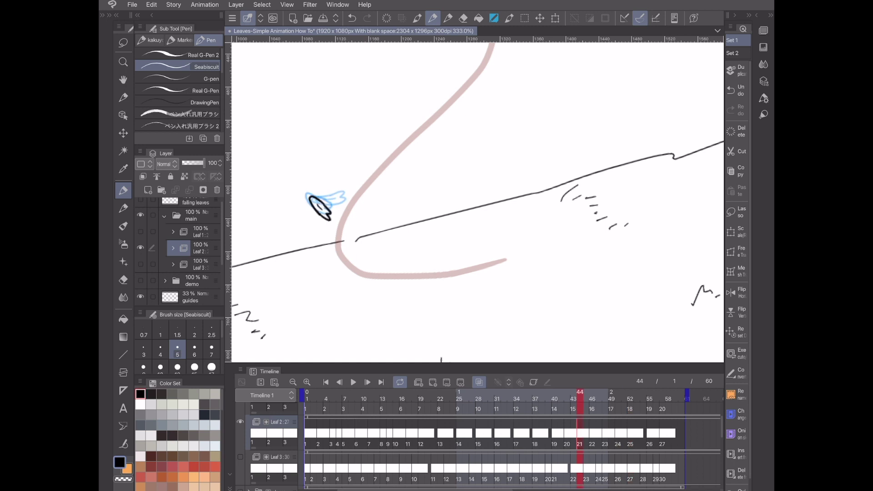
Step: Draw a narrow, nearly upright leaf on frame 47, where the path crosses the ground line at the lower bend
click(598, 392)
scroll(478, 203, up, 3)
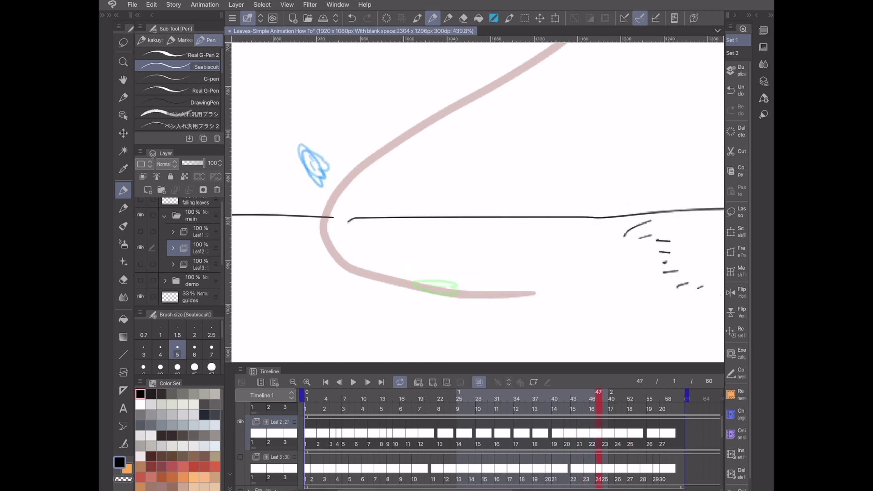
mouse_move(320, 211)
mouse_down()
mouse_move(318, 201)
mouse_move(328, 198)
mouse_move(326, 223)
mouse_move(325, 202)
mouse_up()
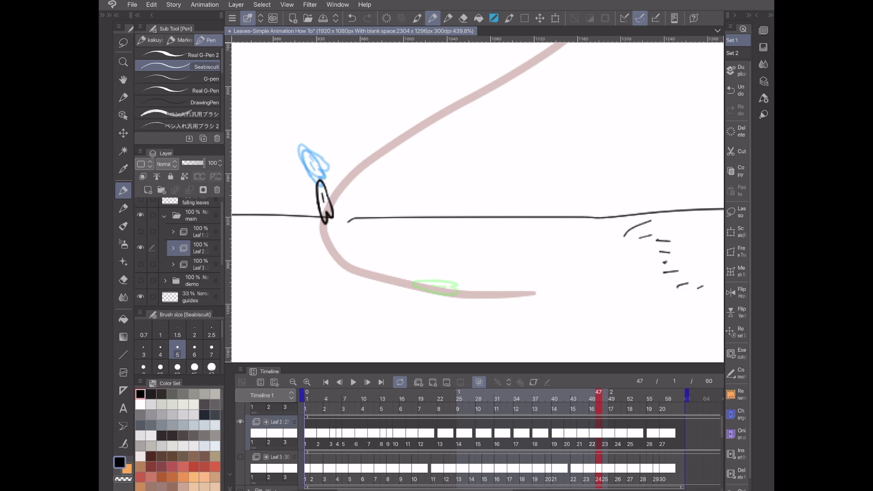
Step: Flip through frames 44 to 51 of the second leaf to check the new leaf's spacing against its neighbours
key(Right)
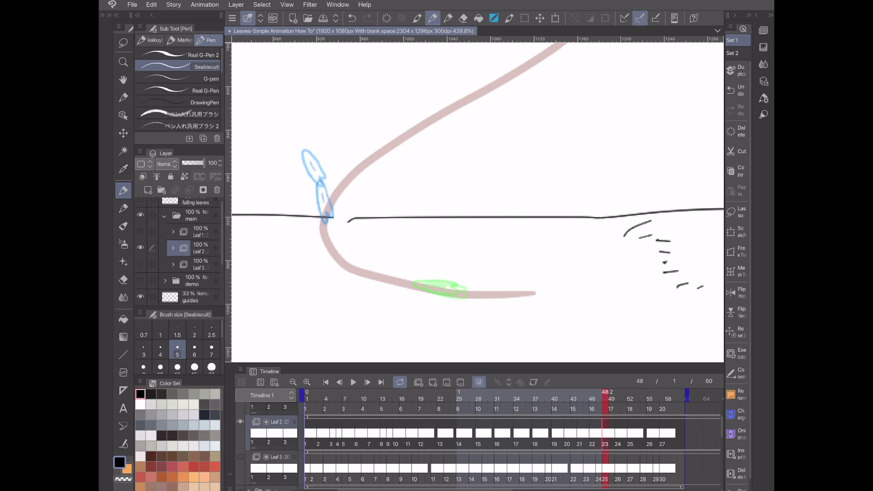
key(Left)
key(Left)
key(Left)
key(Left)
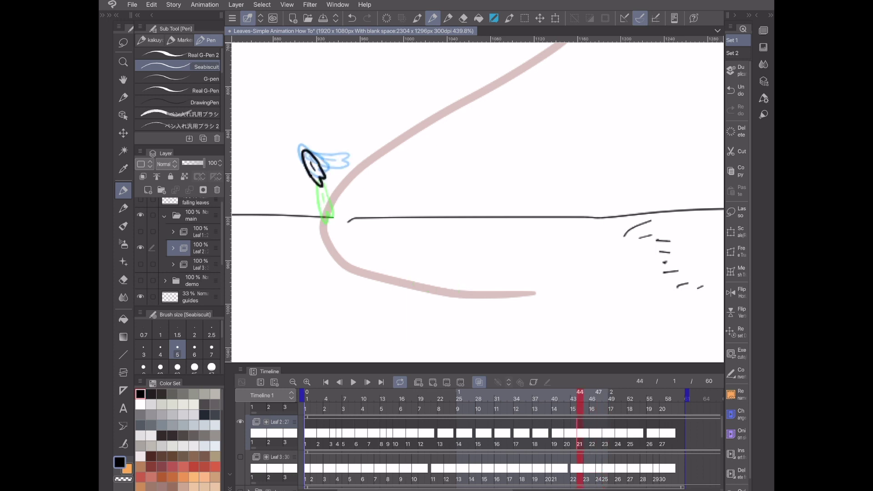
key(Right)
key(Right)
key(Right)
key(Right)
key(Right)
key(Right)
key(Right)
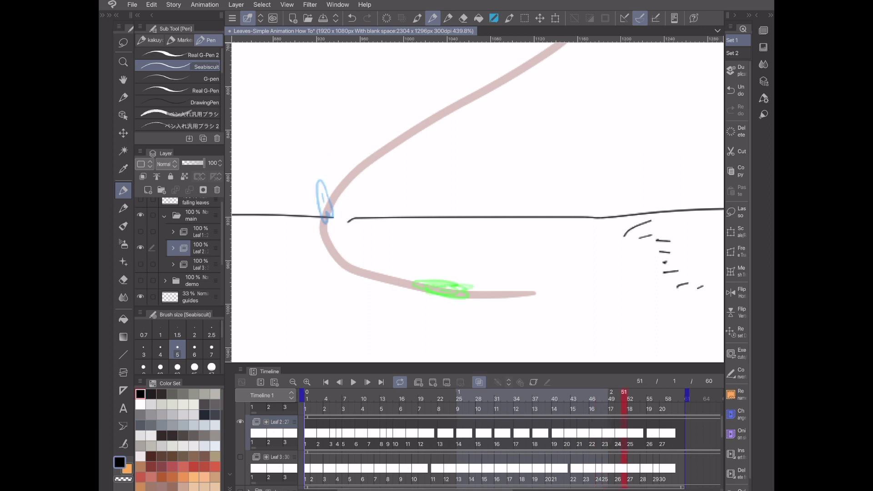
key(Left)
key(Left)
key(Left)
key(Left)
key(Right)
key(Right)
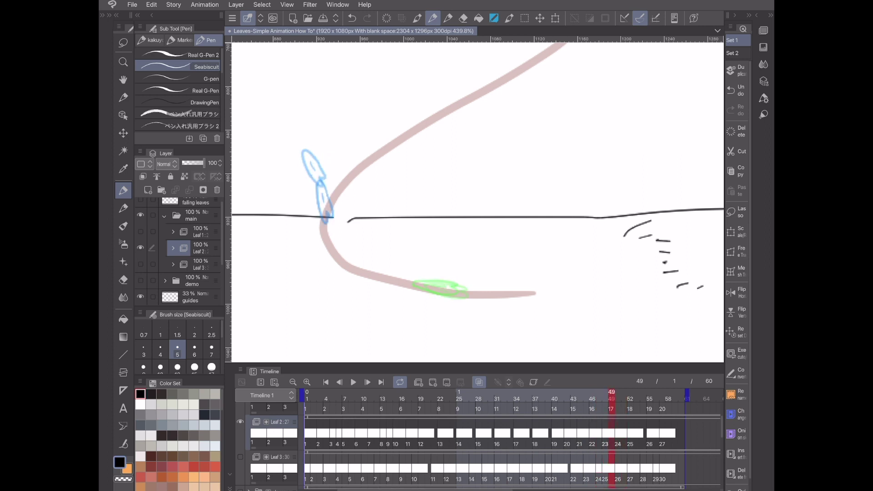
Step: Draw leaves on frames 49 and 51 that follow the curve of the lower bend below the ground line
scroll(478, 202, up, 2)
scroll(477, 202, up, 1)
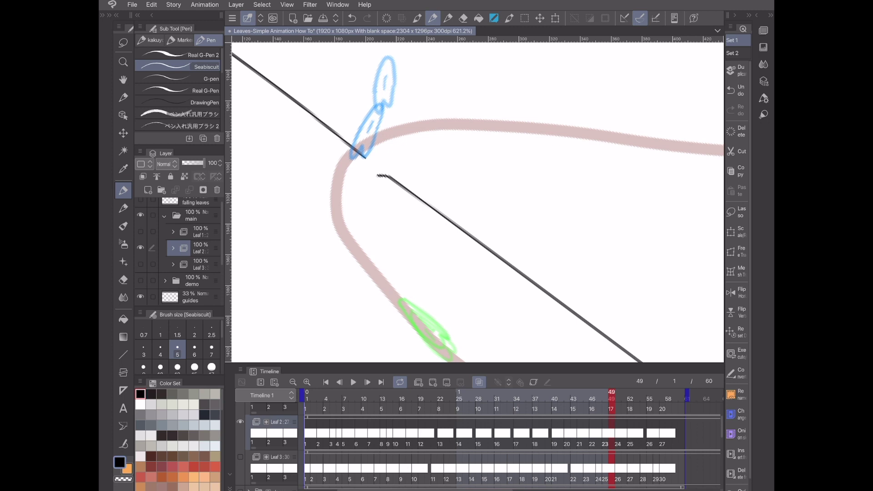
mouse_move(337, 229)
mouse_down()
mouse_move(350, 174)
mouse_move(348, 237)
mouse_move(355, 230)
mouse_up()
mouse_move(343, 195)
mouse_down()
mouse_move(343, 213)
mouse_move(330, 180)
mouse_move(348, 247)
mouse_move(332, 208)
mouse_move(335, 233)
mouse_up()
click(623, 432)
scroll(478, 202, up, 1)
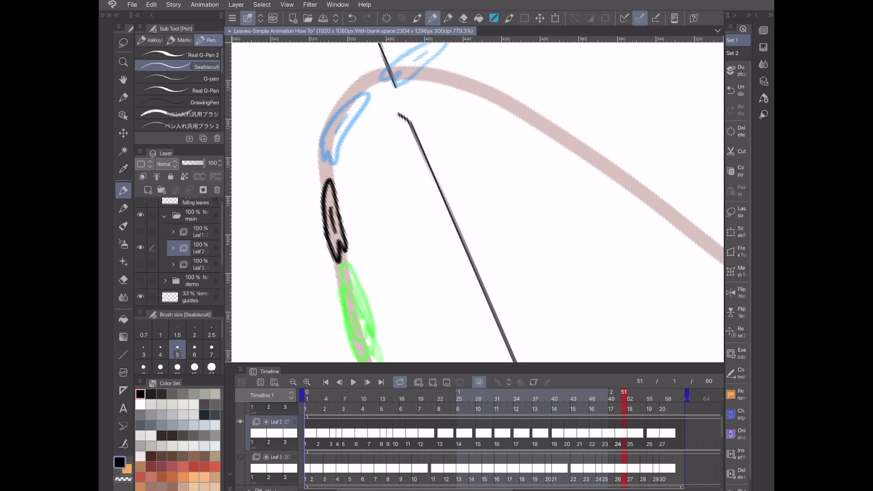
Step: Play the second leaf's animation from the first frame to review the redrawn lower bend
key(Right)
scroll(478, 203, down, 5)
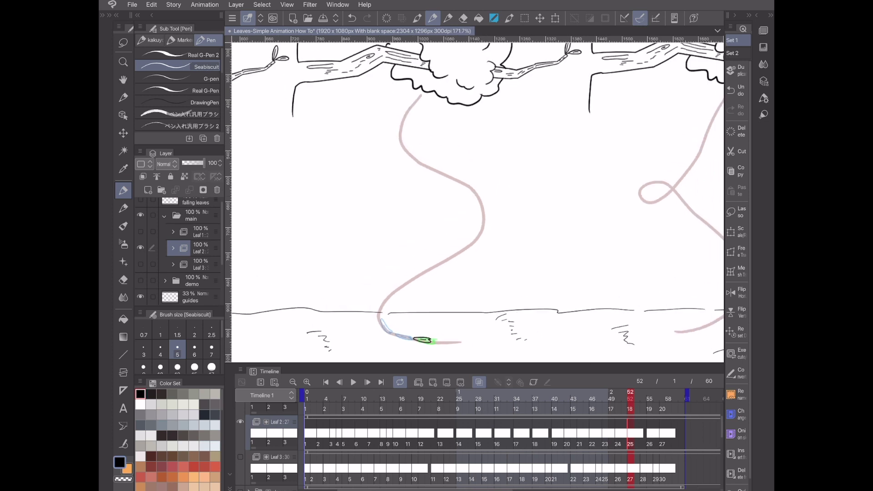
click(325, 382)
click(354, 381)
scroll(484, 143, down, 1)
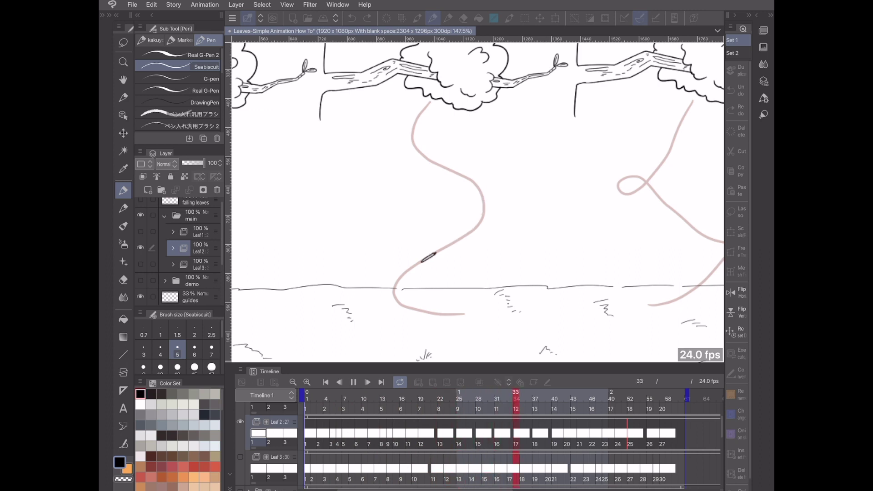
key(space)
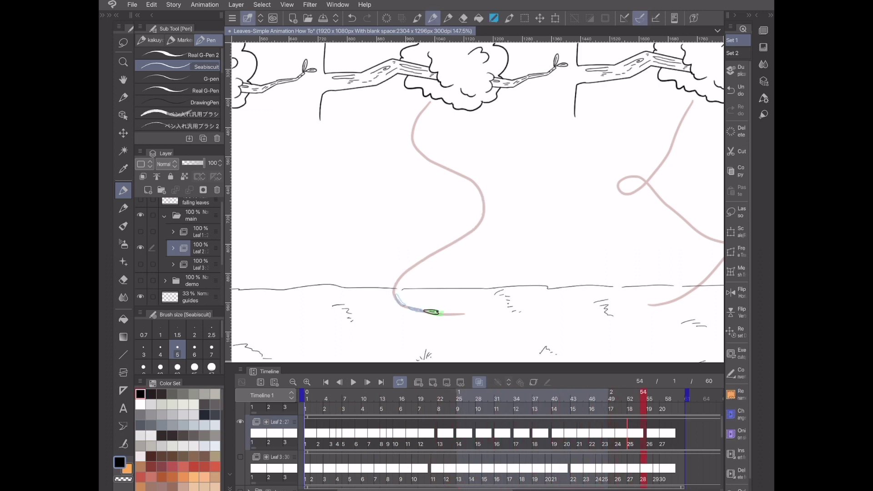
Step: Scrub the second leaf to frame 26, replay its fall and stop at frame 40
drag(421, 395, 465, 395)
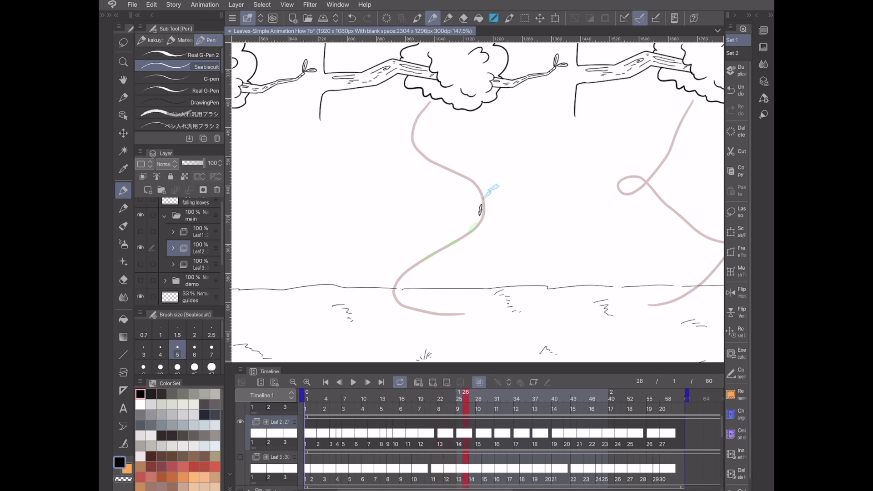
key(space)
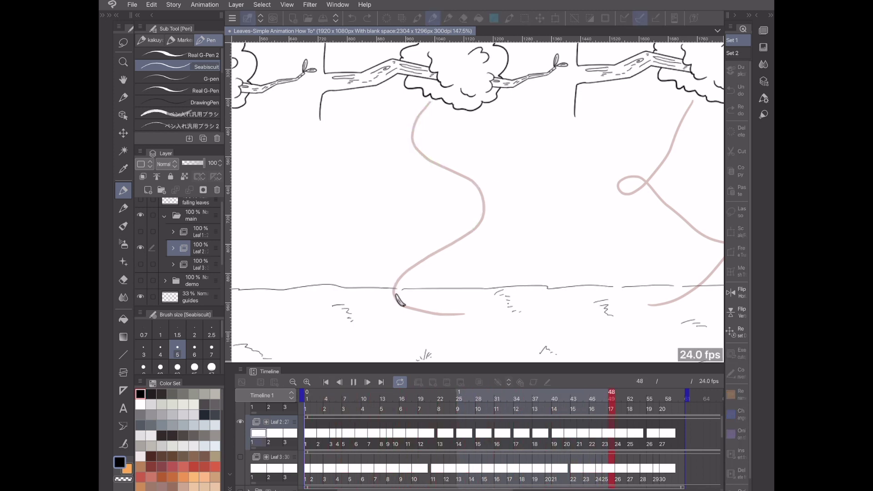
scroll(433, 165, down, 2)
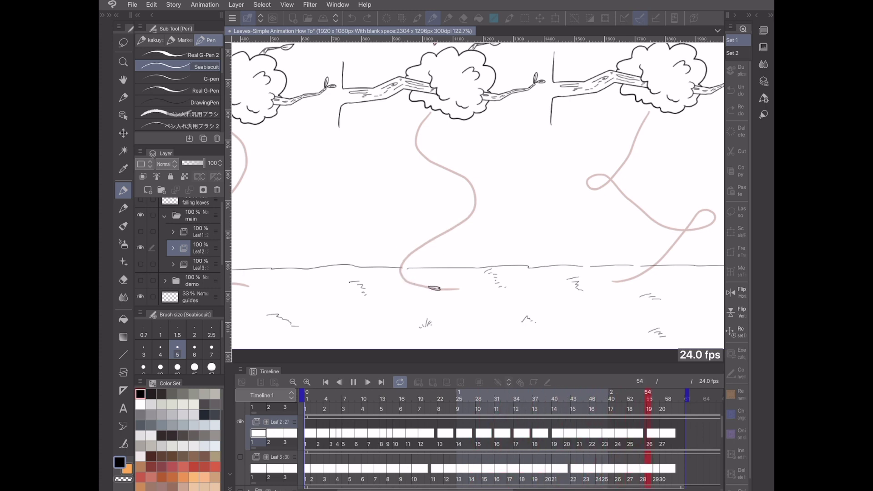
key(ctrl+plus)
key(space)
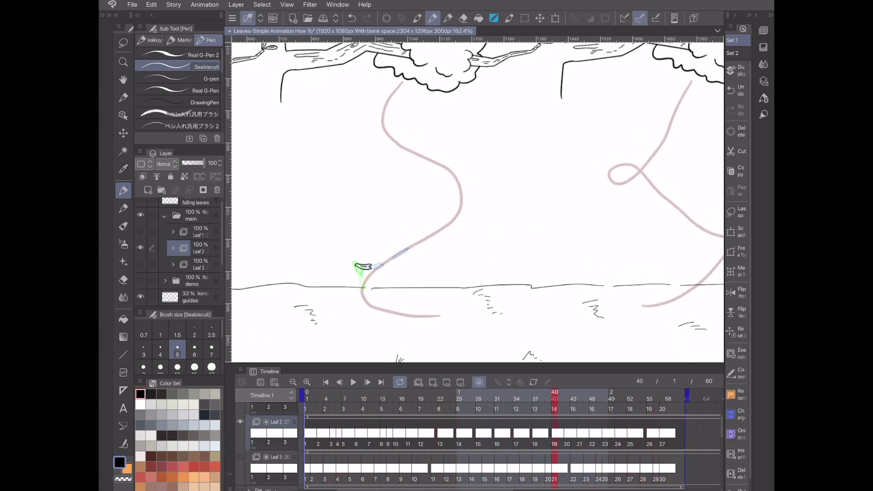
Step: Sketch curls at the path's two turns and a connecting line along the slope to illustrate the leaf's motion
drag(447, 163, 488, 158)
mouse_move(461, 145)
mouse_down()
mouse_move(489, 170)
mouse_move(471, 139)
mouse_up()
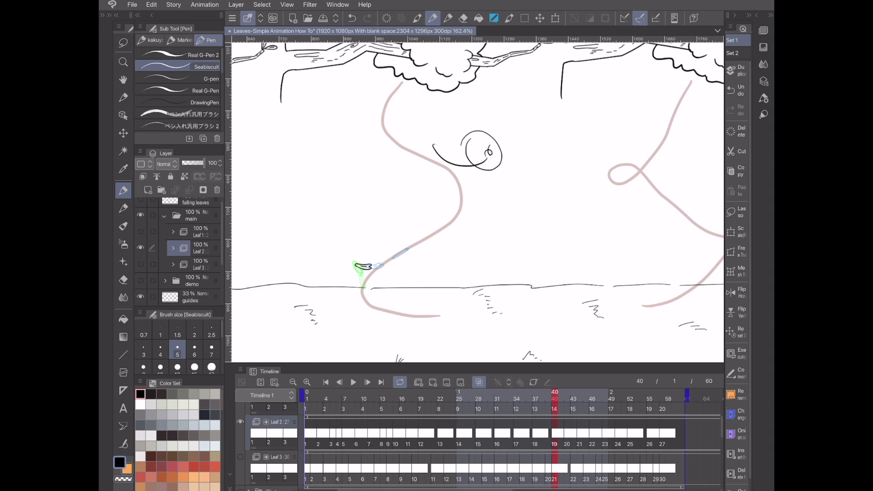
mouse_move(489, 183)
mouse_down()
mouse_move(469, 210)
mouse_move(409, 248)
mouse_up()
mouse_move(415, 234)
mouse_down()
mouse_move(410, 258)
mouse_move(375, 258)
mouse_move(337, 253)
mouse_up()
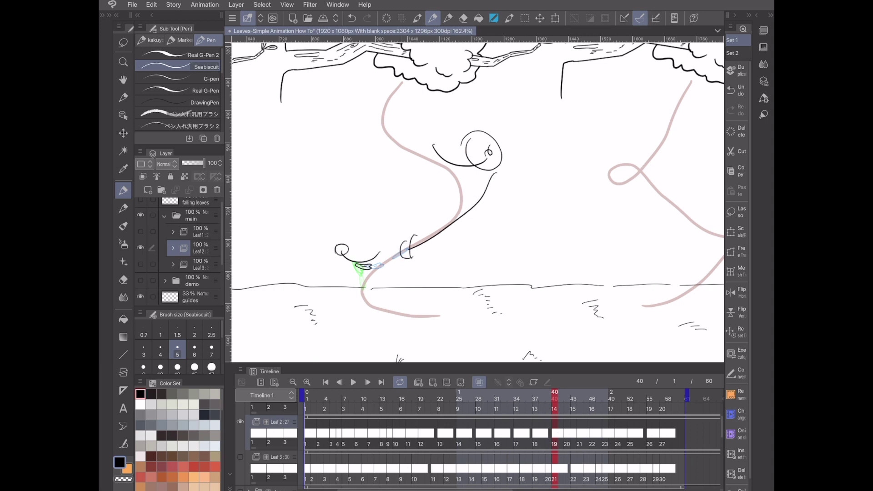
Step: Undo all the motion sketches drawn on frame 40
key(ctrl+z)
key(ctrl+z)
key(ctrl+z)
key(ctrl+z)
key(ctrl+z)
key(ctrl+z)
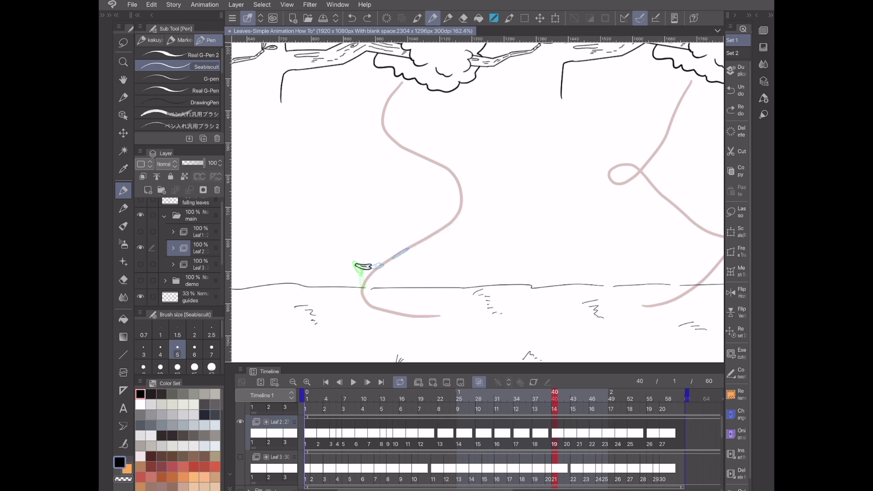
Step: Play the second leaf's animation from the first frame with the whole scene in view
scroll(465, 232, down, 2)
scroll(478, 215, down, 1)
click(326, 381)
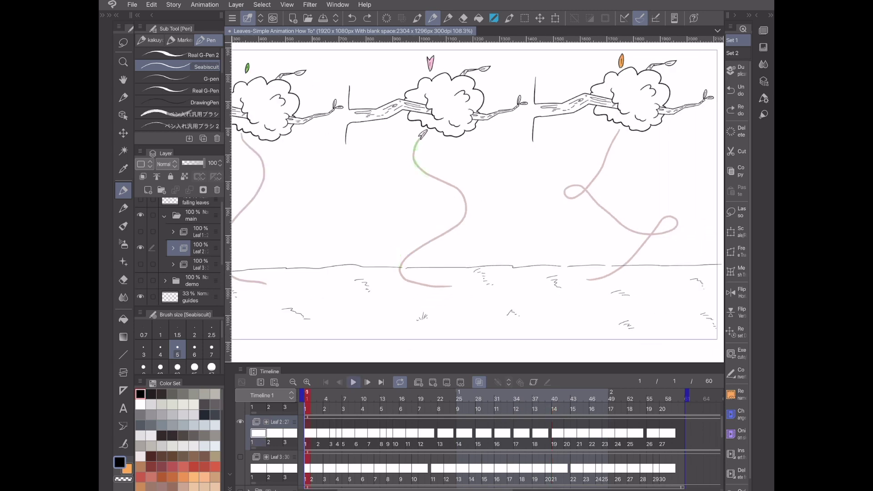
click(353, 382)
scroll(478, 202, down, 1)
scroll(470, 194, down, 1)
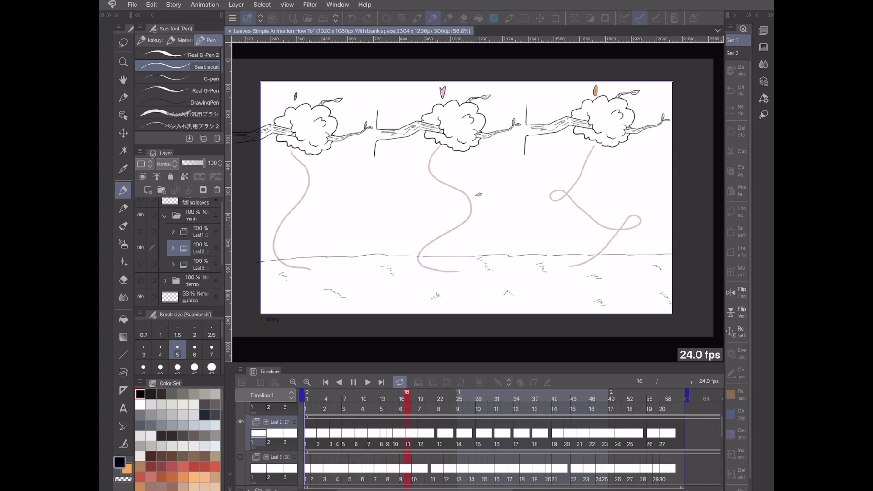
key(space)
Step: Show the Leaf 1 layer and play both leaves together
click(140, 231)
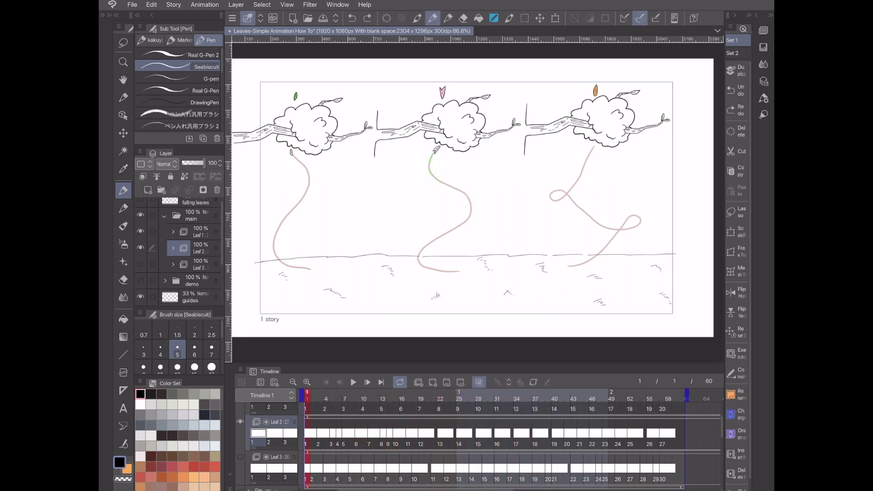
key(Return)
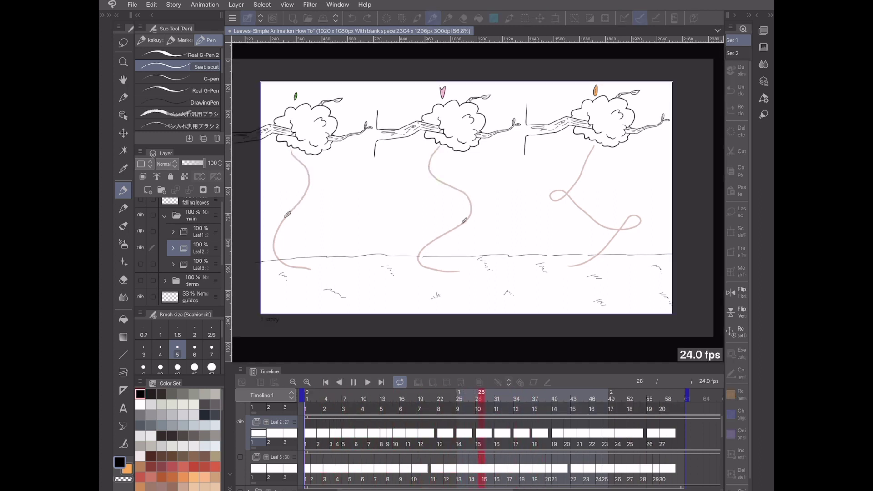
click(354, 382)
Step: Hide the guides layer and replay the two leaves from the first frame
click(140, 297)
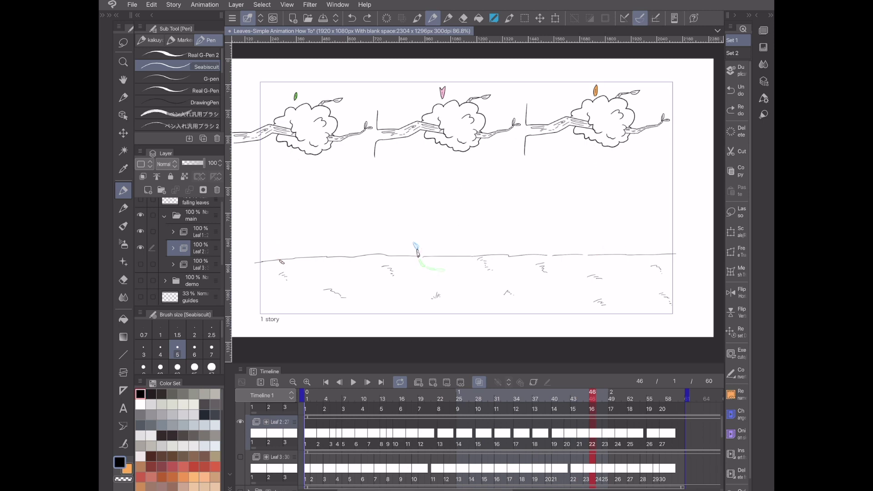
click(326, 382)
key(Return)
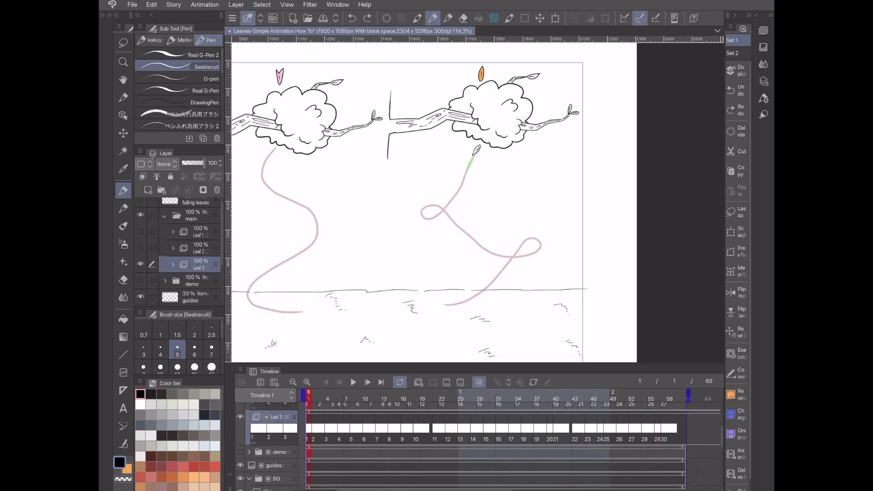
Step: Examine the third leaf's double-loop path from the tree down to the ground
scroll(474, 203, up, 2)
scroll(474, 203, down, 2)
scroll(474, 203, up, 1)
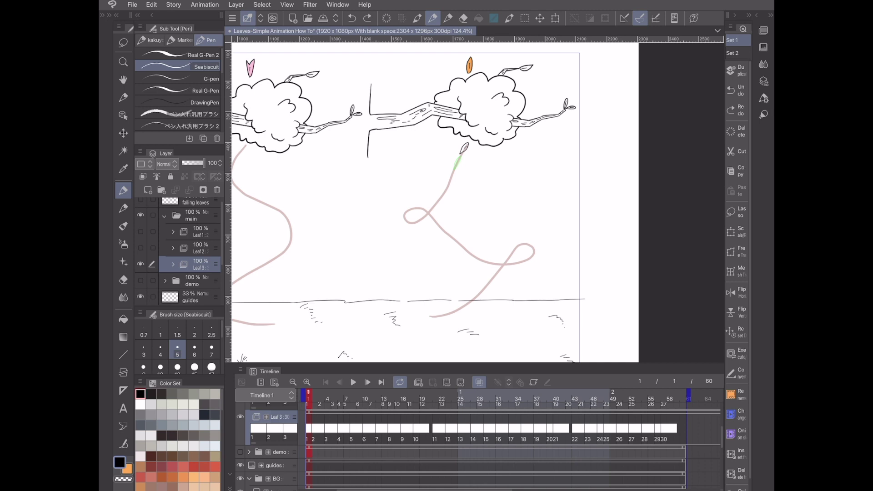
scroll(474, 202, up, 2)
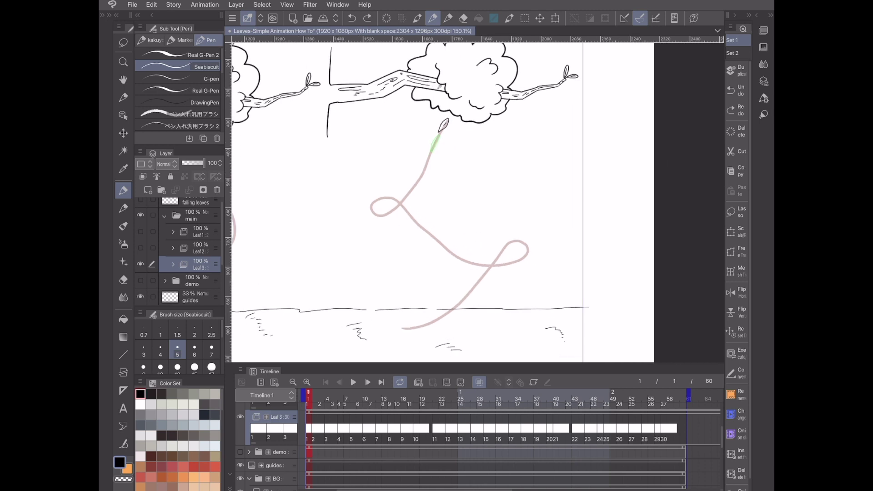
scroll(474, 202, down, 2)
scroll(562, 227, up, 2)
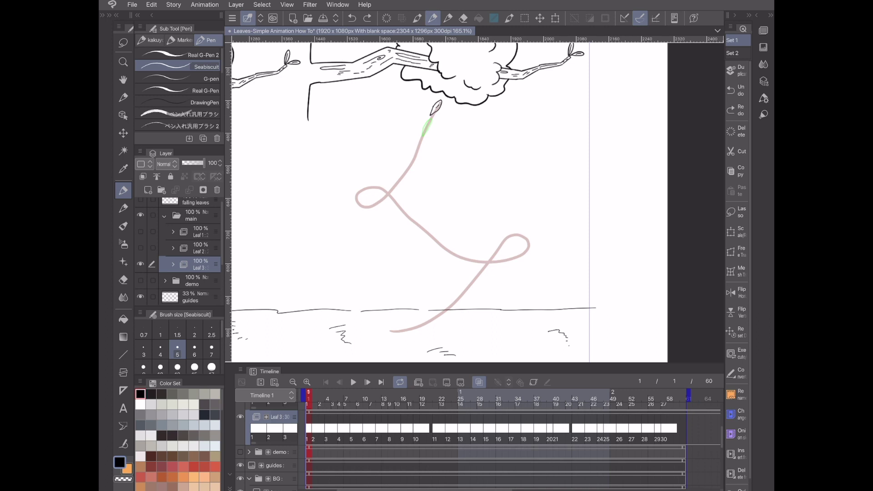
scroll(430, 115, down, 3)
scroll(638, 255, up, 2)
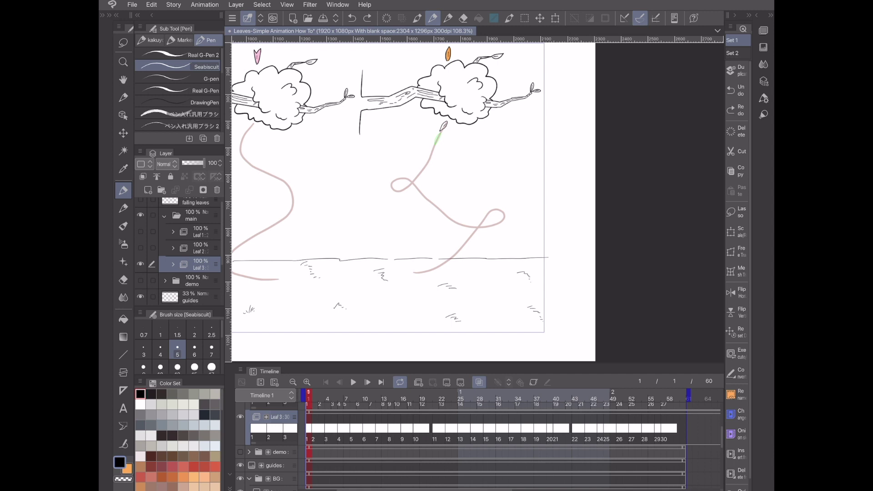
scroll(496, 205, up, 2)
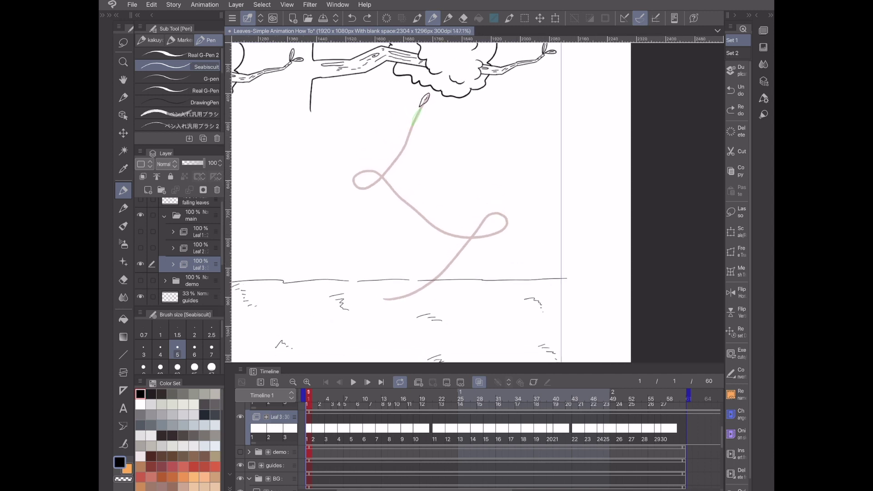
Step: Play the third leaf's animation, stop at frame 18 and inspect the leaf beside the first loop
click(353, 382)
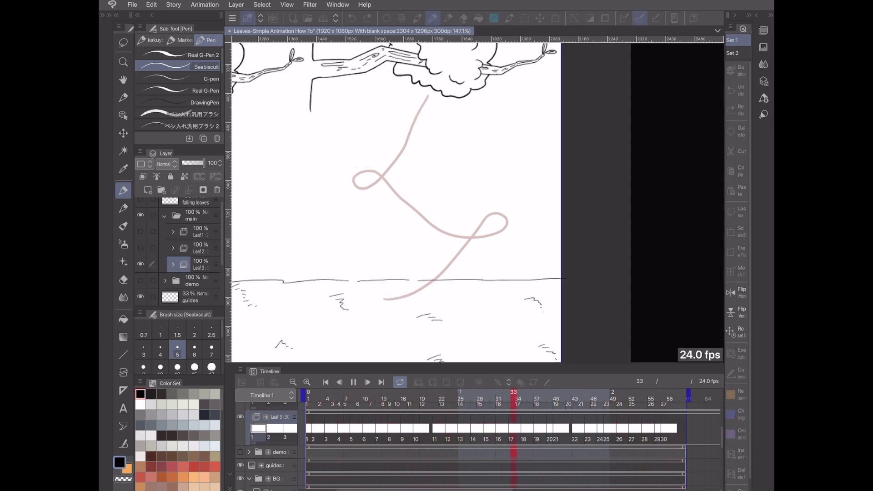
key(Return)
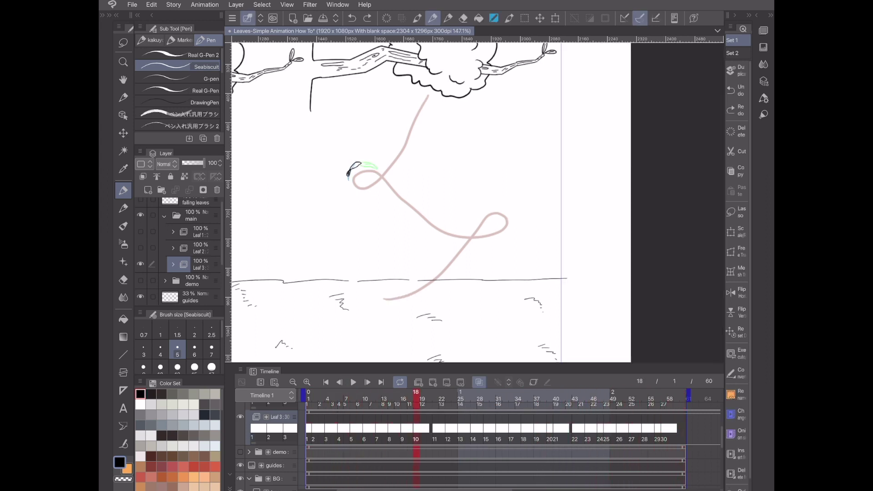
scroll(370, 145, up, 5)
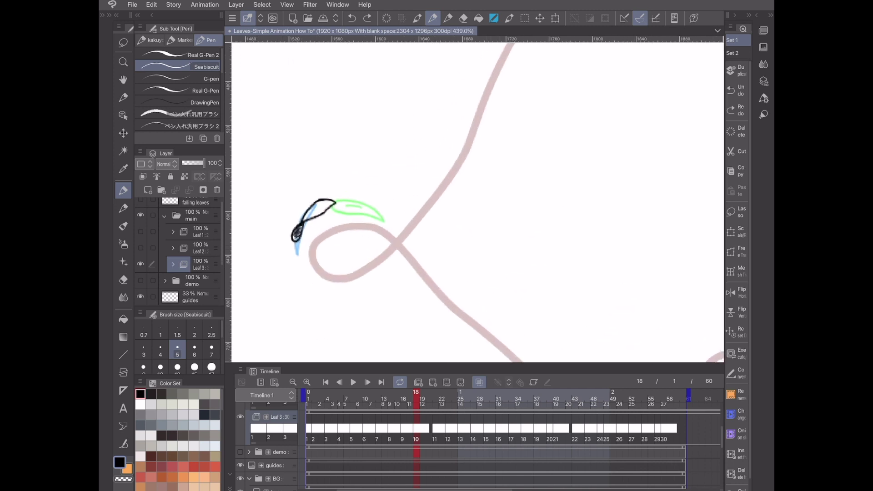
scroll(353, 131, down, 2)
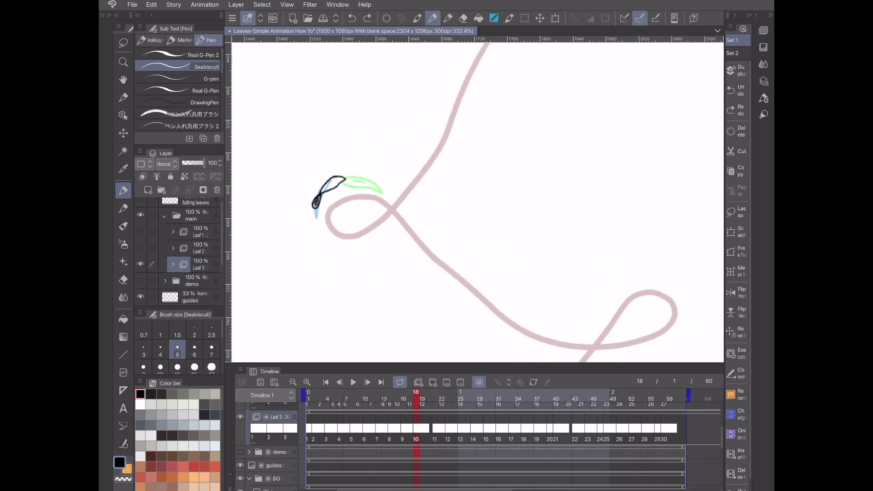
Step: Inspect the leaf at frame 40 beside the second loop, and replay the third leaf's animation from the first frame
scroll(477, 200, right, 3)
scroll(478, 200, down, 2)
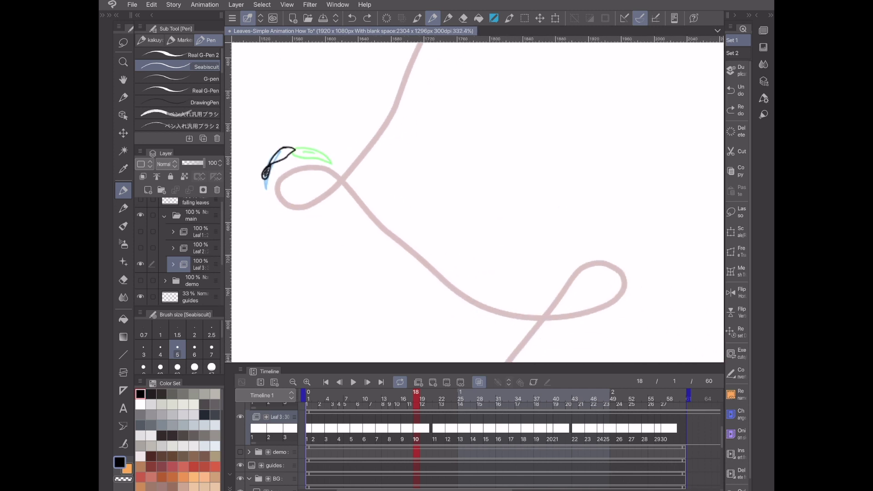
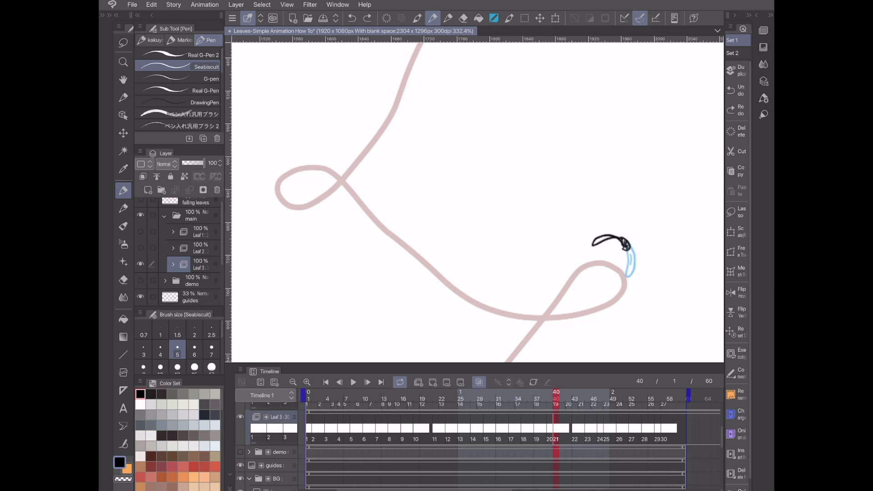
scroll(493, 186, down, 4)
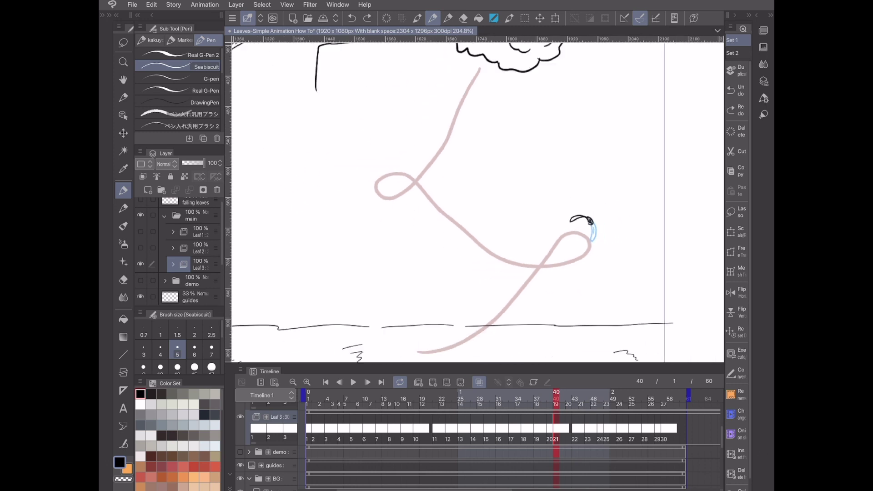
scroll(473, 202, down, 1)
click(325, 382)
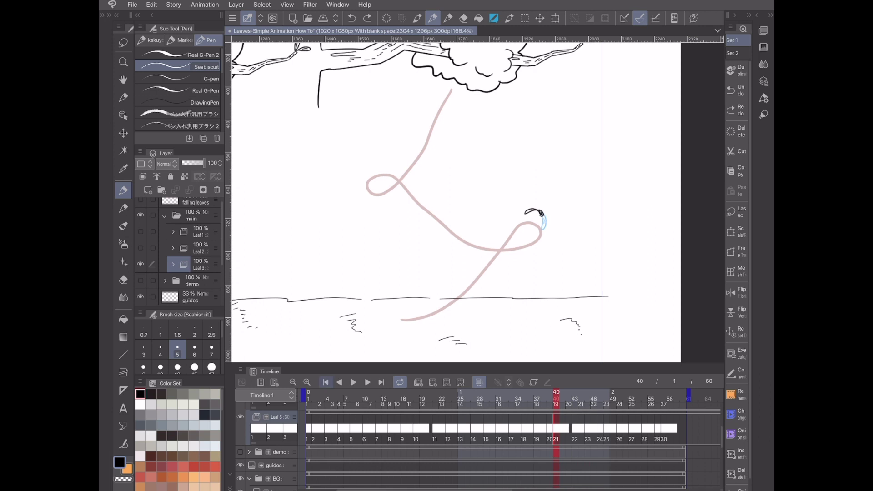
click(352, 382)
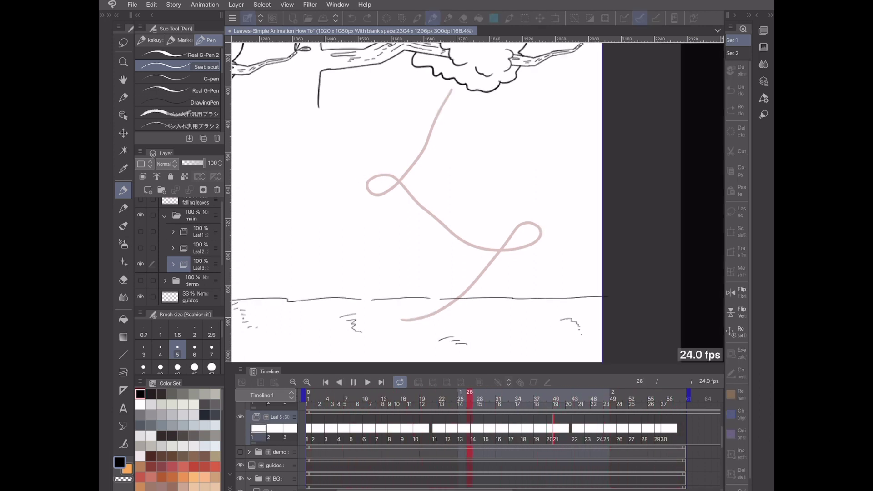
key(space)
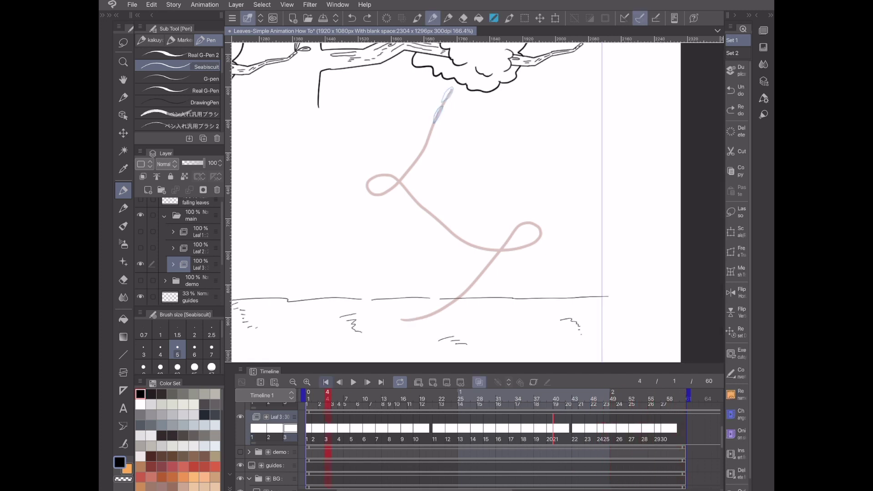
Step: Draw the third leaf at frame 4 on the guide path just below its previous position, with a short midvein
key(Right)
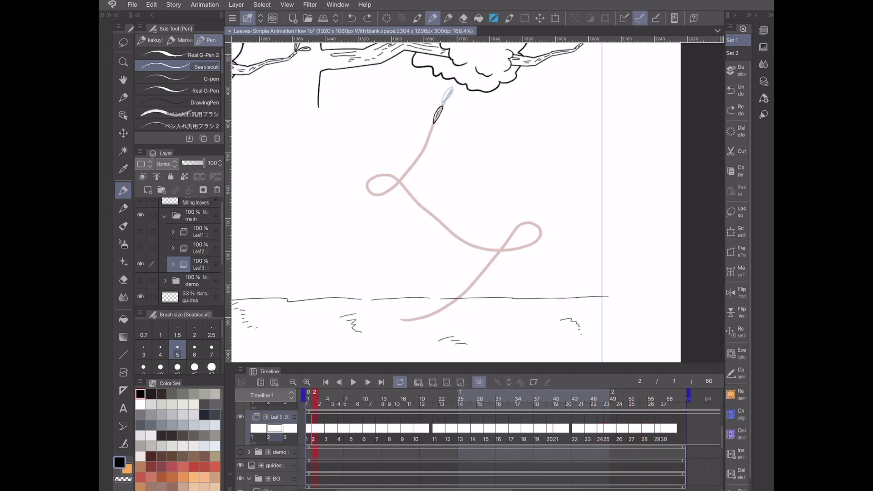
scroll(442, 128, up, 3)
click(334, 427)
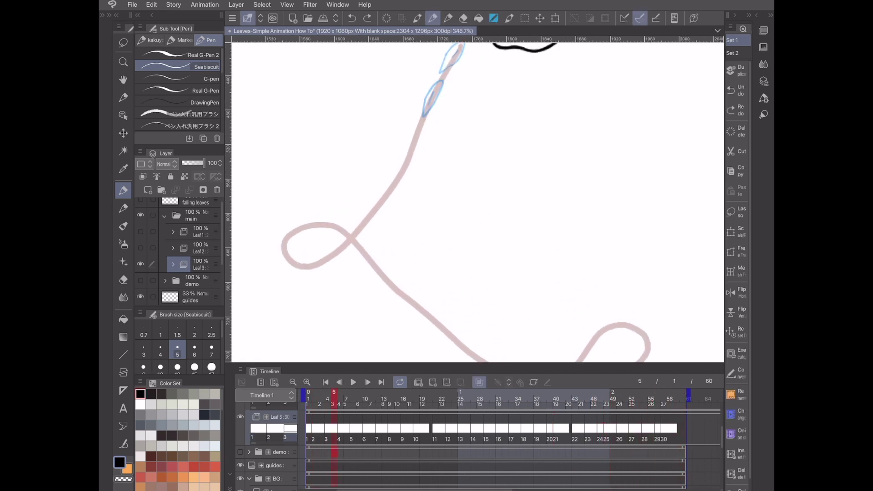
scroll(406, 116, up, 2)
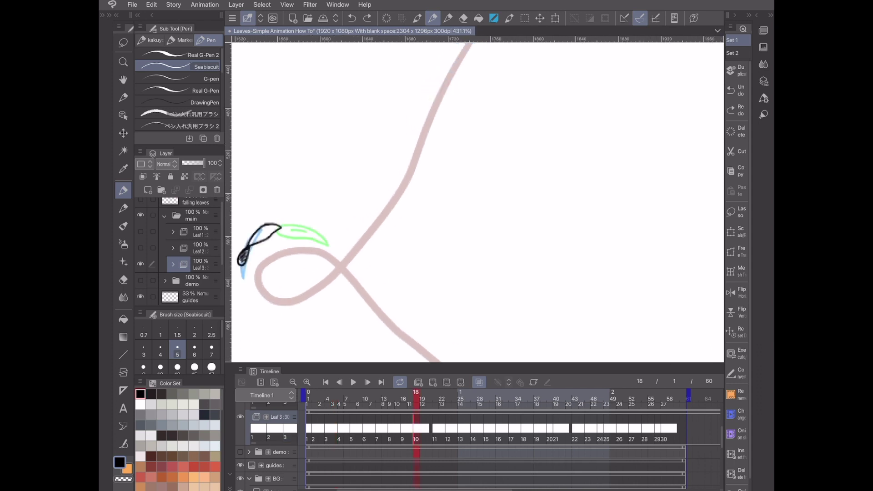
click(326, 428)
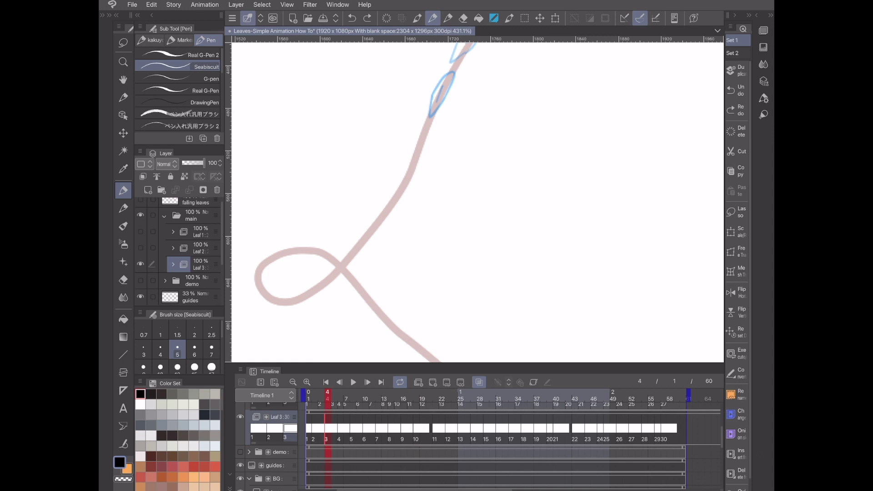
mouse_move(408, 171)
mouse_down()
mouse_move(426, 131)
mouse_move(408, 174)
mouse_up()
drag(421, 144, 419, 153)
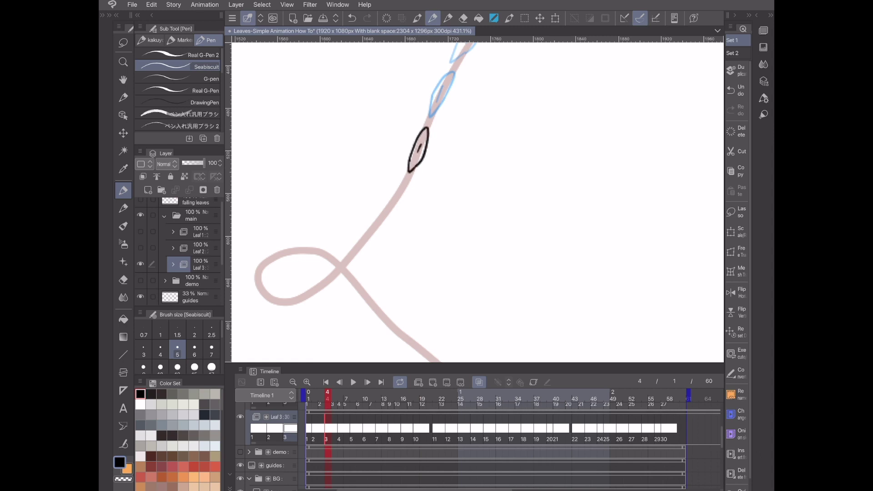
Step: Draw the leaf at frames 6 and 9, following the path down to just above the first loop's crossing
click(340, 428)
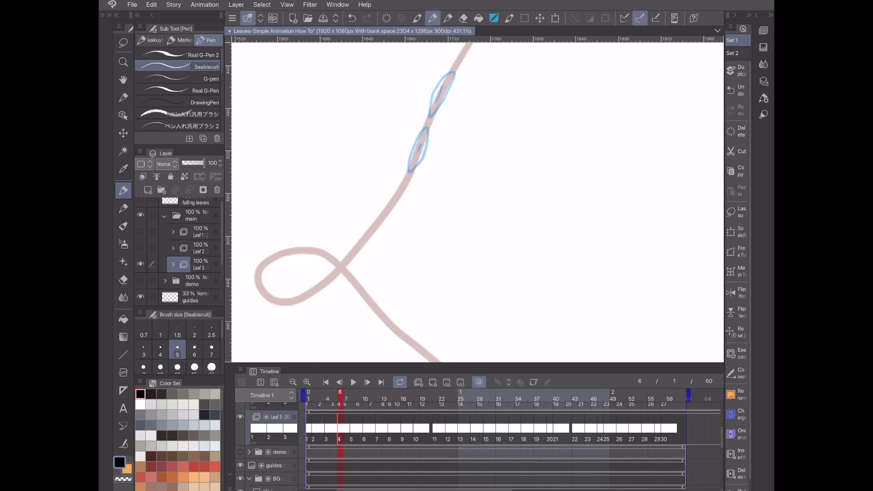
mouse_move(405, 189)
mouse_down()
mouse_move(377, 222)
mouse_move(388, 209)
mouse_up()
click(359, 428)
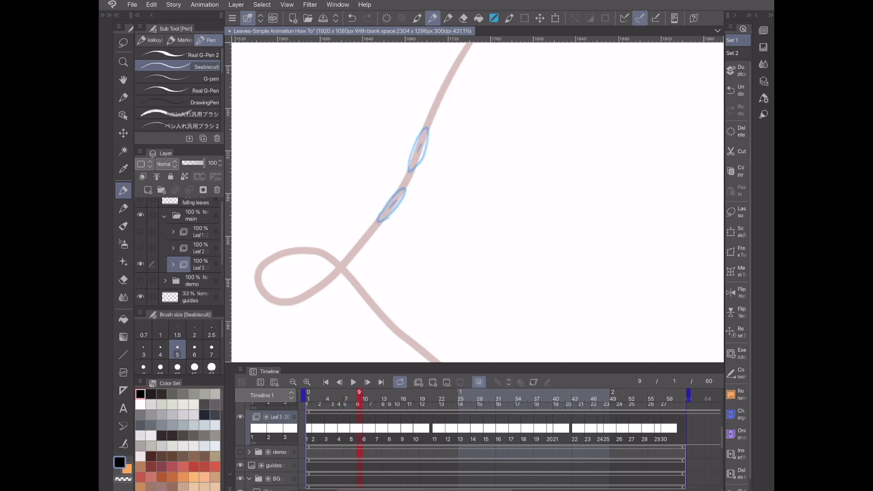
mouse_move(349, 256)
mouse_down()
mouse_move(371, 231)
mouse_move(346, 262)
mouse_move(355, 250)
mouse_up()
Step: At frame 11, mark the crossing and the loop's curve, undo both marks, and draw a thin leaf along the path just past the crossing
click(372, 428)
scroll(448, 237, up, 3)
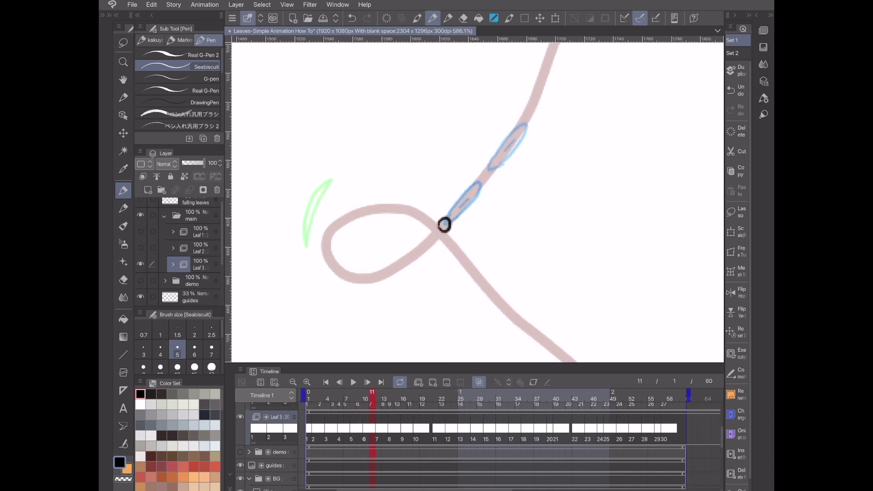
key(ctrl+z)
mouse_move(436, 249)
mouse_down()
mouse_move(361, 302)
mouse_move(316, 267)
mouse_move(332, 276)
mouse_up()
key(ctrl+z)
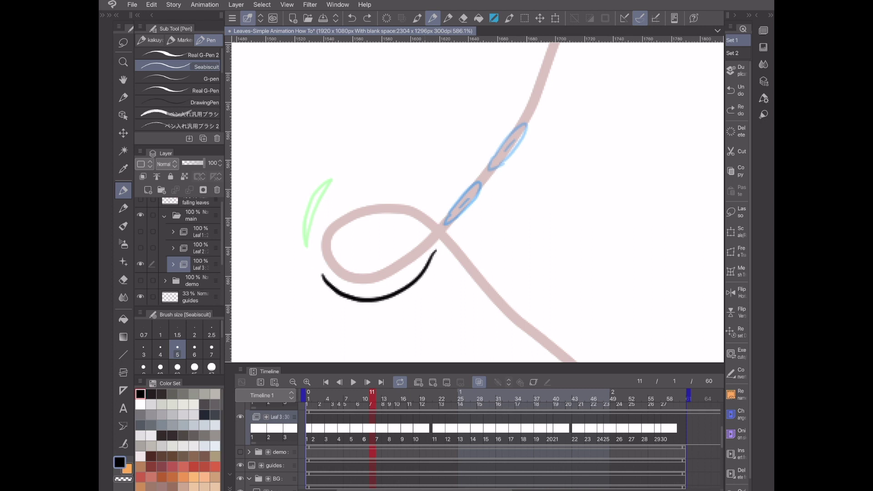
key(ctrl+z)
mouse_move(438, 239)
mouse_down()
mouse_move(378, 280)
mouse_move(439, 237)
mouse_up()
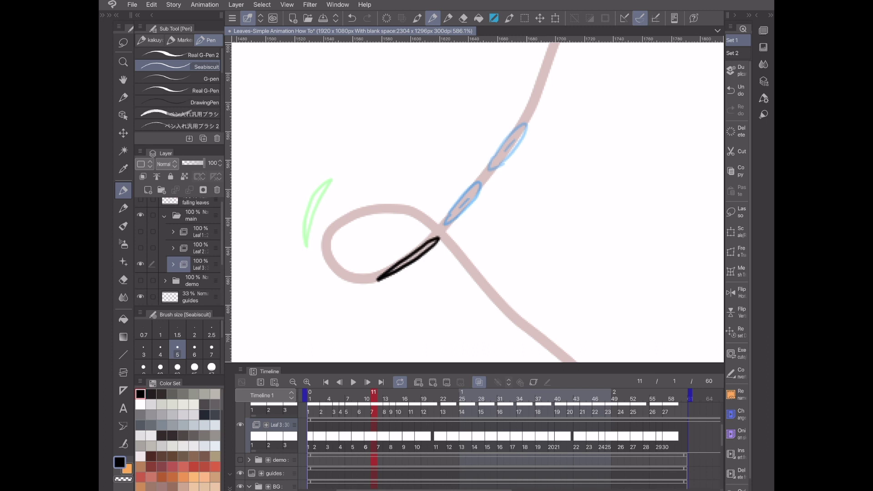
mouse_move(290, 203)
mouse_down()
mouse_move(288, 214)
mouse_move(321, 237)
mouse_up()
key(ctrl+z)
key(ctrl+z)
key(ctrl+z)
Step: Draw the leaf at frames 13 and 15 around the underside of the first loop, leading up to the existing leaf at frame 17
click(386, 396)
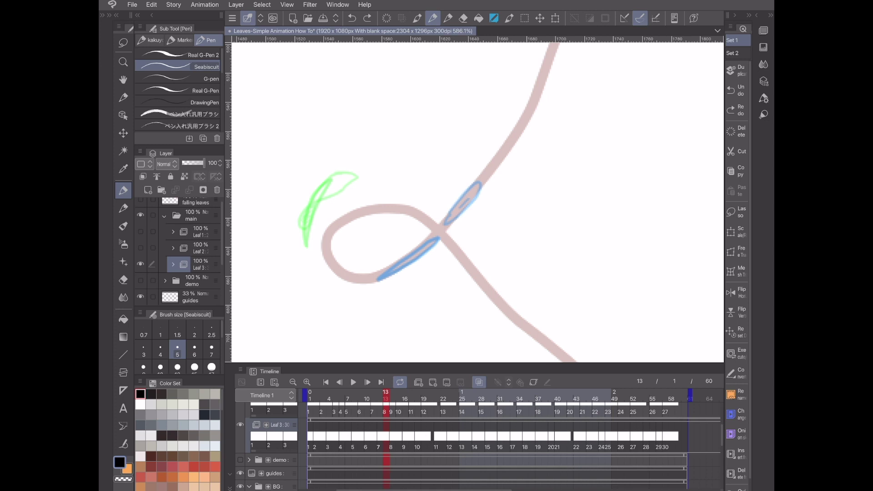
mouse_move(363, 288)
mouse_down()
mouse_move(335, 286)
mouse_move(331, 270)
mouse_move(367, 282)
mouse_move(356, 278)
mouse_up()
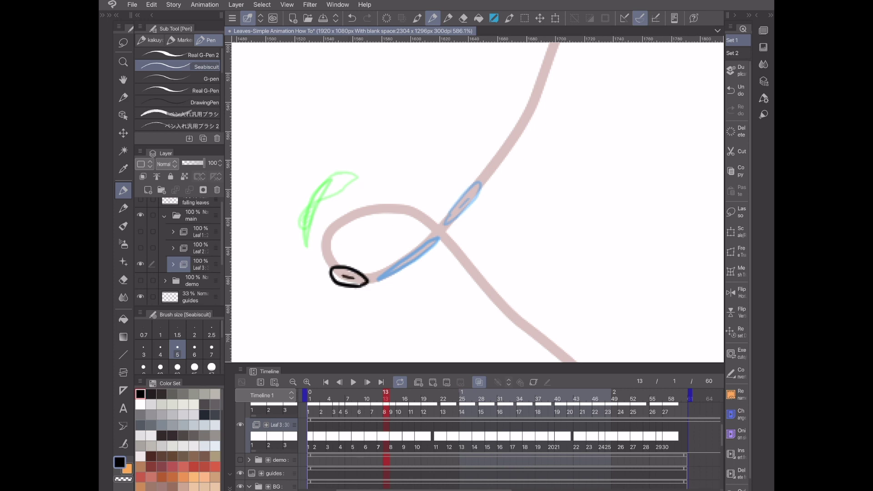
click(398, 393)
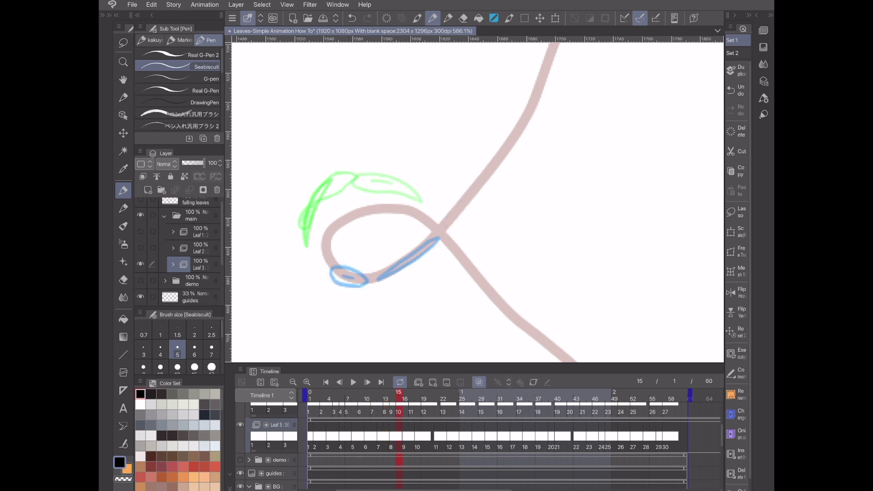
mouse_move(329, 275)
mouse_down()
mouse_move(305, 255)
mouse_move(303, 232)
mouse_move(328, 275)
mouse_up()
drag(308, 246, 318, 262)
key(Right)
key(Right)
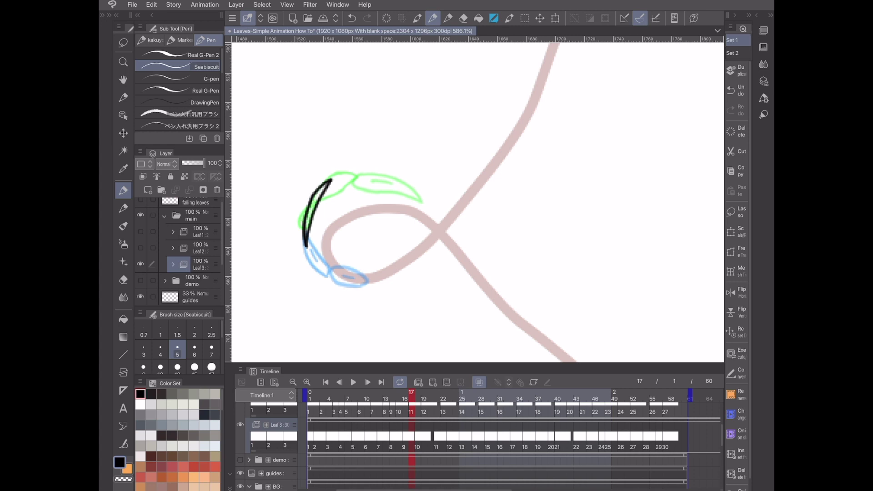
Step: Review the whole double-loop path and play the third leaf's animation from the first frame
scroll(410, 240, down, 5)
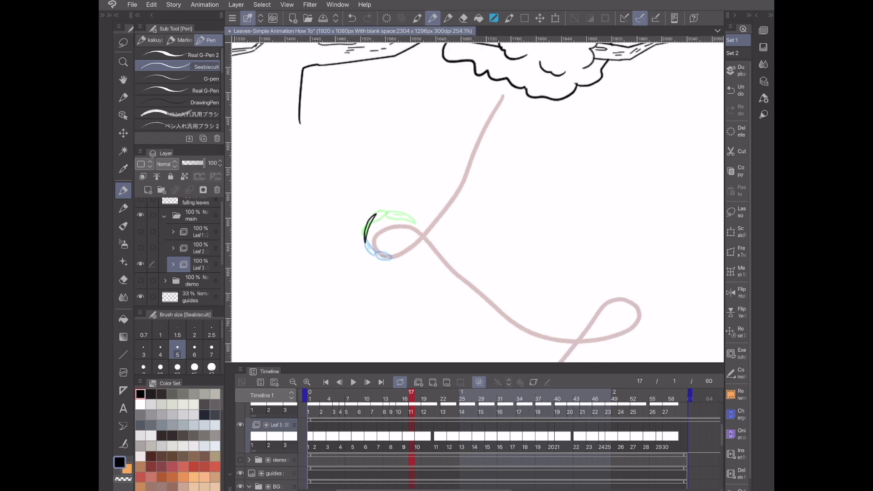
scroll(477, 202, right, 2)
scroll(477, 202, up, 2)
scroll(478, 202, down, 4)
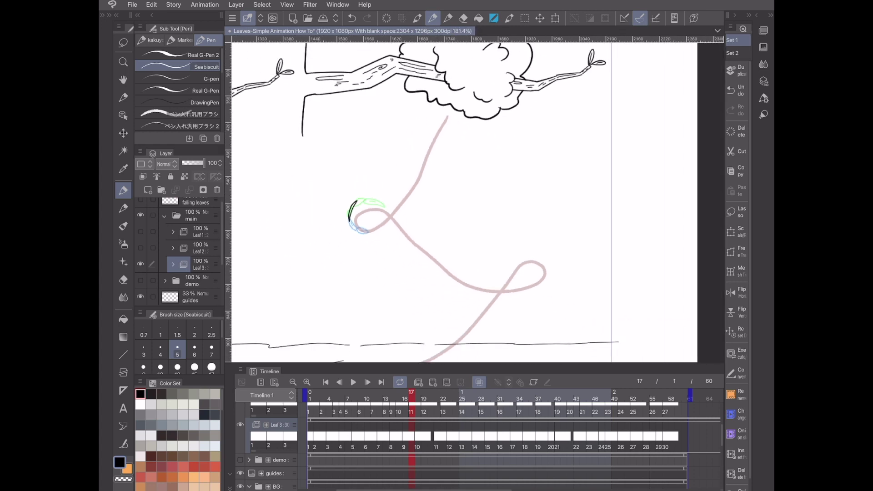
scroll(478, 203, up, 2)
scroll(475, 202, down, 2)
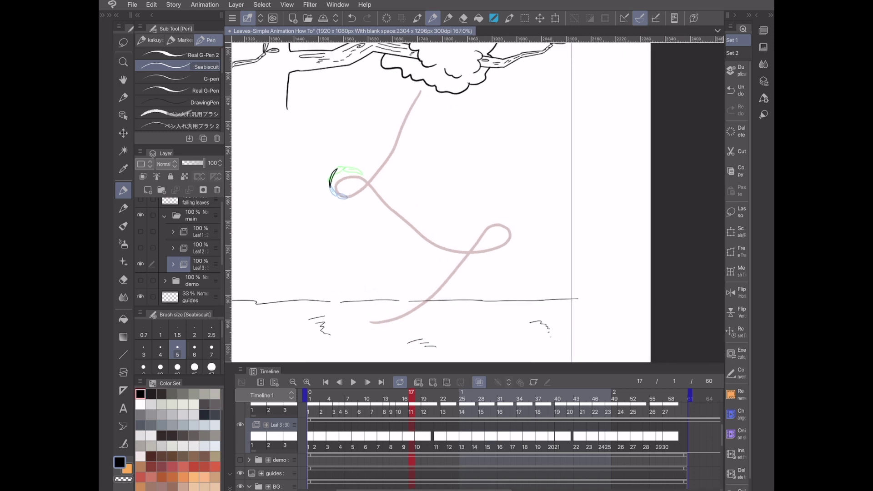
scroll(535, 225, up, 1)
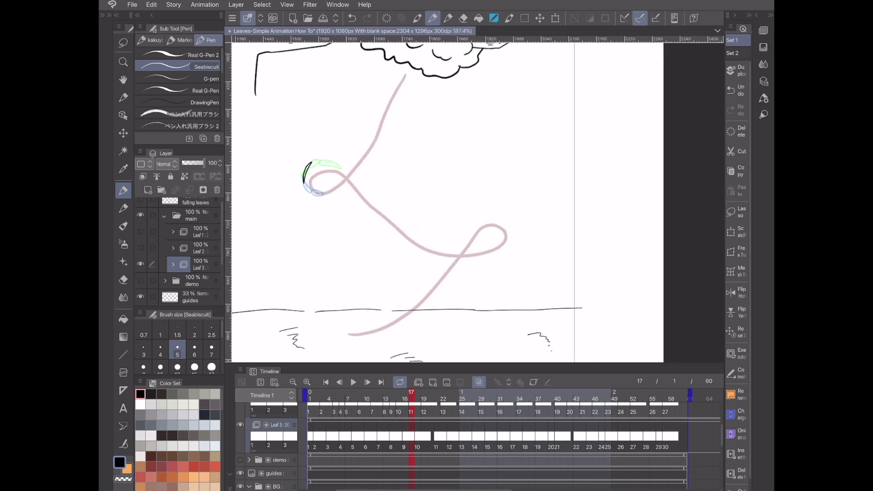
click(325, 382)
click(353, 382)
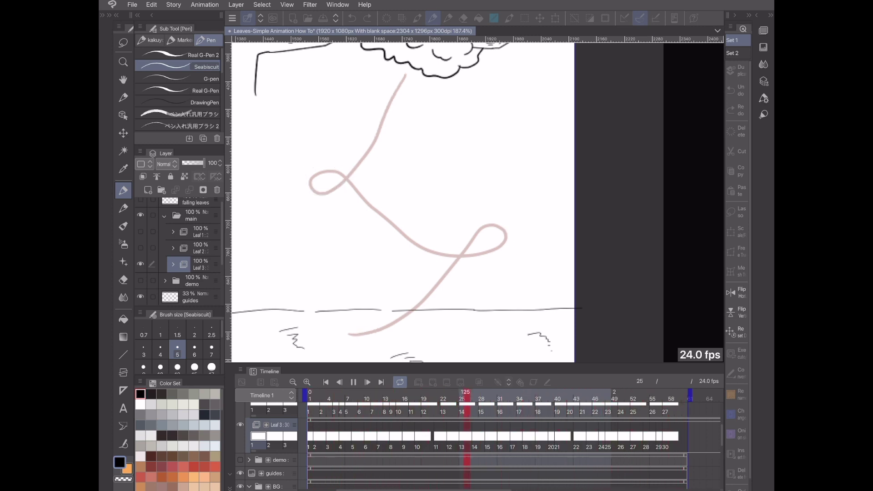
click(353, 382)
Step: Draw the leaf at frame 24 on the path just below the first loop's crossing
click(443, 395)
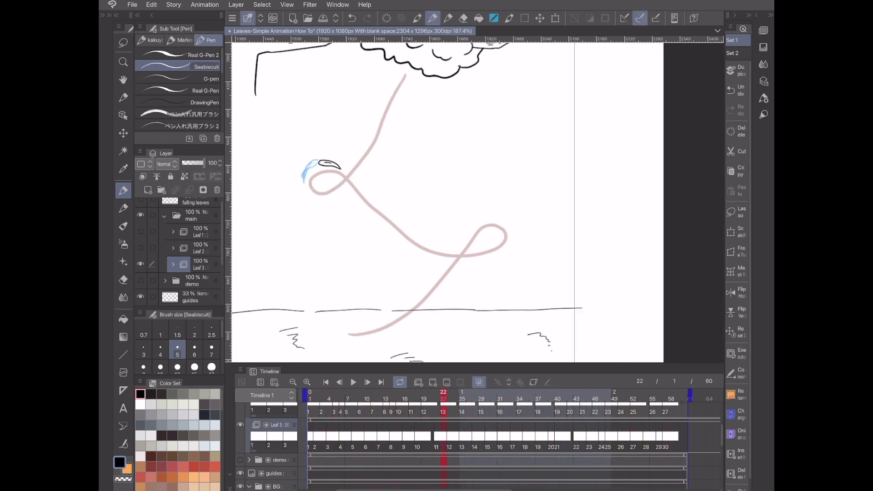
scroll(342, 148, up, 5)
click(456, 396)
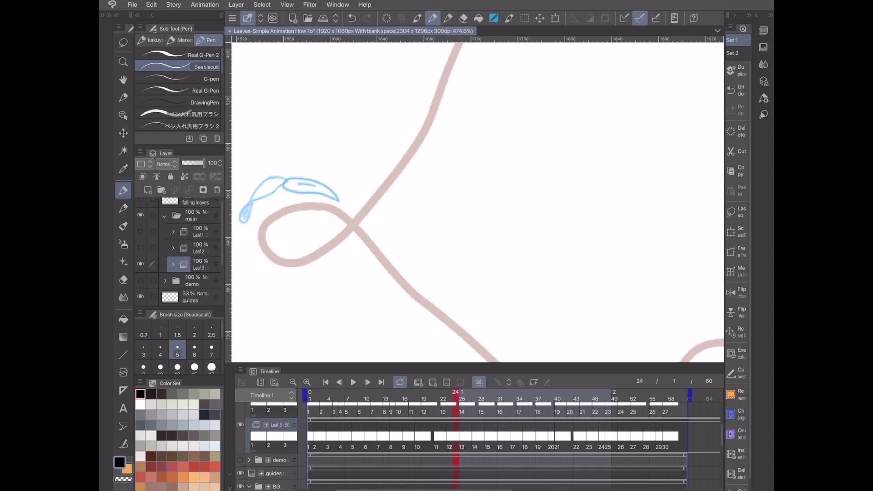
scroll(342, 200, up, 2)
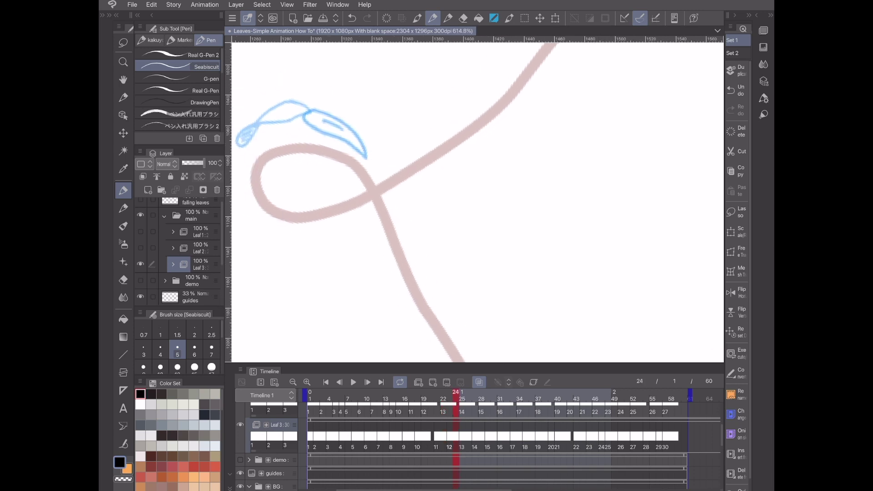
scroll(342, 200, down, 2)
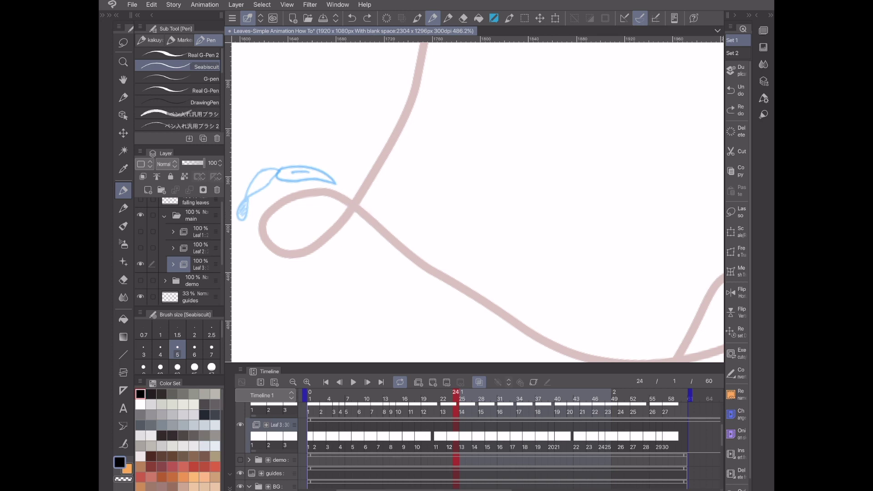
drag(360, 220, 377, 221)
mouse_move(377, 224)
mouse_down()
mouse_move(382, 230)
mouse_move(370, 214)
mouse_up()
scroll(433, 238, down, 5)
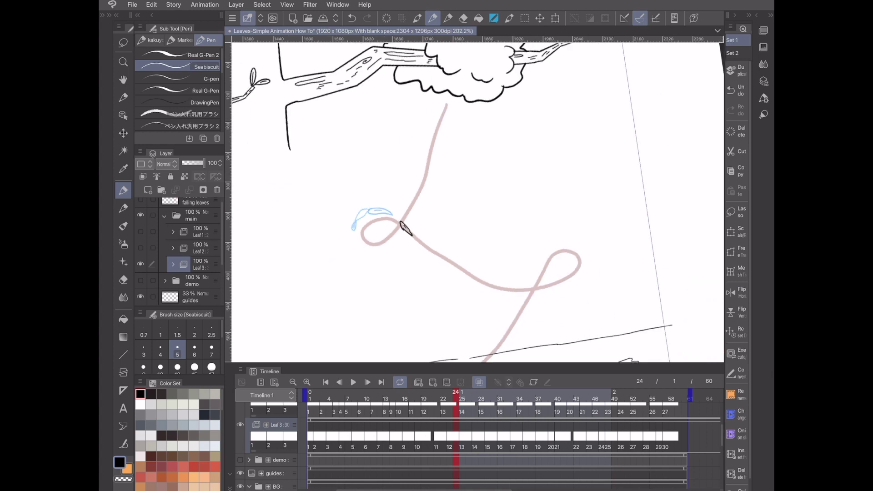
Step: Check the leaf at frame 41 beside the second loop, and draw the leaf at frame 26 further down the path between the loops
click(564, 396)
drag(477, 202, 434, 180)
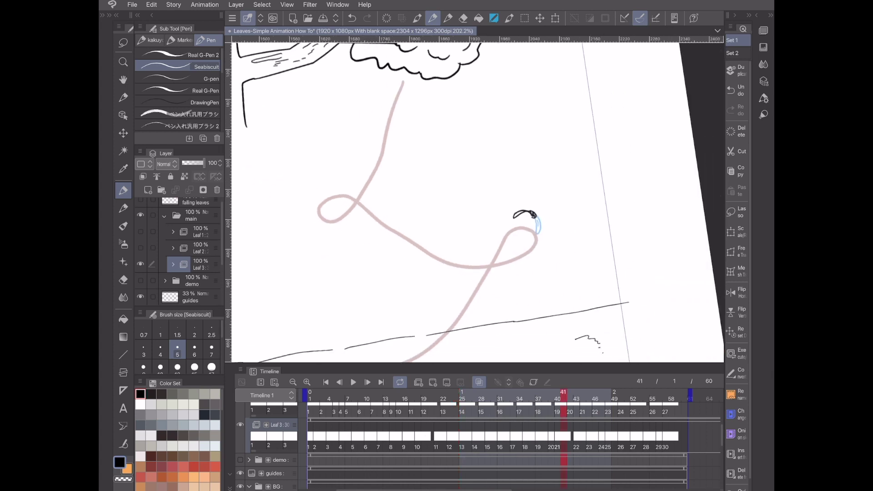
click(453, 395)
click(468, 395)
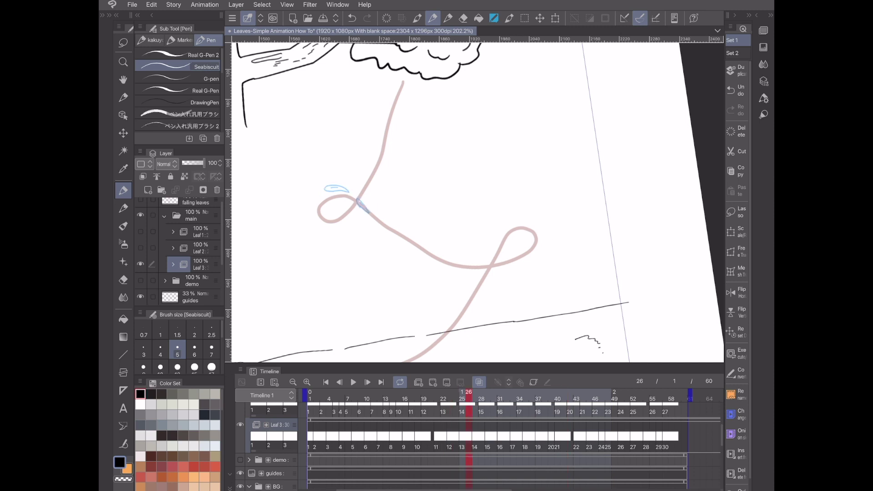
scroll(470, 168, up, 3)
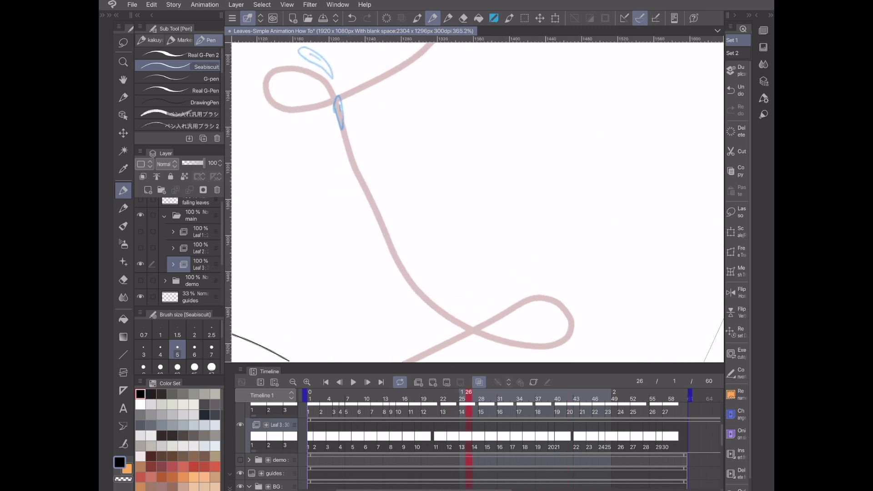
drag(351, 167, 347, 144)
mouse_move(346, 144)
mouse_down()
mouse_move(350, 164)
mouse_move(361, 180)
mouse_up()
drag(352, 160, 355, 170)
Step: Draw the next two leaf positions down the path towards the second loop, ending at frame 30
click(475, 395)
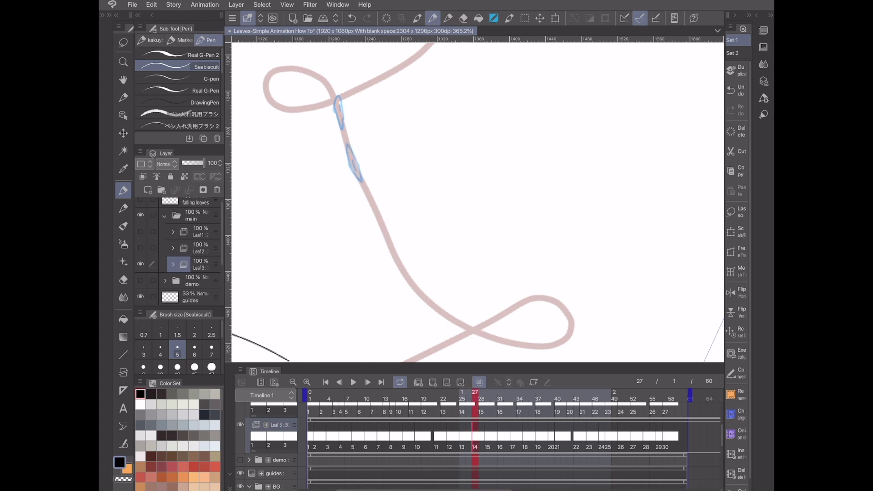
mouse_move(371, 209)
mouse_down()
mouse_move(368, 190)
mouse_move(383, 225)
mouse_up()
mouse_move(380, 210)
mouse_down()
mouse_move(391, 256)
mouse_move(408, 277)
mouse_up()
key(ctrl+Right)
key(ctrl+Right)
key(ctrl+Right)
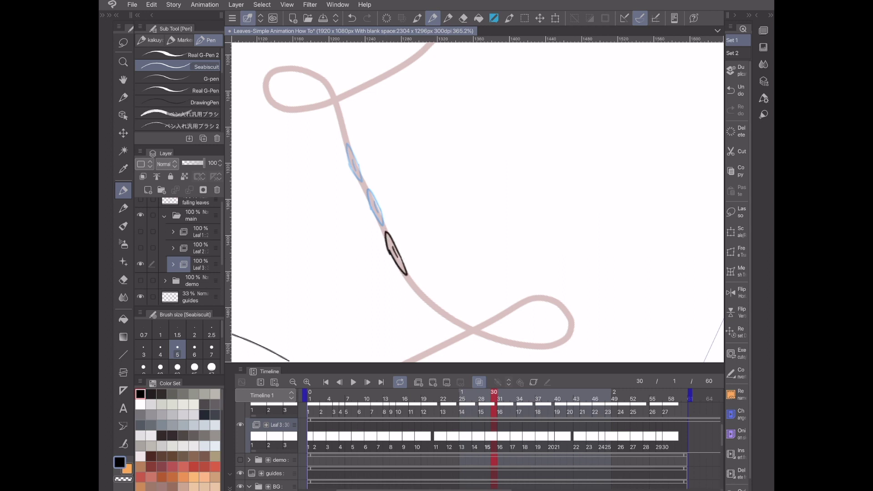
Step: Advance the third leaf to frame 32, the next empty position before the second loop
key(ctrl+Right)
key(ctrl+Right)
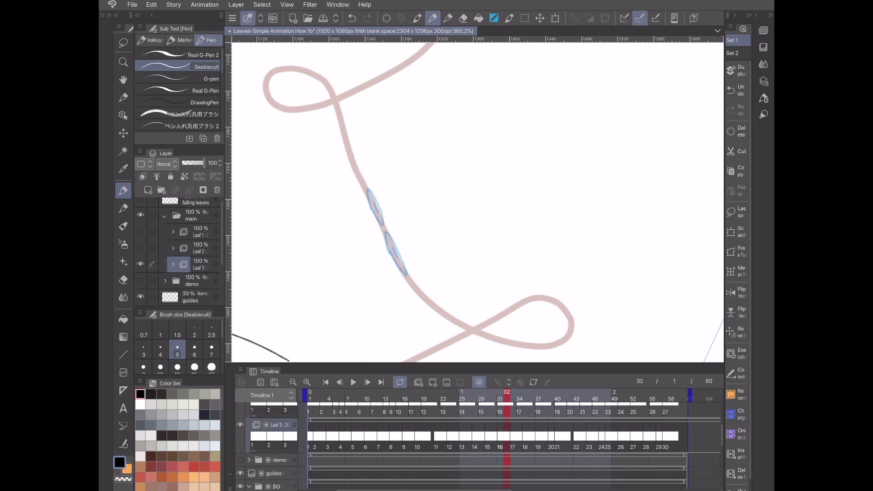
scroll(477, 202, up, 2)
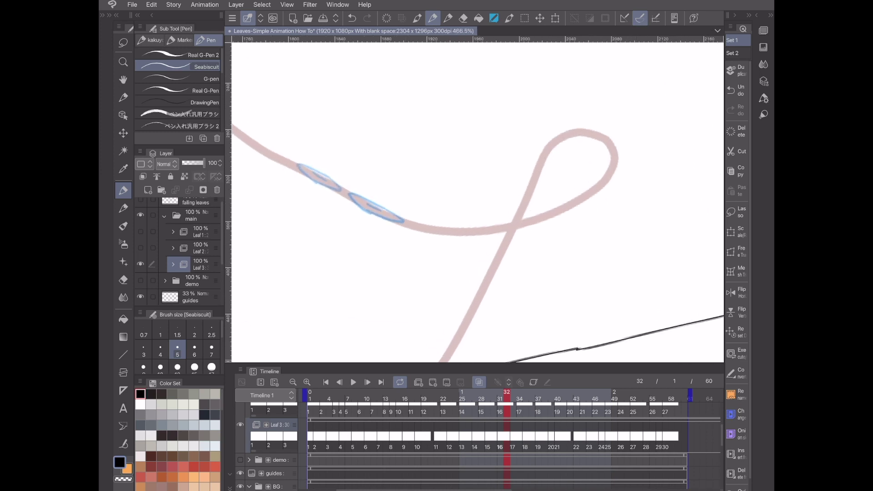
scroll(477, 203, up, 1)
mouse_move(421, 232)
mouse_down()
mouse_move(471, 233)
mouse_move(430, 235)
mouse_move(423, 230)
mouse_move(432, 225)
mouse_move(464, 229)
mouse_move(425, 234)
mouse_up()
key(ctrl+z)
key(ctrl+z)
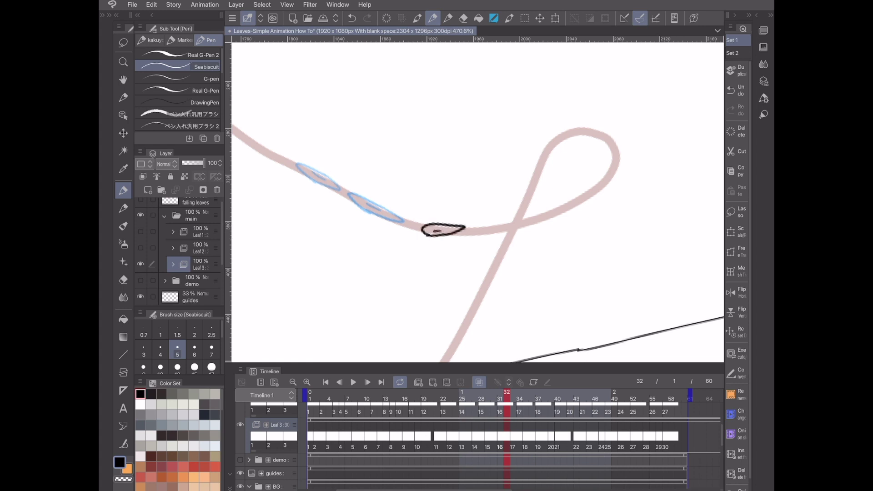
key(ctrl+z)
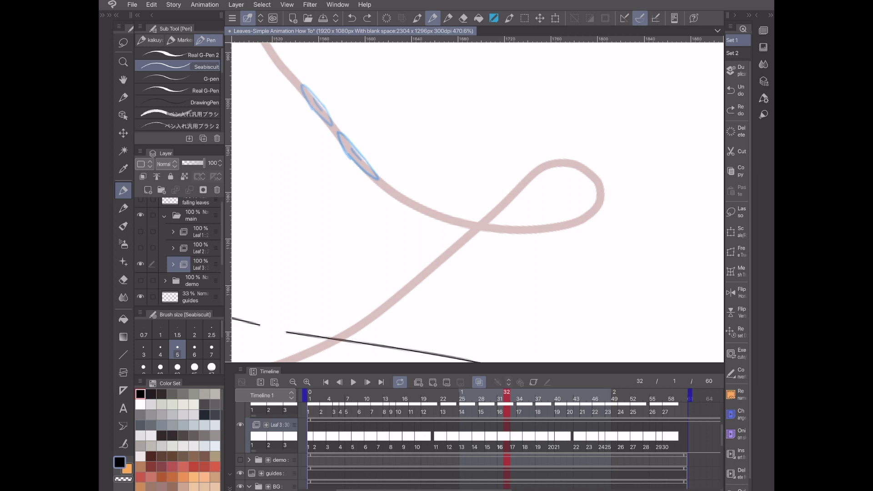
Step: Draw the leaf at frame 32 on the path approaching the second loop, and go to frame 34
mouse_move(400, 205)
mouse_down()
mouse_move(420, 213)
mouse_move(407, 205)
mouse_up()
scroll(478, 202, down, 2)
click(519, 435)
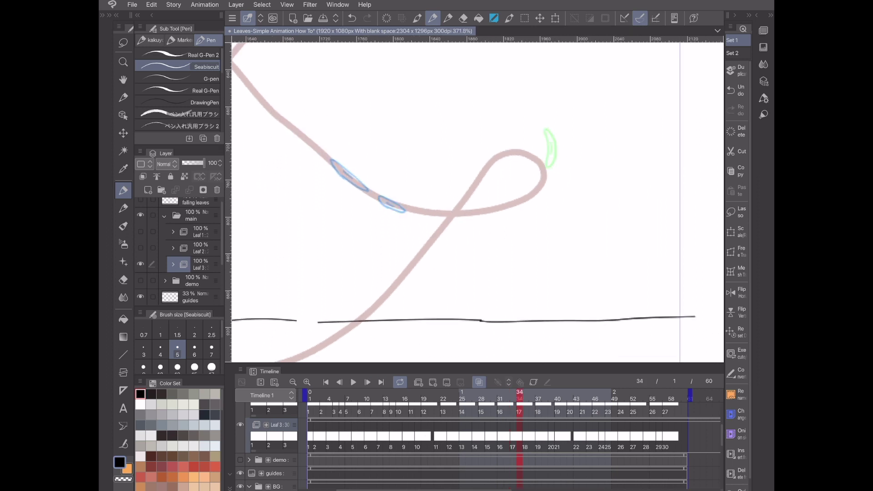
scroll(523, 191, up, 2)
scroll(476, 202, up, 1)
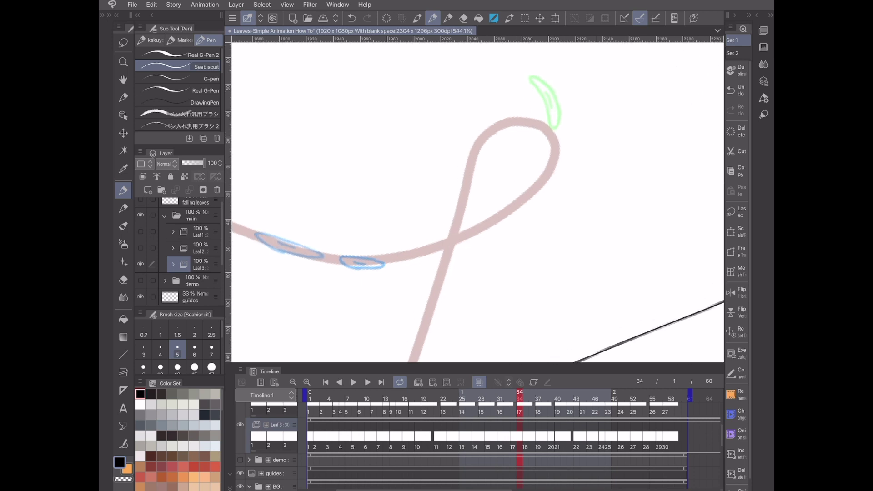
mouse_move(400, 261)
mouse_down()
mouse_move(439, 252)
mouse_move(401, 262)
mouse_up()
drag(422, 257, 416, 260)
click(532, 392)
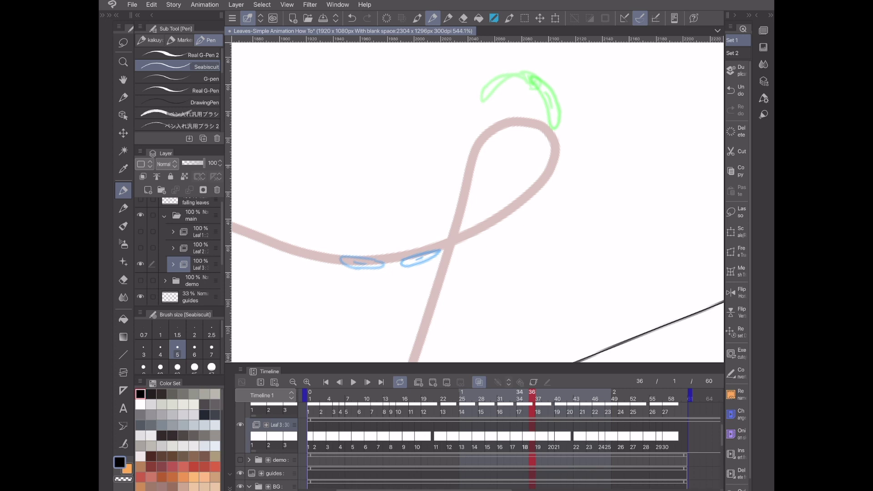
key(Left)
key(Left)
key(ctrl+z)
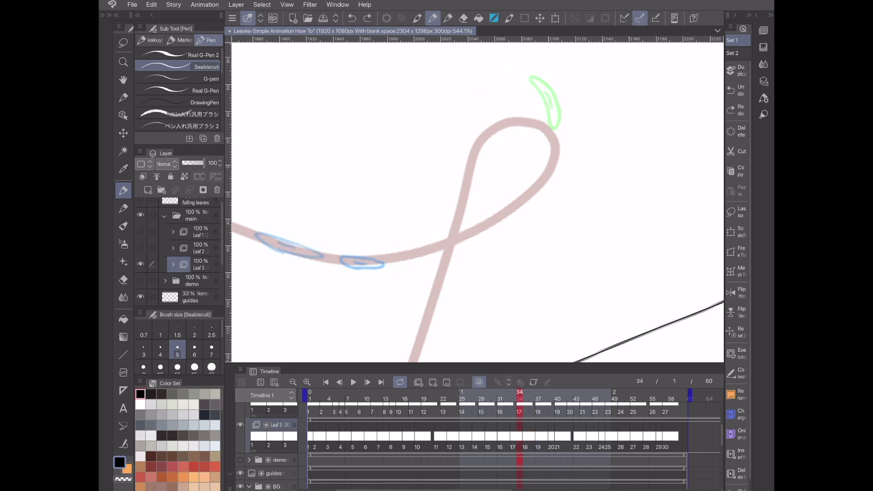
Step: Draw the leaf at frame 34 just before the second loop's crossing and at frame 36 just past it
mouse_move(401, 258)
mouse_down()
mouse_move(438, 249)
mouse_move(399, 265)
mouse_move(423, 257)
mouse_up()
key(Right)
key(Right)
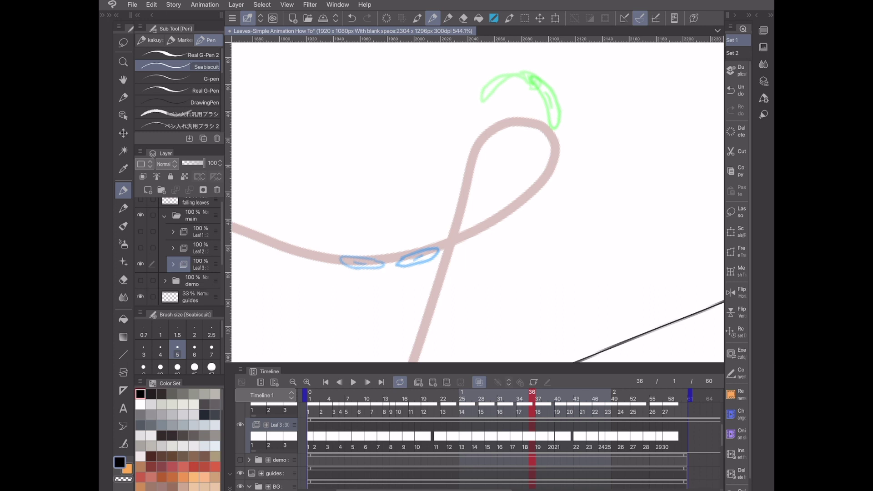
mouse_move(452, 244)
mouse_down()
mouse_move(489, 225)
mouse_move(447, 250)
mouse_move(473, 237)
mouse_move(398, 238)
mouse_up()
key(Right)
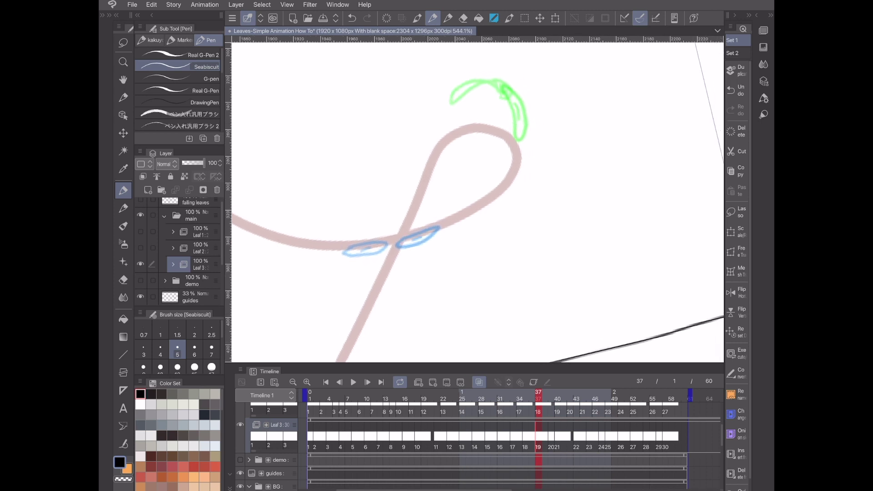
Step: Draw the leaf at frame 37 further along the second loop's underside and at frame 39 where the loop curves upward
drag(450, 226, 500, 194)
mouse_move(500, 194)
mouse_down()
mouse_move(485, 213)
mouse_move(451, 227)
mouse_move(424, 224)
mouse_move(434, 201)
mouse_move(440, 219)
mouse_move(406, 236)
mouse_move(446, 188)
mouse_move(410, 234)
mouse_move(424, 221)
mouse_up()
key(Right)
key(Right)
scroll(424, 202, up, 2)
key(ctrl+z)
scroll(481, 208, down, 3)
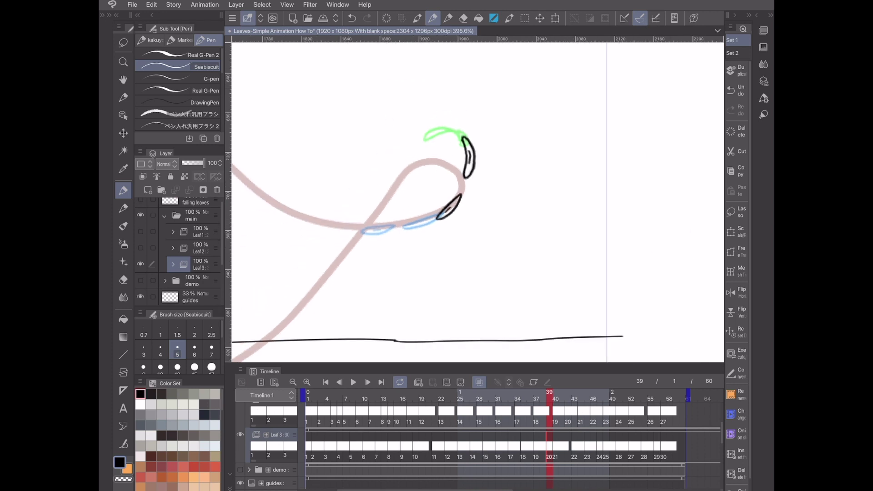
scroll(504, 217, down, 3)
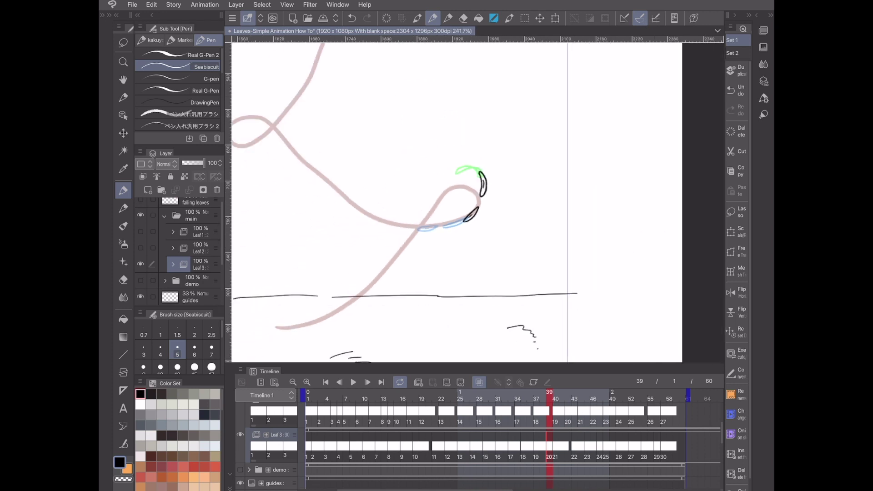
drag(389, 226, 479, 232)
drag(476, 199, 478, 200)
key(ctrl+z)
key(ctrl+z)
mouse_move(455, 238)
mouse_down()
mouse_move(501, 158)
mouse_move(517, 166)
mouse_up()
key(ctrl+z)
key(ctrl+z)
Step: Play the third leaf's animation with the whole double-loop path in view
scroll(545, 236, down, 3)
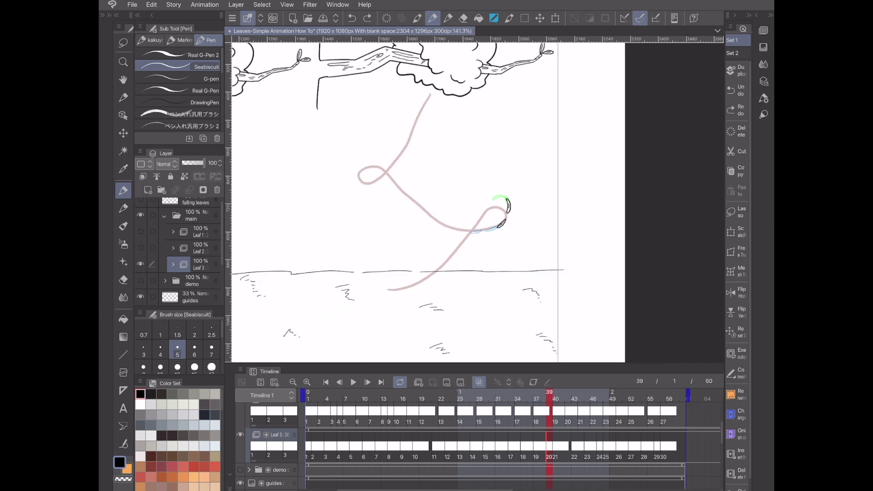
key(Return)
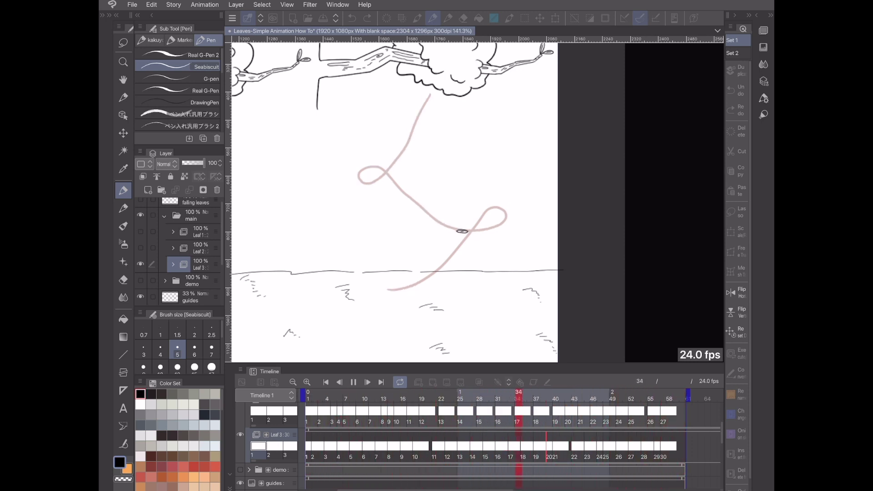
click(354, 382)
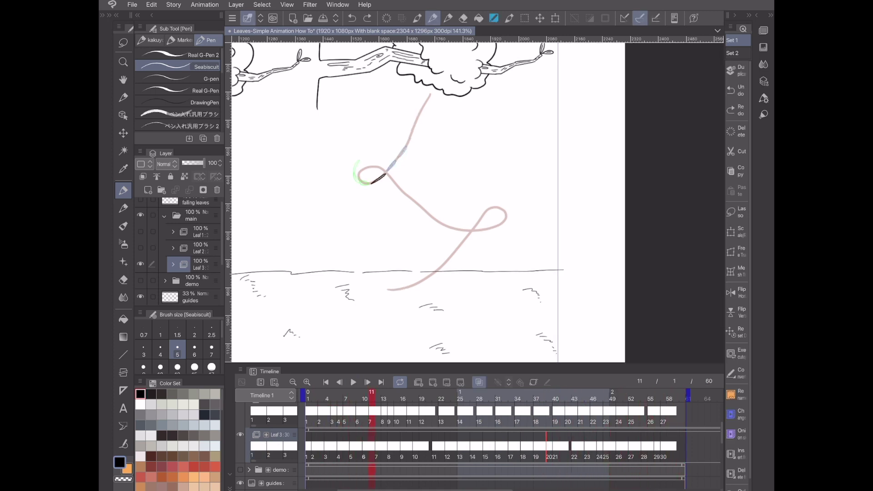
Step: Draw the leaf at frame 44 above the second loop, heading down its far side
click(561, 395)
click(580, 395)
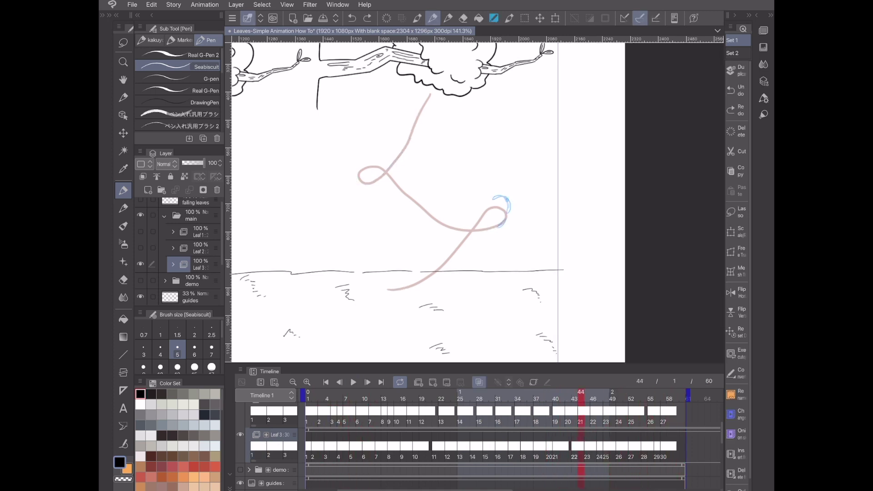
scroll(513, 215, up, 6)
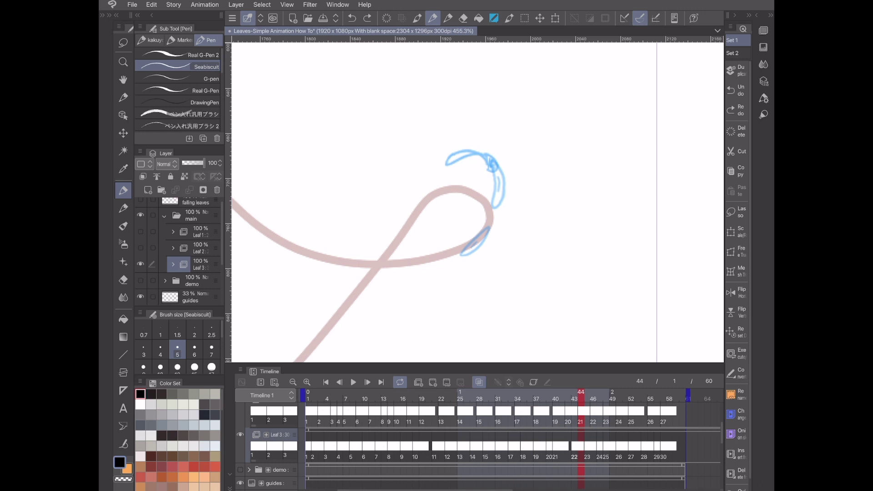
mouse_move(419, 196)
mouse_down()
mouse_move(453, 161)
mouse_move(420, 197)
mouse_move(452, 173)
mouse_move(422, 194)
mouse_up()
key(ctrl+z)
Step: Draw the leaf at frame 46 descending beside the second loop towards its crossing
click(592, 395)
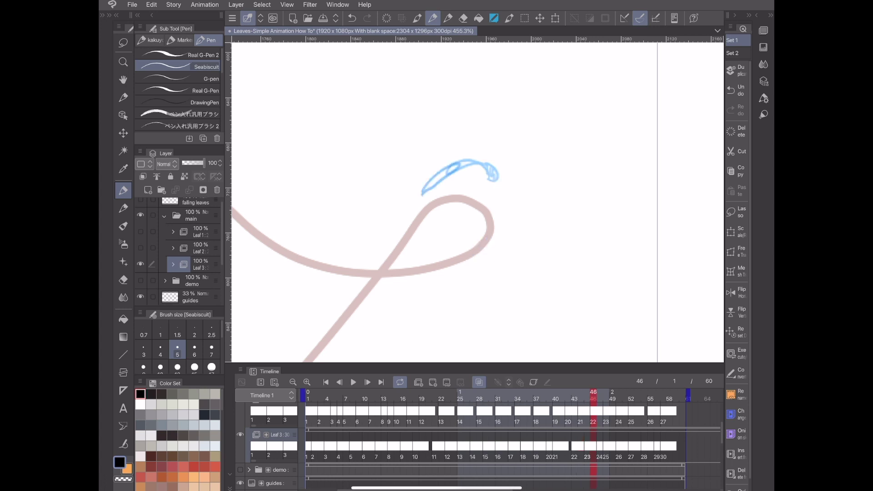
drag(404, 212, 403, 216)
scroll(478, 203, down, 3)
scroll(477, 202, up, 2)
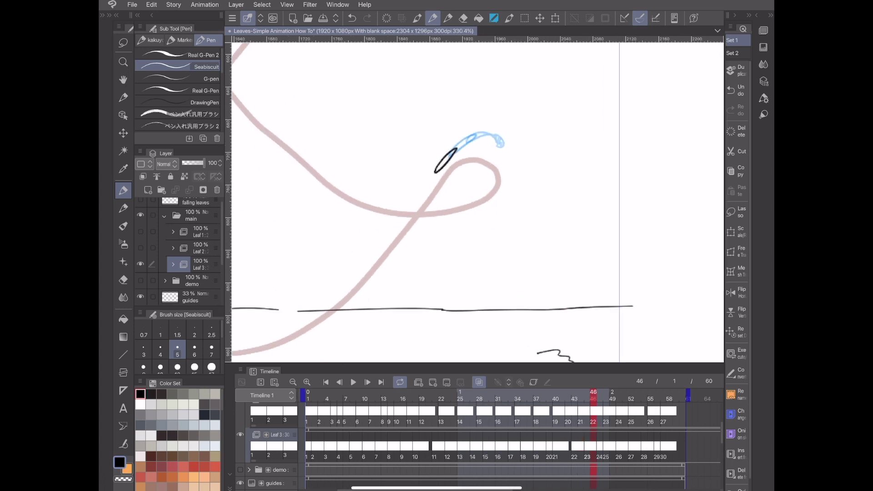
Step: Draw the leaf at frame 47 just above the second loop's crossing
key(Right)
scroll(338, 259, up, 1)
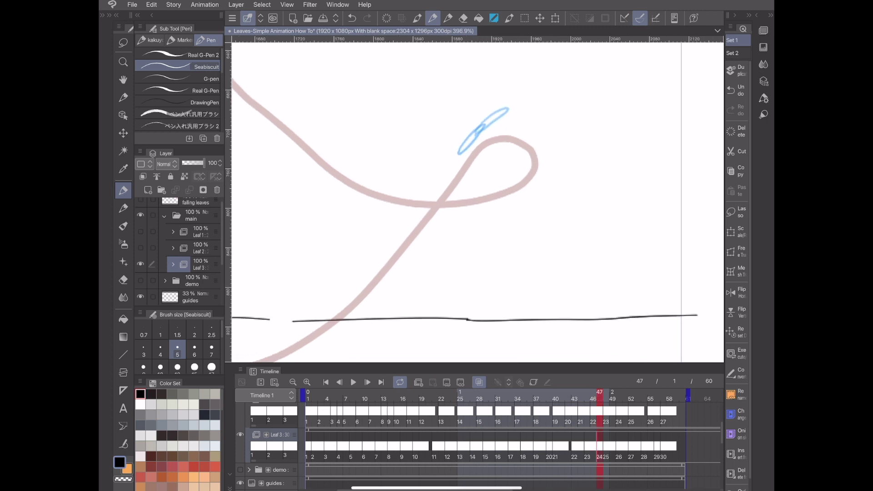
scroll(479, 162, down, 2)
mouse_move(459, 159)
mouse_down()
mouse_move(465, 153)
mouse_move(449, 176)
mouse_up()
key(ctrl+z)
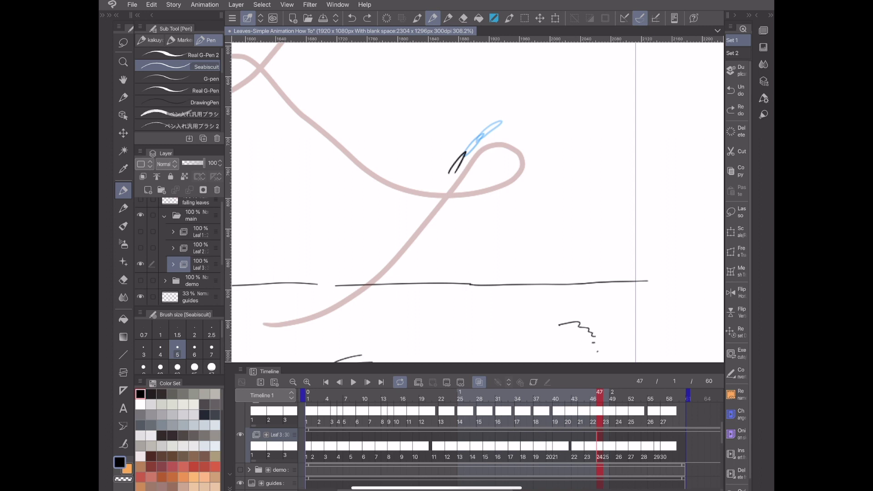
scroll(423, 199, up, 1)
key(ctrl+z)
mouse_move(453, 163)
mouse_down()
mouse_move(468, 154)
mouse_move(448, 180)
mouse_move(458, 162)
mouse_up()
key(ctrl+z)
Step: Draw the leaf at frame 48 just below the second loop's crossing, and go to frame 50
key(Right)
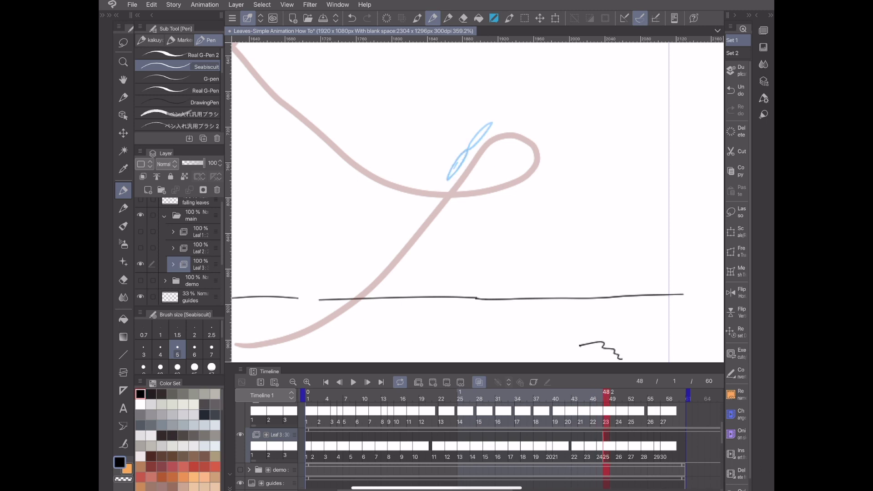
mouse_move(449, 195)
mouse_down()
mouse_move(499, 157)
mouse_move(487, 158)
mouse_move(470, 181)
mouse_up()
key(ctrl+Right)
key(ctrl+Right)
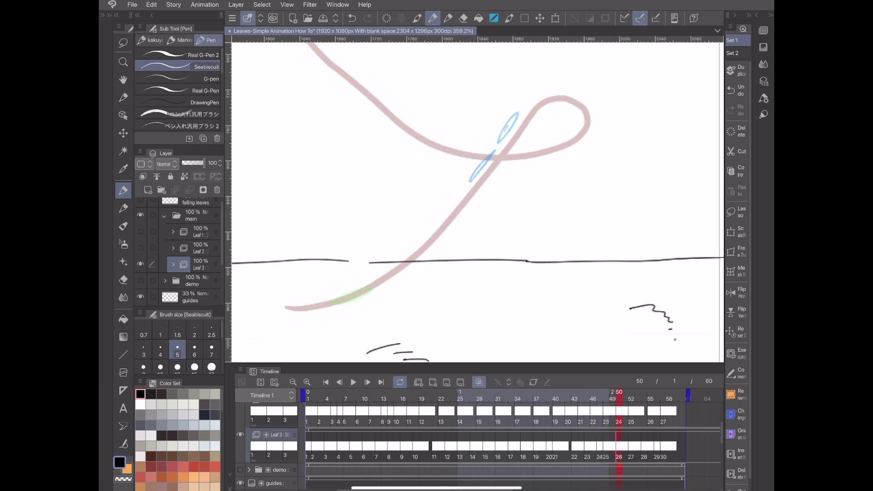
Step: Step through the frames up to 56 and back to 49 to check the leaf positions near the path's end
key(ctrl+Right)
key(ctrl+Right)
key(ctrl+Right)
key(ctrl+Right)
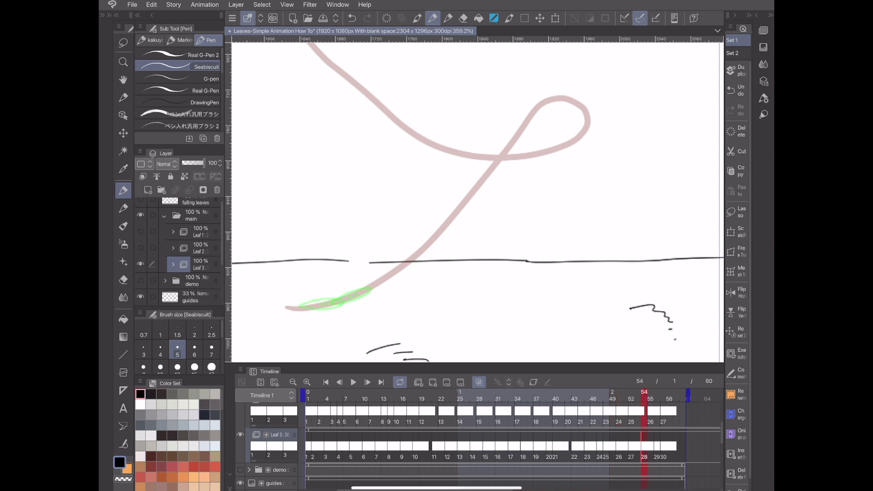
key(ctrl+Right)
key(ctrl+Right)
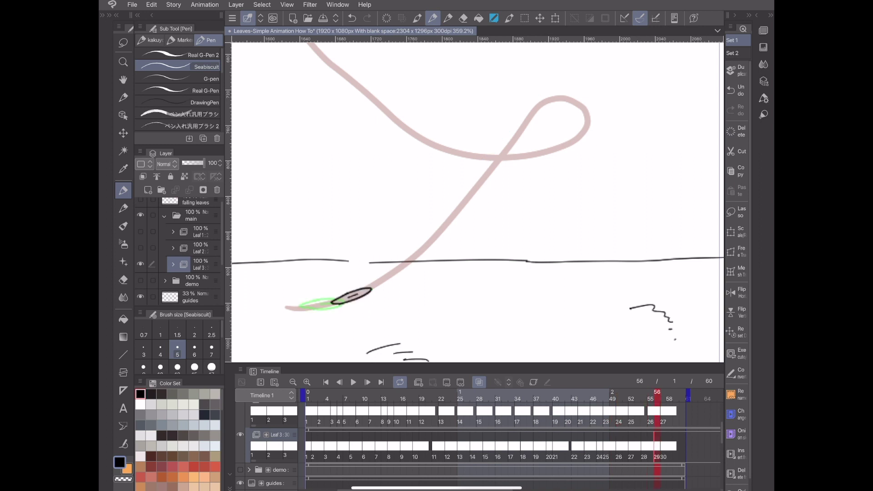
click(612, 395)
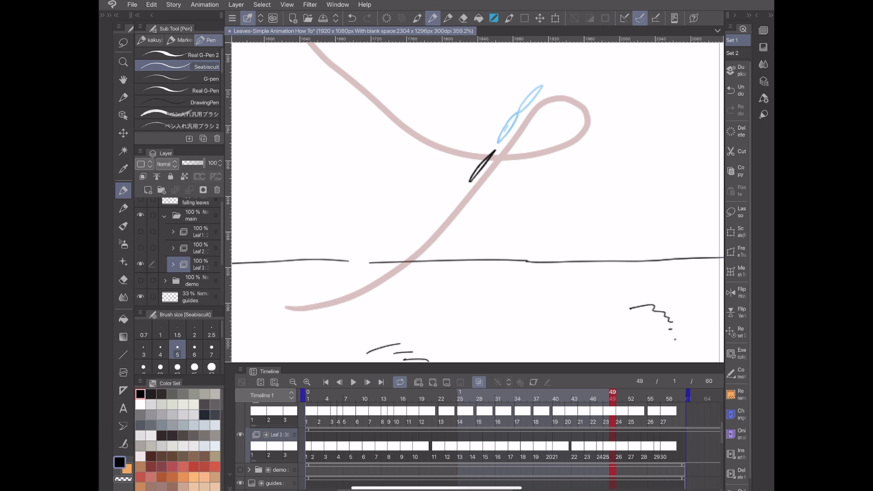
Step: Draw the leaf at frame 51 below the crossing and at frame 53 just above the ground line
click(625, 395)
scroll(335, 258, up, 2)
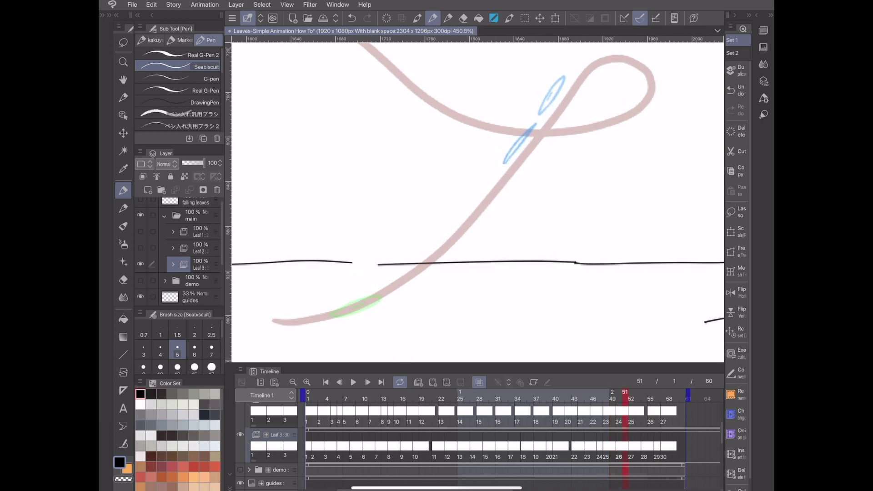
drag(492, 178, 464, 215)
drag(464, 216, 492, 179)
key(ctrl+Right)
key(ctrl+Right)
mouse_move(425, 258)
mouse_down()
mouse_move(453, 236)
mouse_move(420, 265)
mouse_up()
key(ctrl+Right)
key(ctrl+Right)
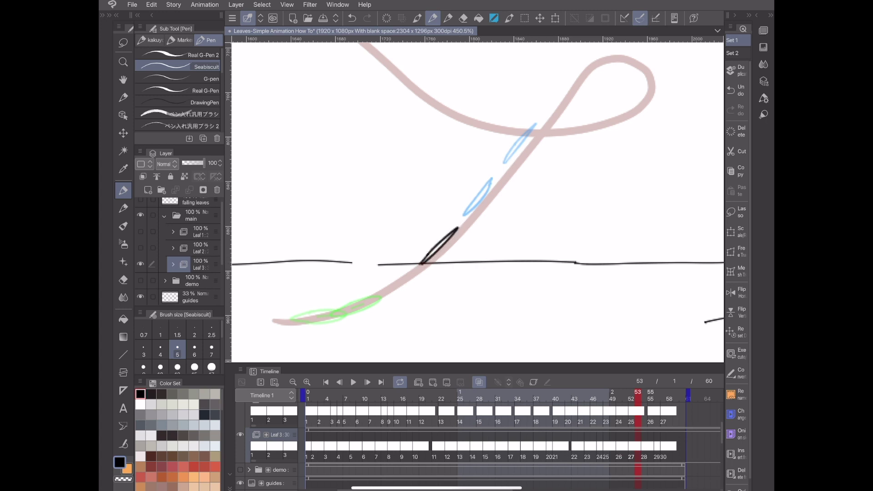
Step: Draw the leaf at frame 55 just below the ground line, and check it against frames 56 and 58
drag(477, 202, 500, 188)
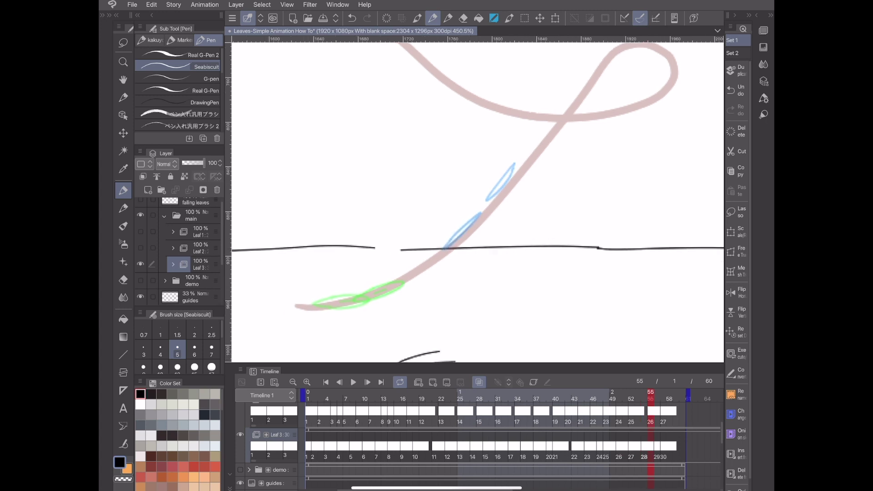
scroll(386, 317, up, 3)
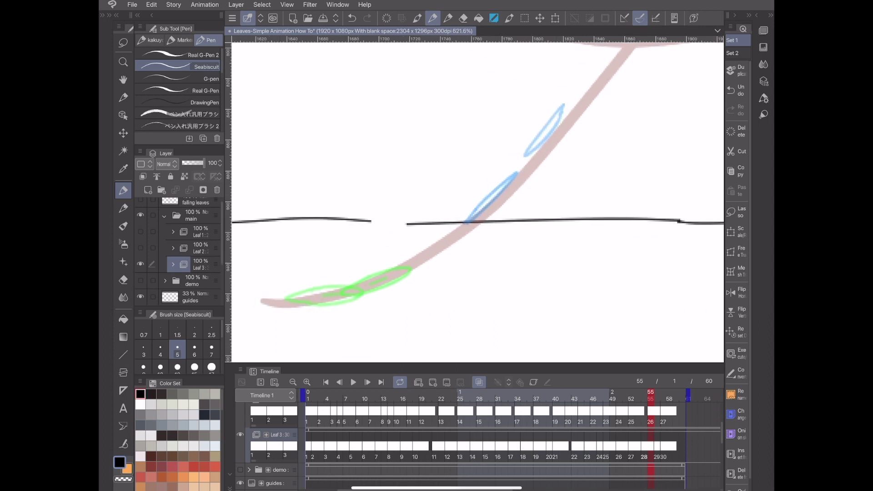
mouse_move(414, 257)
mouse_down()
mouse_move(463, 231)
mouse_move(410, 262)
mouse_move(439, 246)
mouse_up()
key(Right)
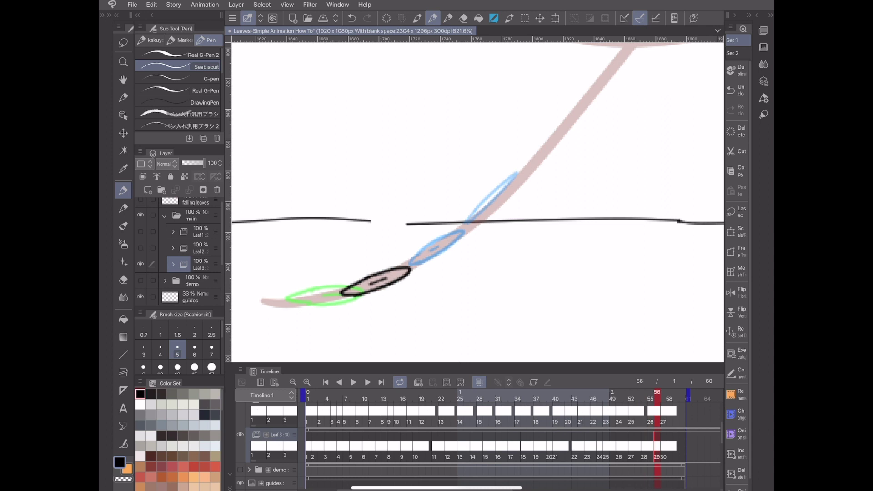
key(Right)
key(Right)
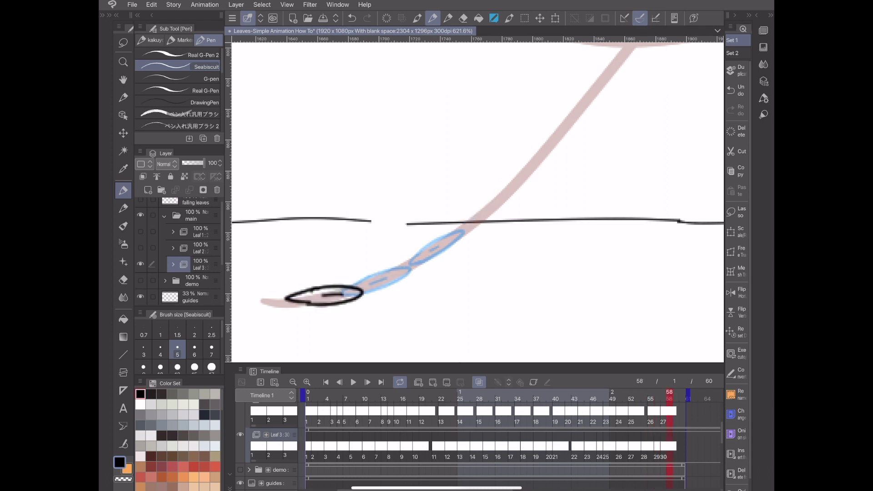
Step: Play the third leaf's animation from the first frame, and check the leaf at frame 38 on the second loop
scroll(443, 283, down, 6)
click(326, 382)
click(354, 381)
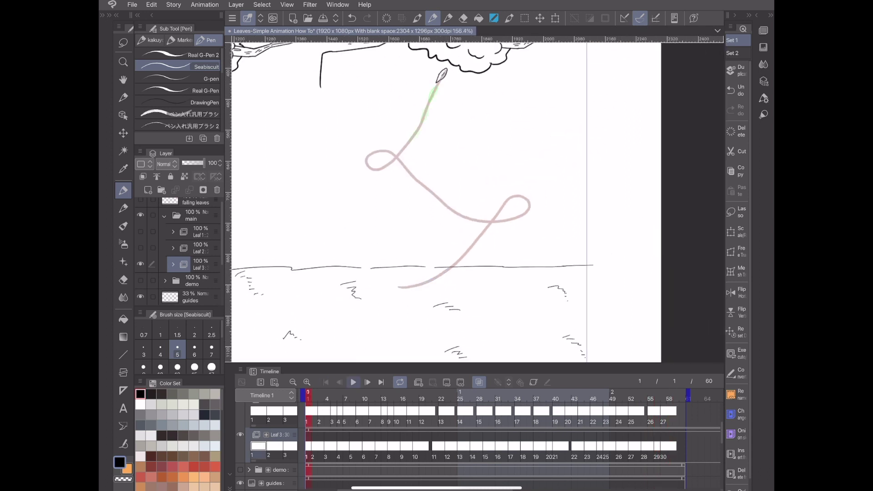
scroll(409, 203, down, 1)
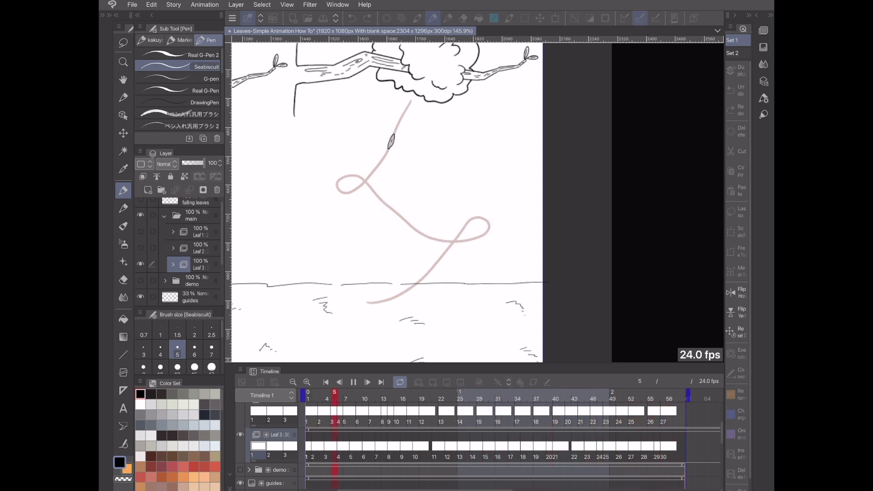
key(space)
click(480, 395)
click(542, 395)
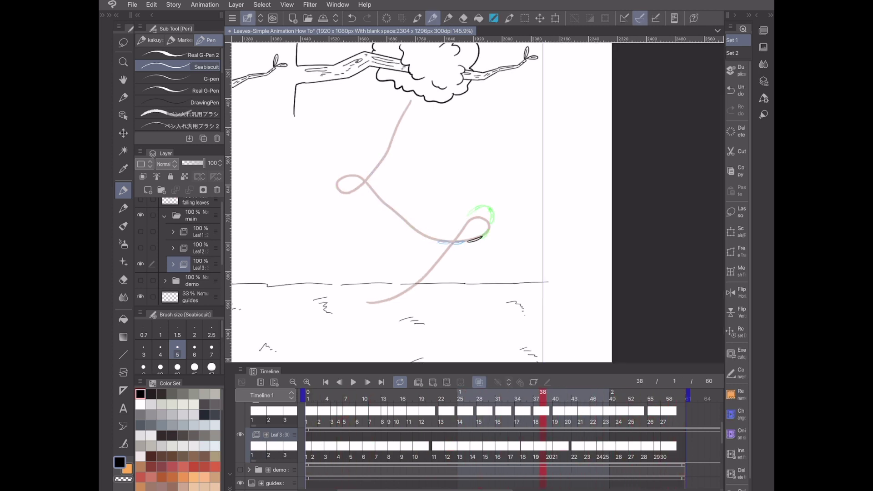
Step: Erase the extra leaf on the lower curve of the second loop at frame 39, comparing it with frames 38 and 41
scroll(507, 253, up, 4)
key(Right)
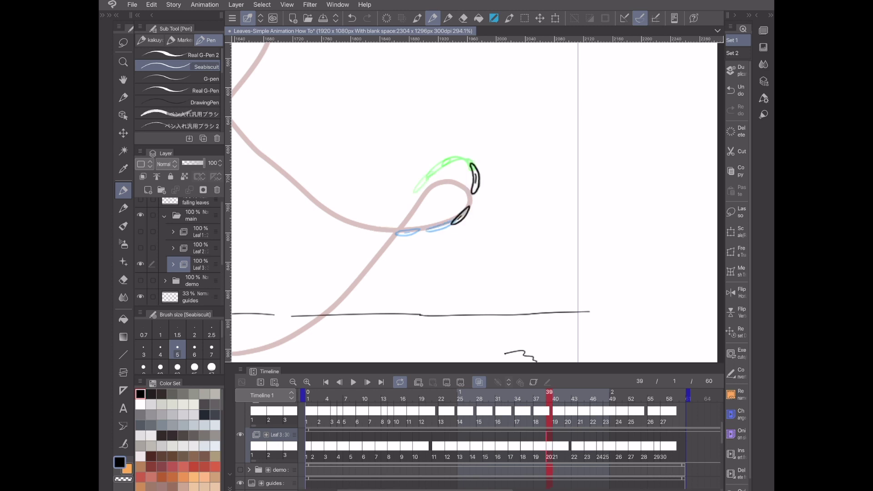
key(Left)
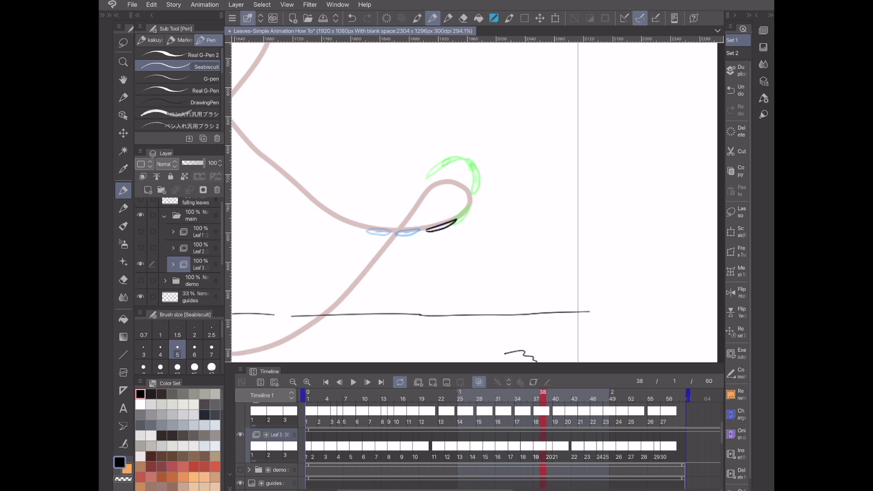
key(Right)
scroll(484, 231, up, 2)
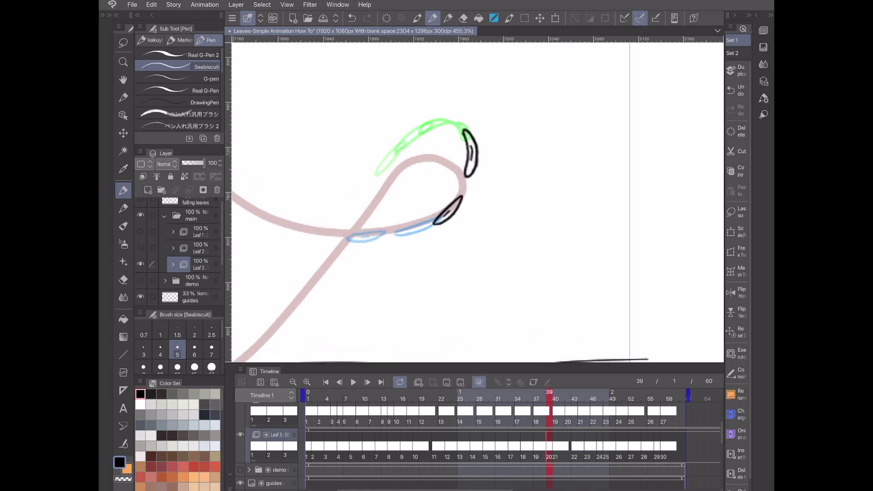
key(m)
key(e)
mouse_move(455, 203)
mouse_down()
mouse_move(450, 223)
mouse_move(457, 200)
mouse_up()
key(Right)
key(Right)
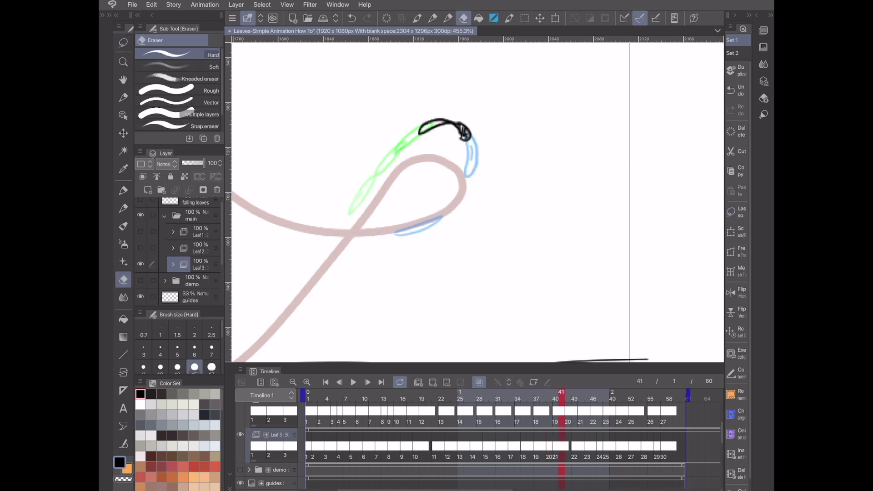
key(Left)
key(Left)
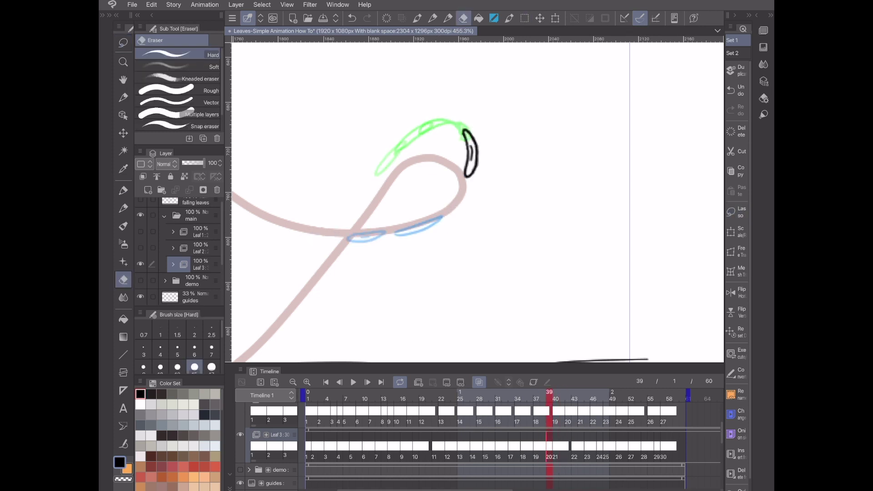
Step: Replace the leaf at frame 38 with one farther along the path, on the outer bend of the second loop
key(Left)
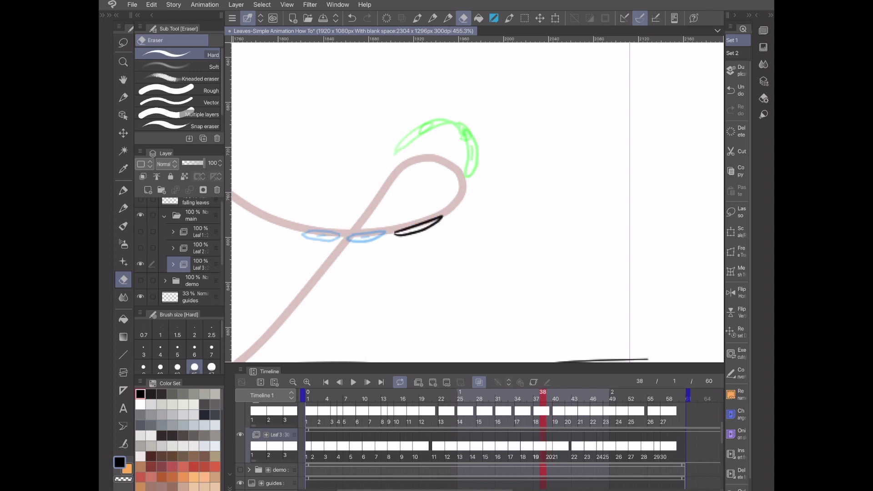
mouse_move(397, 233)
mouse_down()
mouse_move(442, 222)
mouse_move(428, 227)
mouse_up()
click(433, 18)
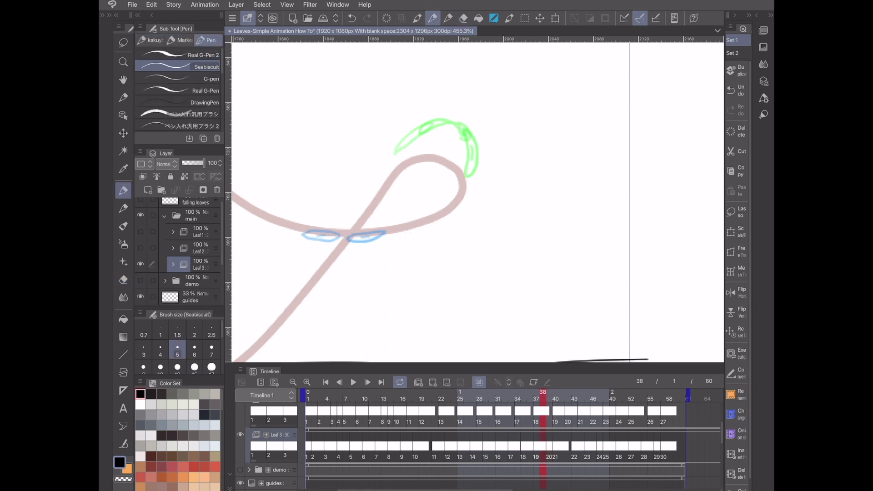
scroll(438, 231, up, 2)
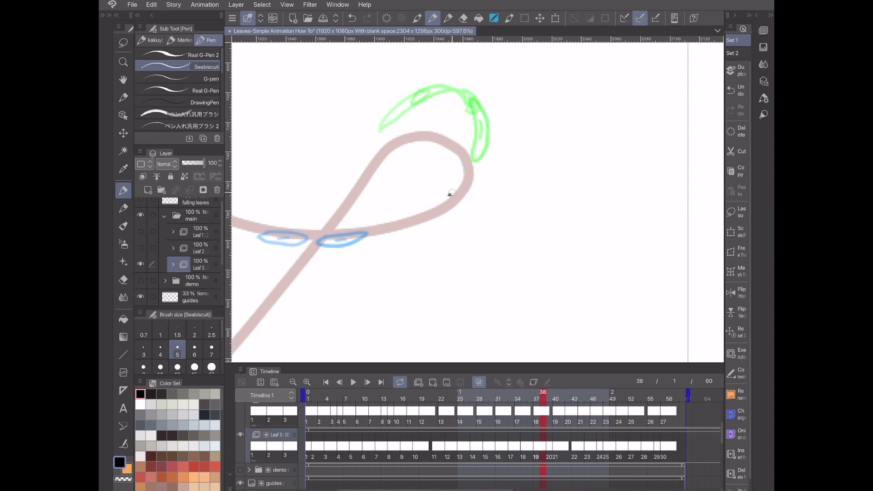
mouse_move(450, 195)
mouse_down()
mouse_move(475, 180)
mouse_move(452, 201)
mouse_move(462, 187)
mouse_up()
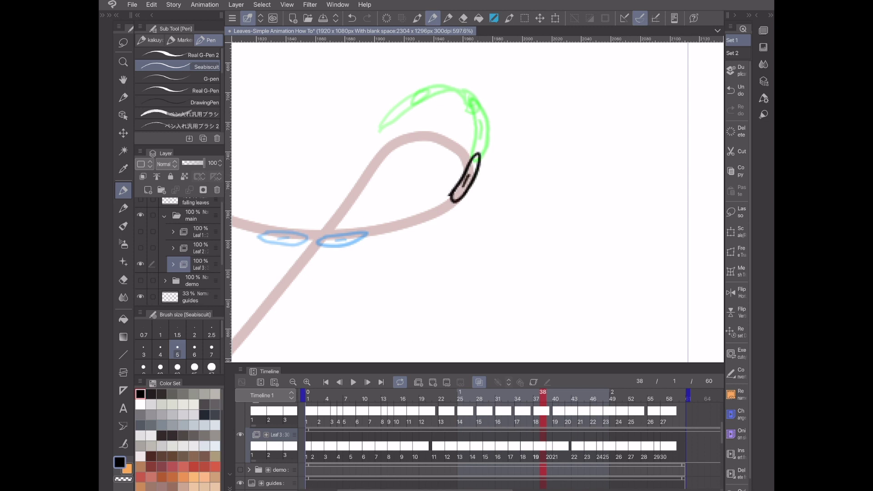
Step: Replace the leaf at frame 35 with a longer, stretched one past the crossing on the underside of the second loop
click(524, 395)
scroll(477, 202, up, 2)
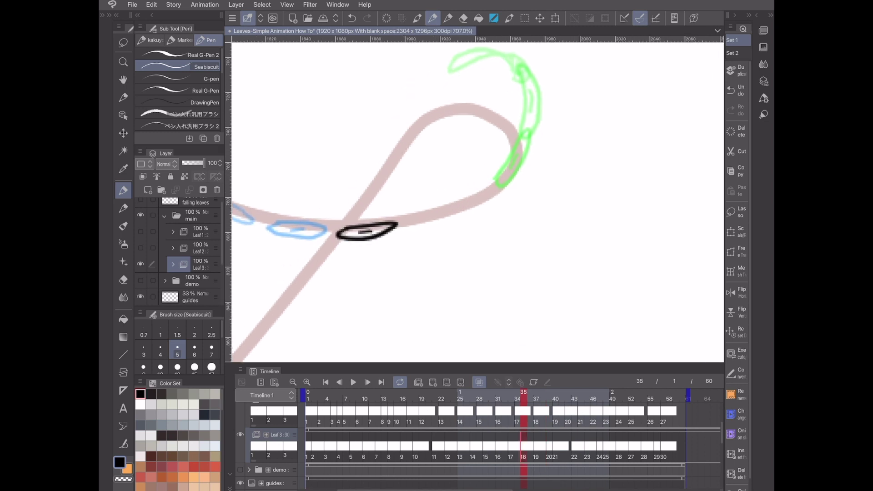
key(e)
mouse_move(363, 230)
mouse_down()
mouse_move(389, 226)
mouse_move(367, 238)
mouse_move(467, 198)
mouse_move(412, 223)
mouse_move(379, 224)
mouse_up()
key(p)
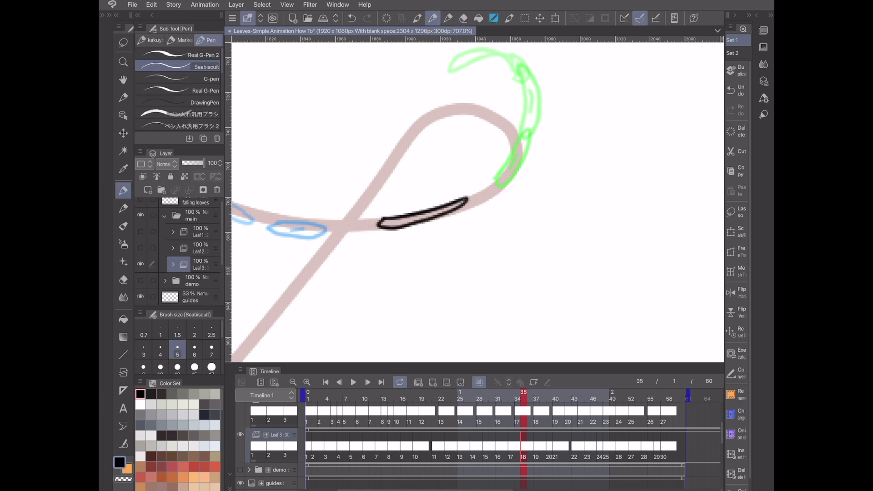
Step: Replace the leaf at frame 34 with one closer to the crossing of the second loop
key(Left)
scroll(477, 202, up, 2)
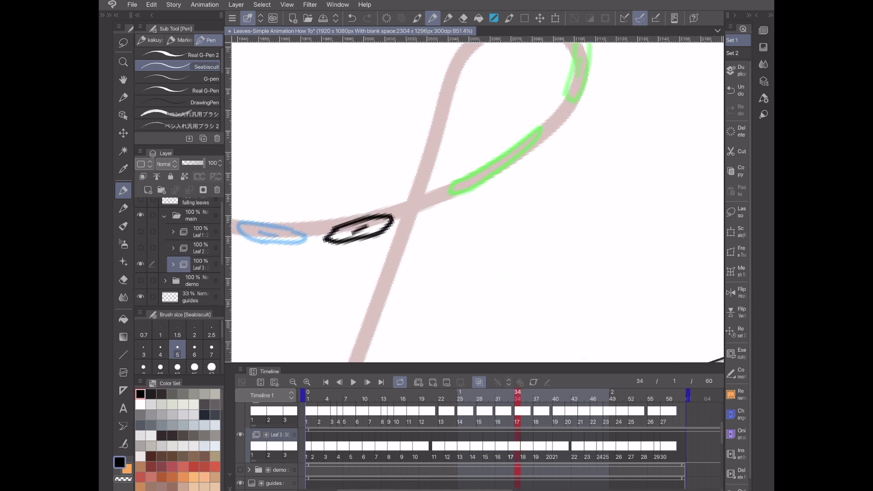
key(e)
mouse_move(373, 231)
mouse_down()
mouse_move(350, 228)
mouse_move(420, 201)
mouse_move(336, 241)
mouse_move(346, 226)
mouse_up()
key(p)
scroll(509, 440, right, 1)
scroll(509, 440, down, 1)
key(ctrl+z)
key(minus)
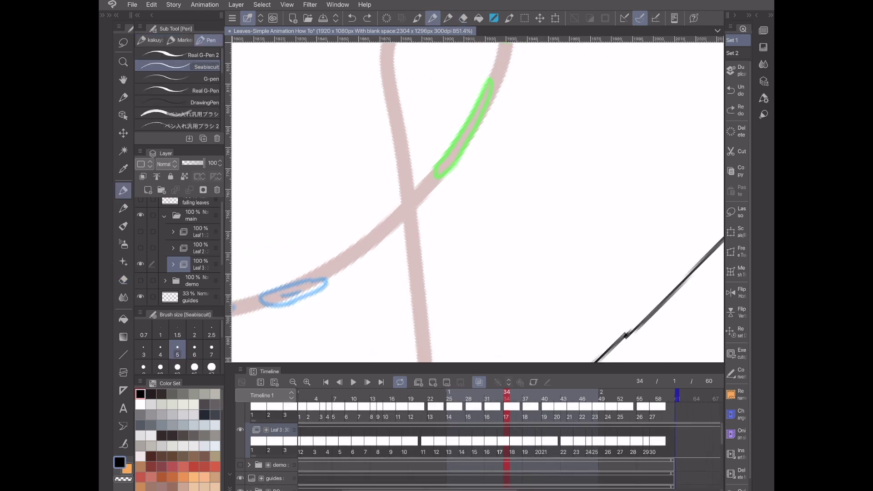
mouse_move(354, 257)
mouse_down()
mouse_move(418, 200)
mouse_move(359, 263)
mouse_move(355, 254)
mouse_move(398, 227)
mouse_up()
Step: Play the third leaf's animation to check its motion along the whole double-loop path
scroll(477, 203, down, 5)
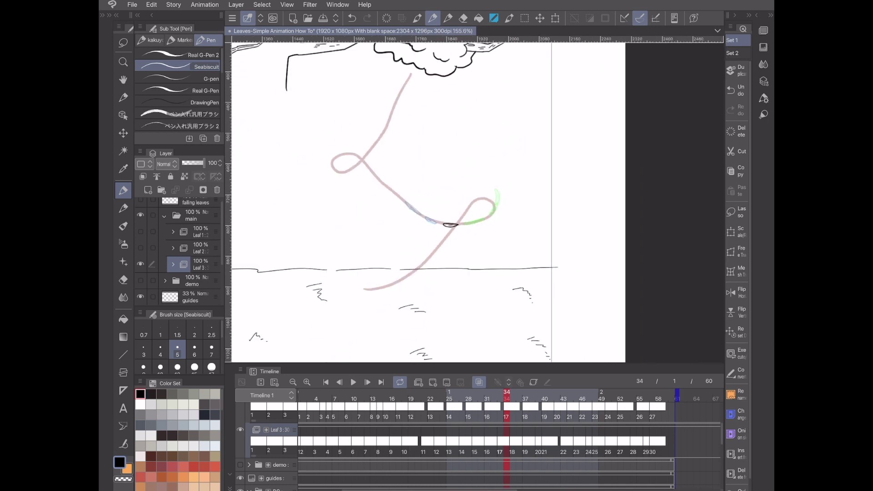
key(space)
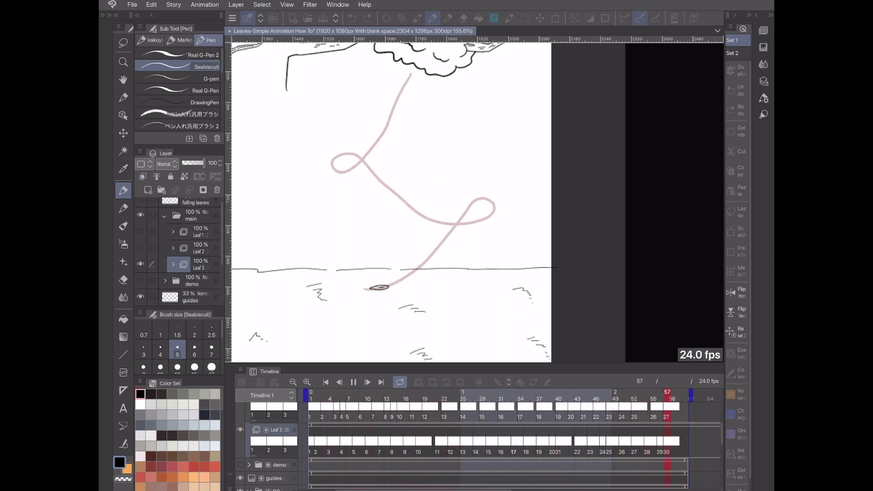
scroll(477, 202, down, 2)
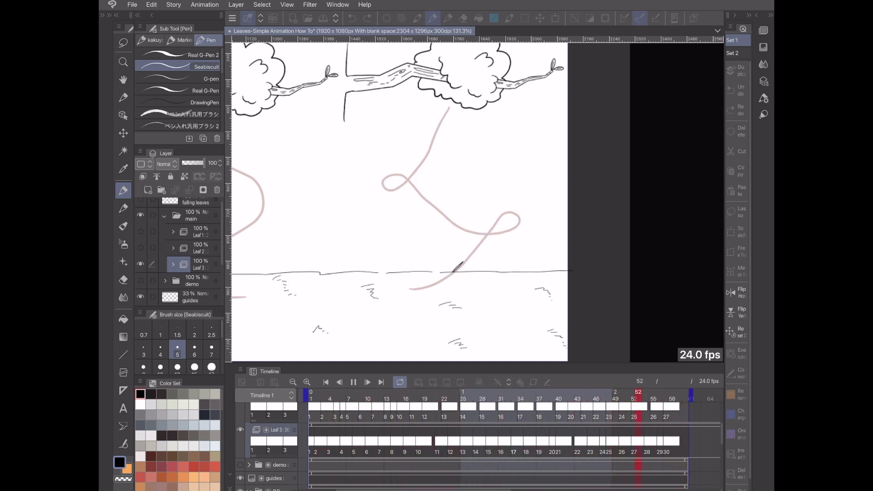
scroll(539, 193, down, 3)
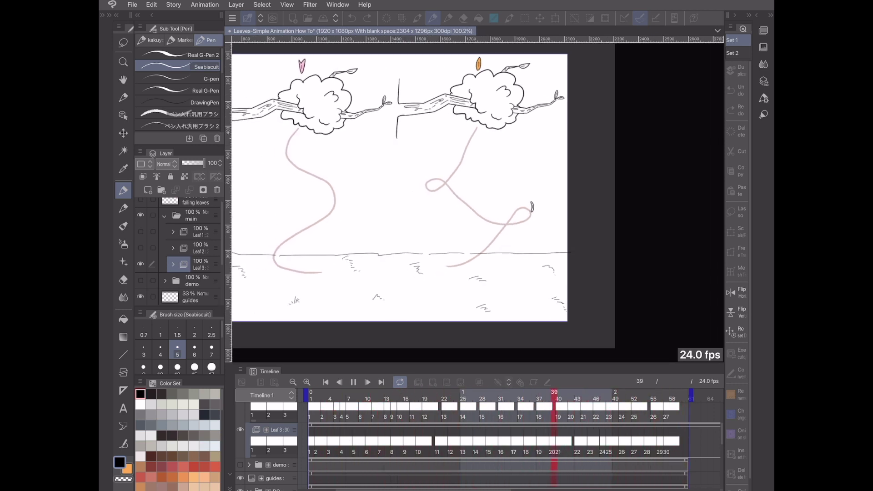
drag(533, 199, 559, 198)
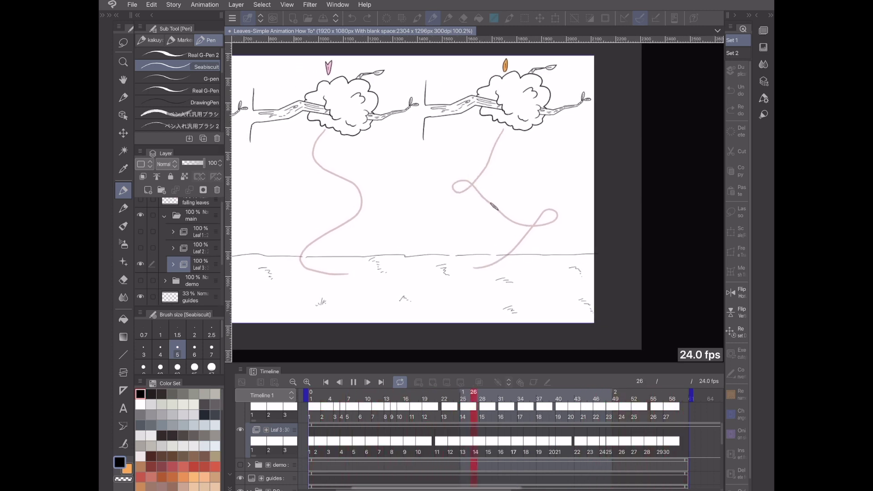
click(353, 382)
Step: Return to the first frame, show the Leaf 1 and Leaf 2 layers, and hide the guides layer
click(326, 382)
scroll(544, 215, down, 3)
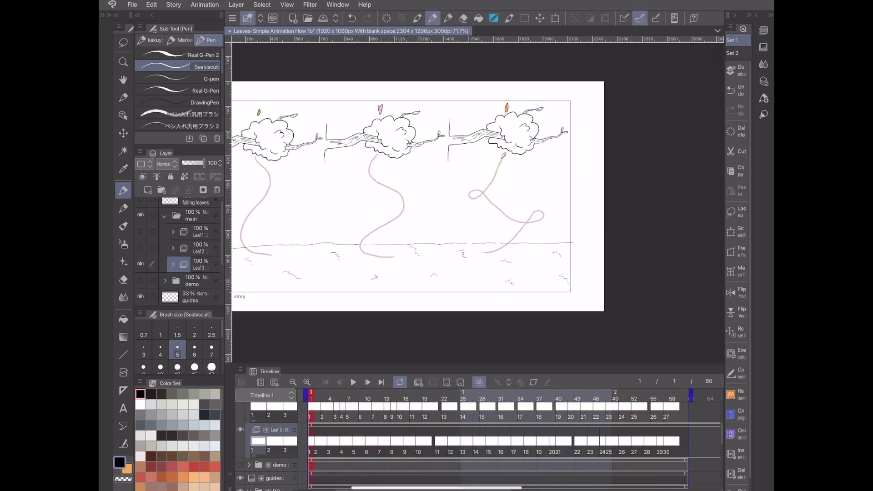
click(140, 247)
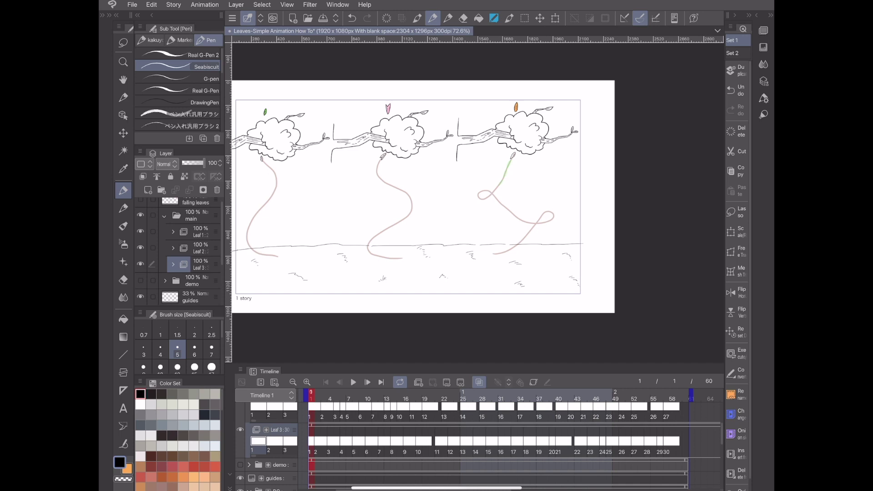
click(140, 296)
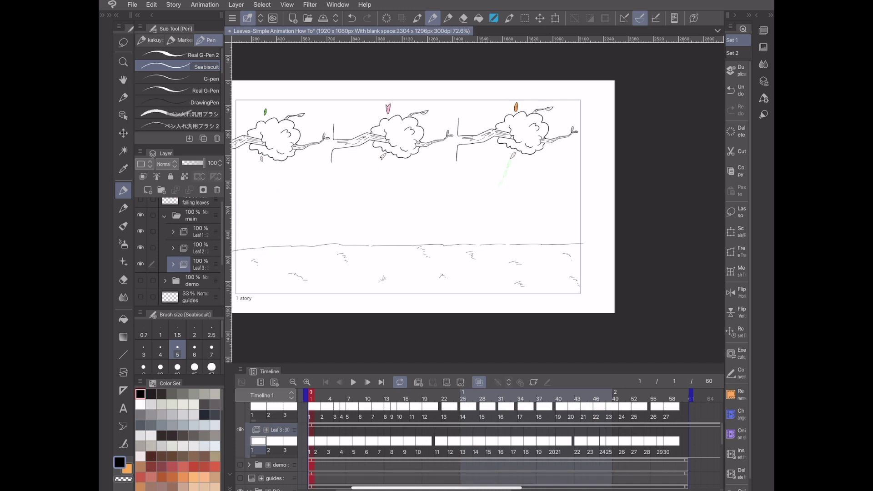
Step: Play the three leaf animations together without the path guides
click(353, 382)
scroll(437, 207, up, 1)
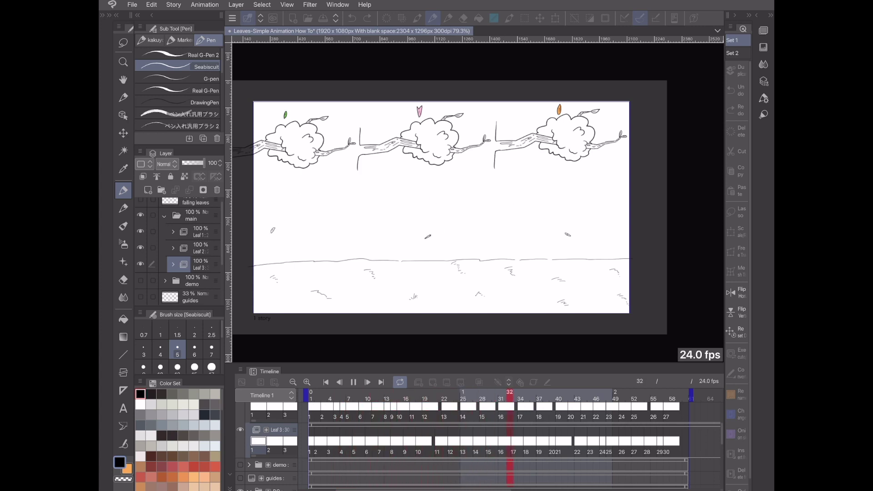
key(space)
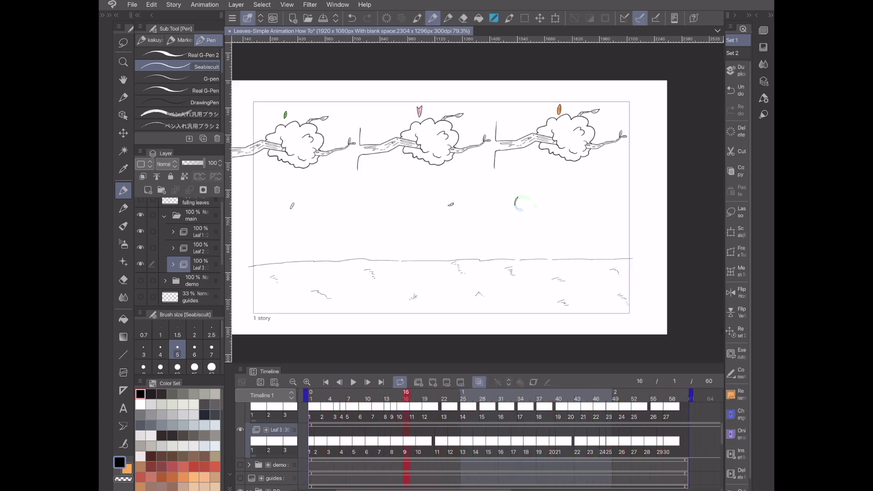
Step: Hide the main folder, show the demo folder, and play the coloured demo leaves
click(164, 216)
click(140, 232)
click(140, 215)
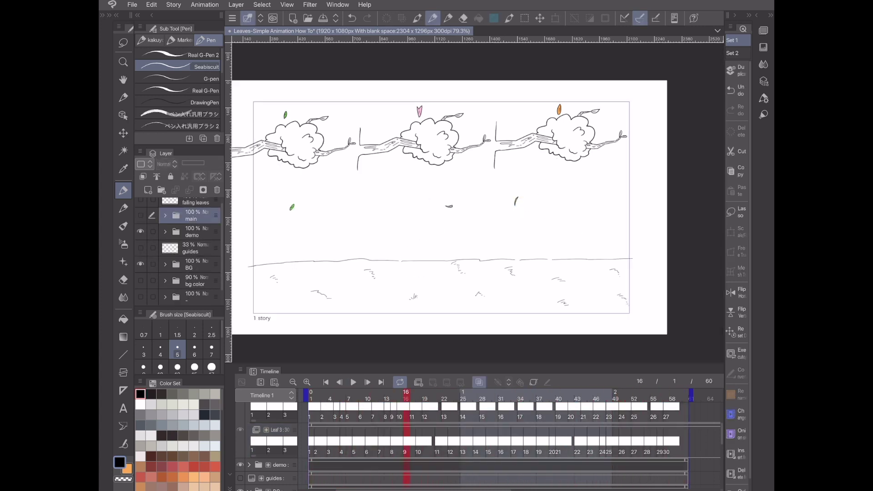
key(space)
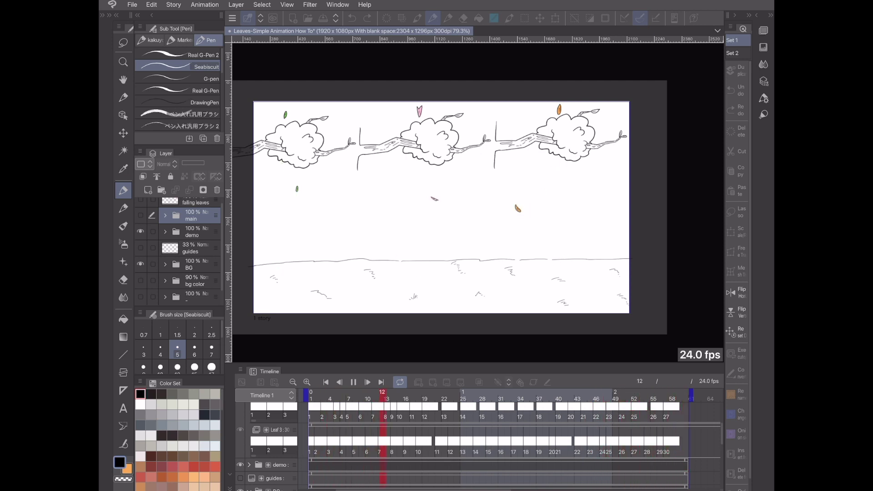
key(space)
Step: Show the bg color folder and the folder directly beneath it to colour in the background
click(152, 280)
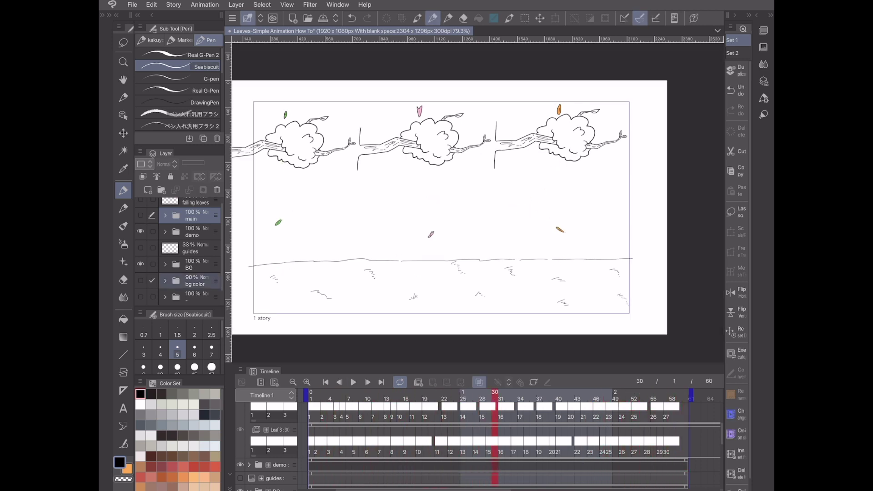
click(140, 281)
click(140, 297)
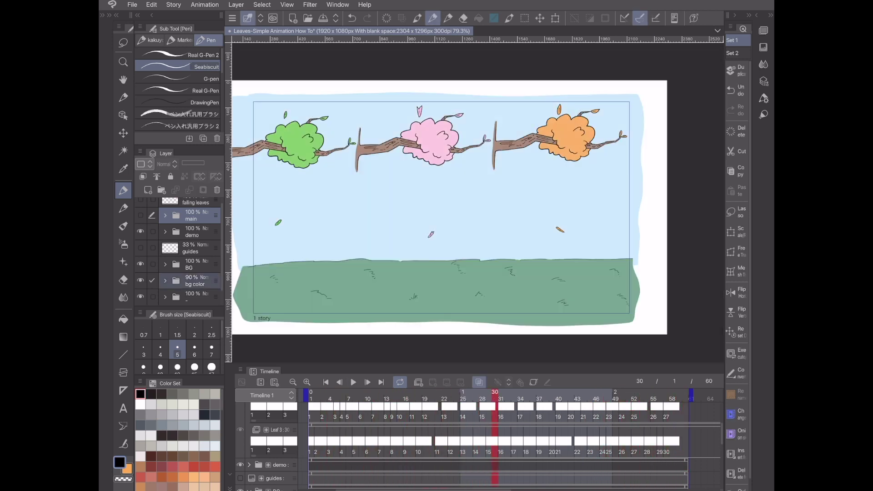
scroll(179, 250, down, 1)
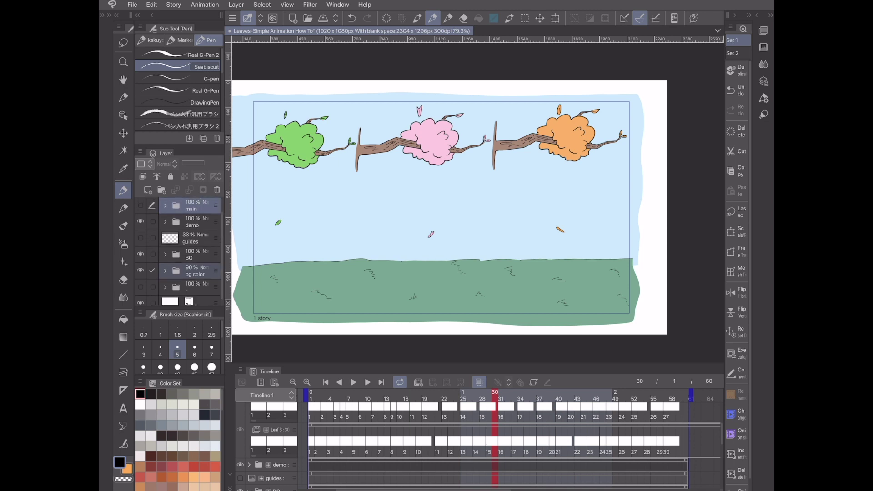
Step: Play the coloured demo animation from the first frame against the coloured background
click(326, 382)
click(353, 382)
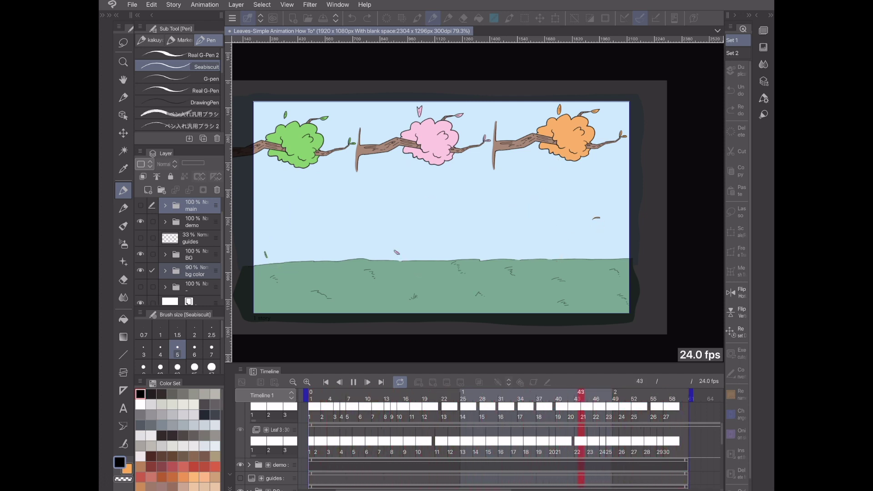
scroll(441, 207, up, 2)
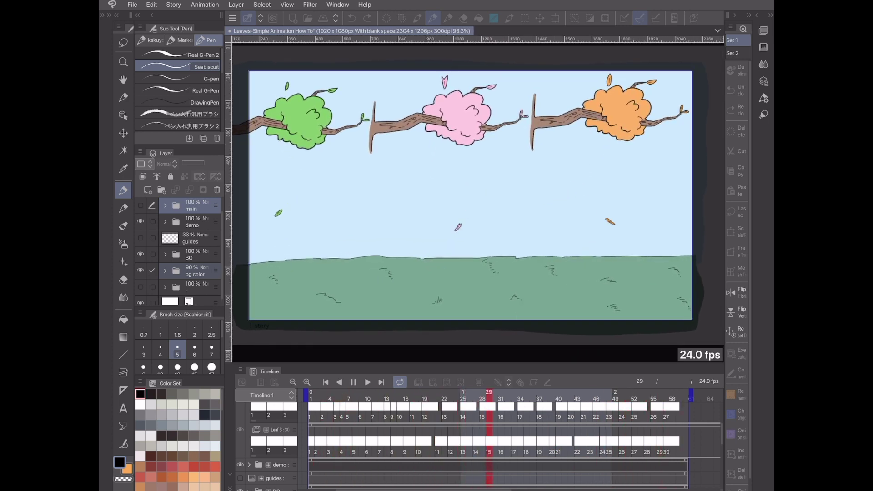